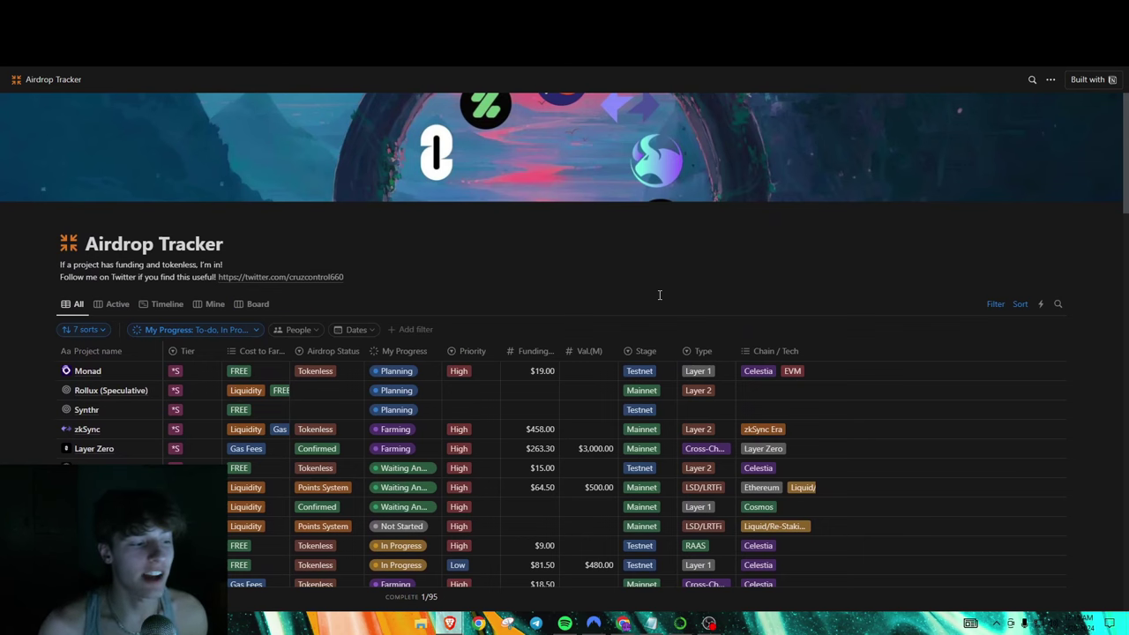
# - Open the PolyHedra Network project in Notion and expand its full list of linked tasks
pyautogui.scroll(-5, 302, 344)
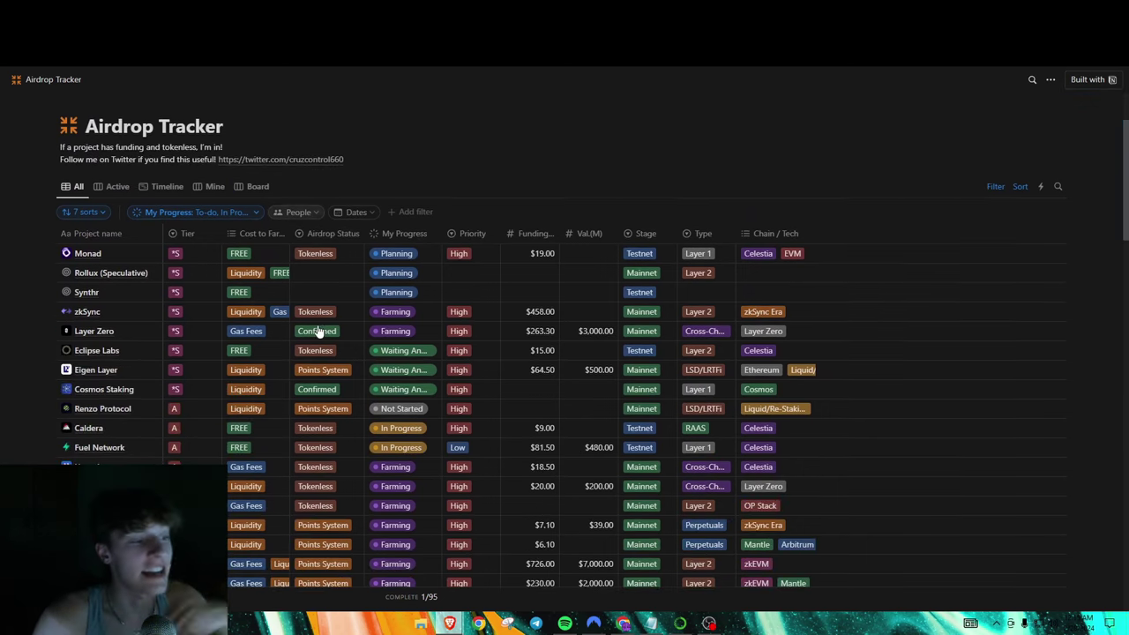
pyautogui.scroll(-3, 303, 345)
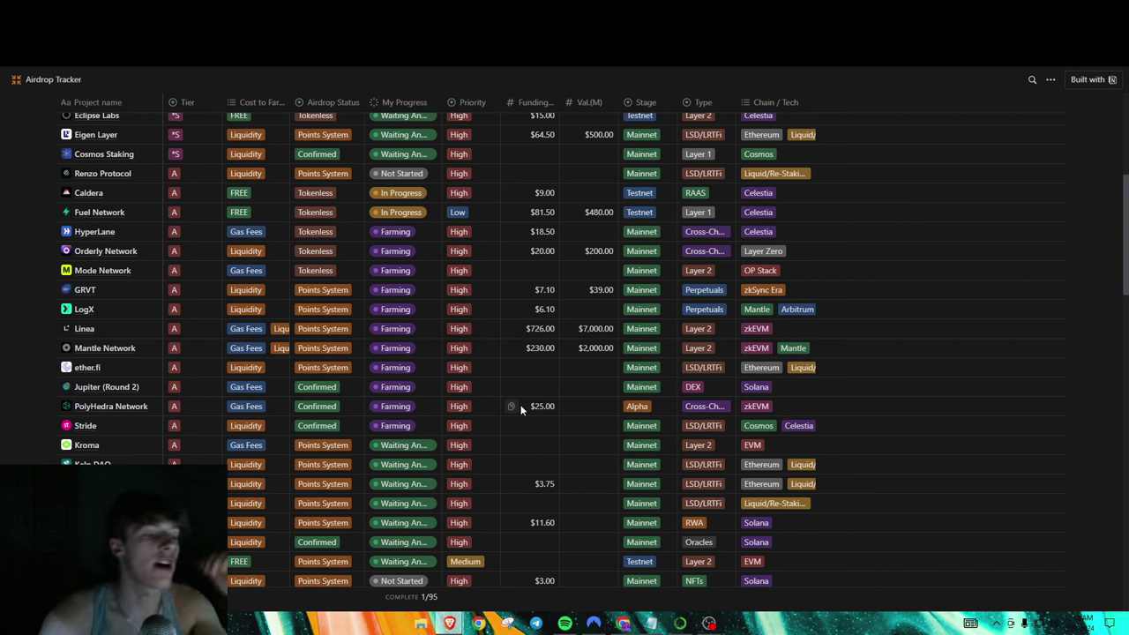
pyautogui.scroll(5, 353, 437)
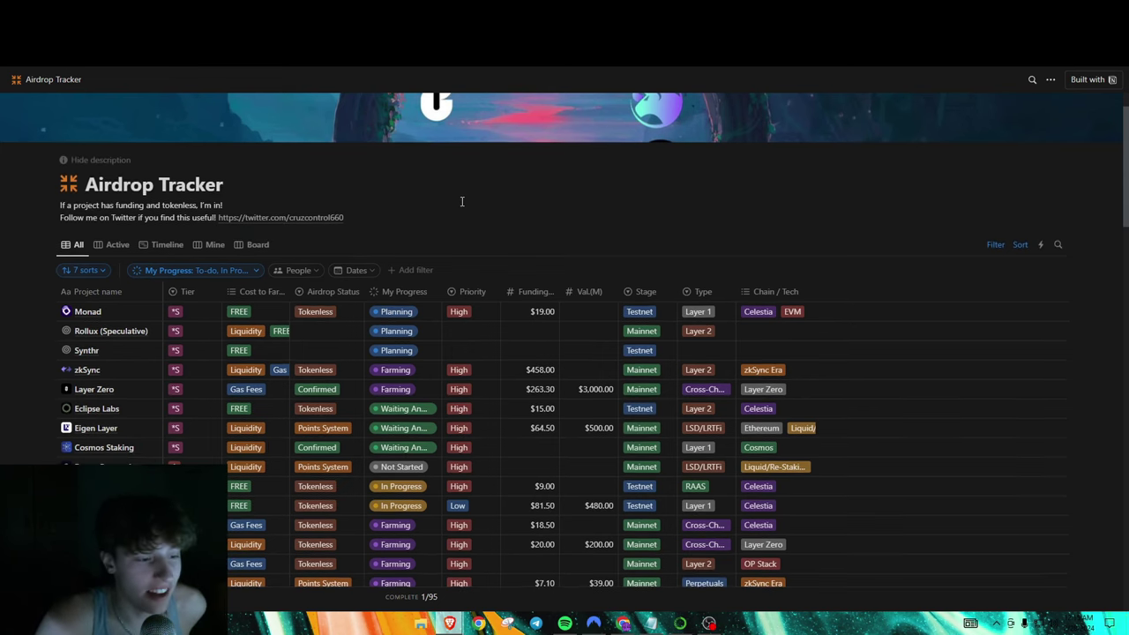
pyautogui.scroll(-5, 459, 200)
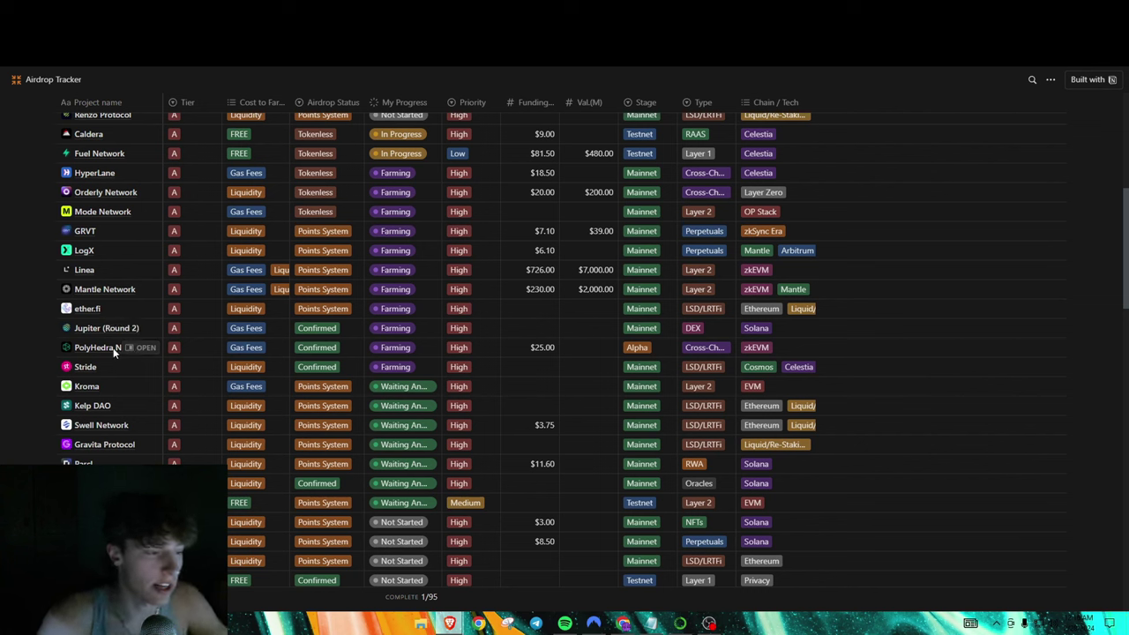
pyautogui.click(132, 349)
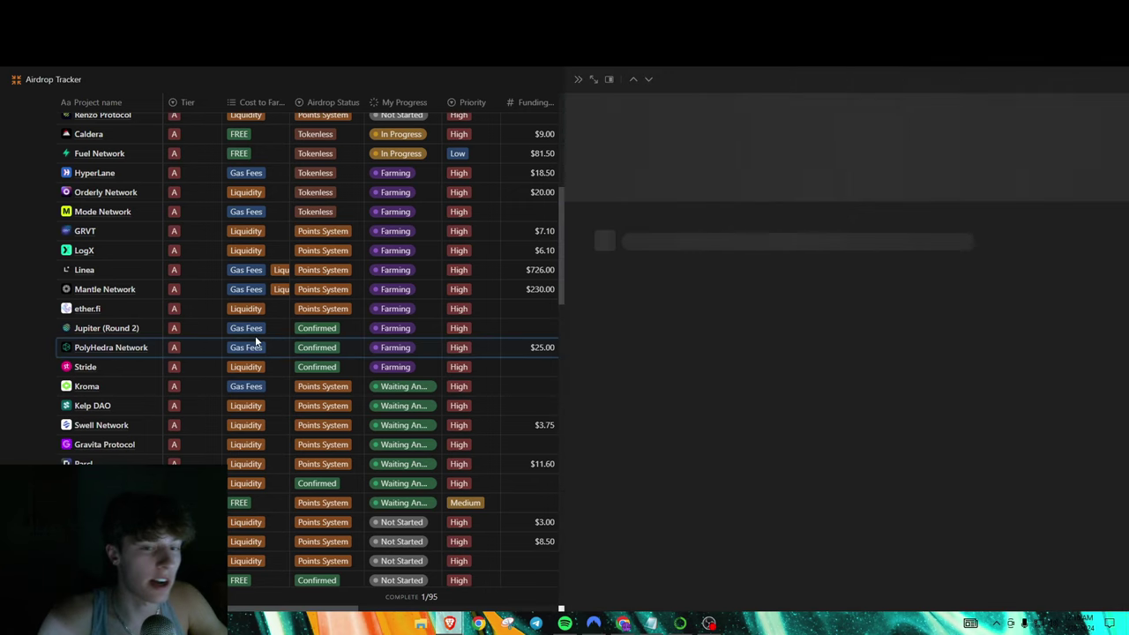
pyautogui.scroll(-3, 660, 301)
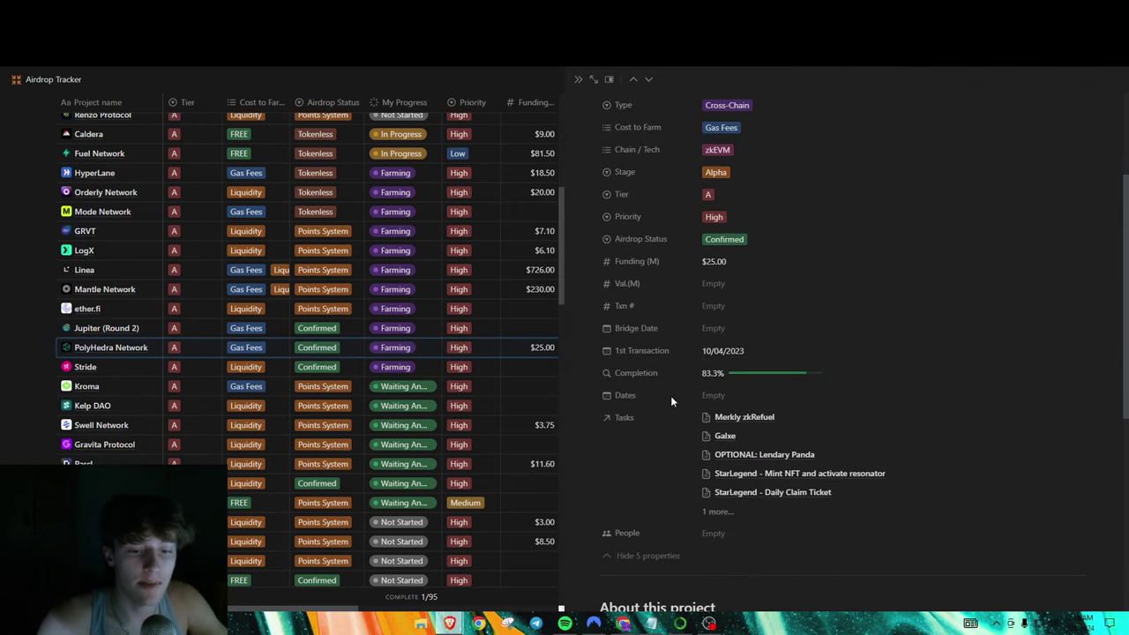
pyautogui.click(717, 453)
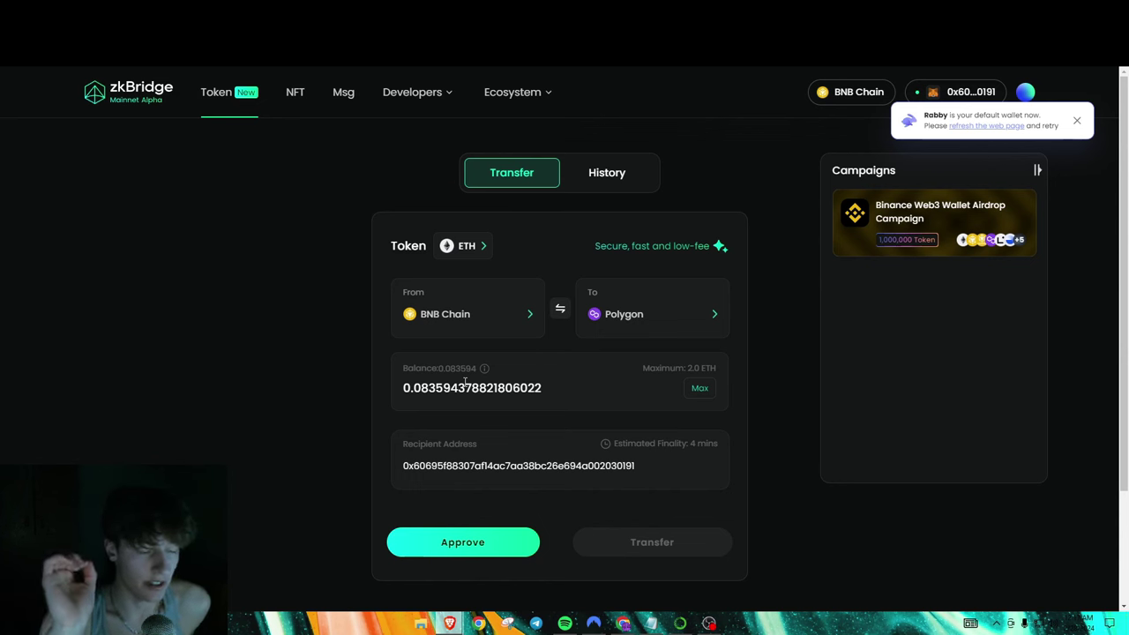
# - Set Optimism as the destination chain, approve ETH, and attempt the transfer
pyautogui.click(653, 315)
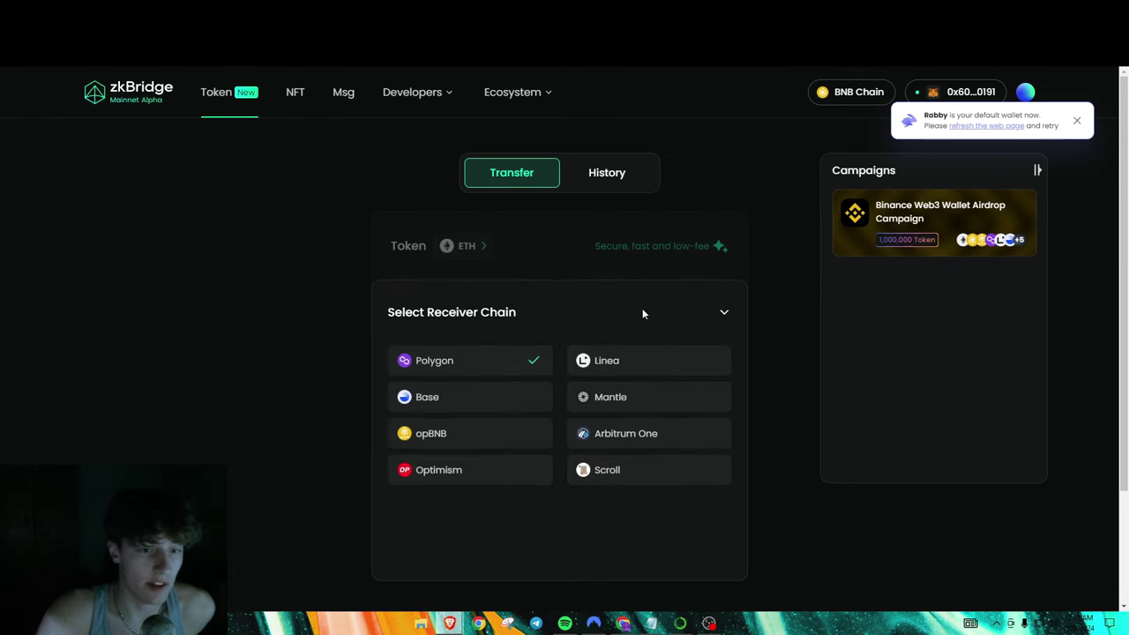
pyautogui.click(476, 467)
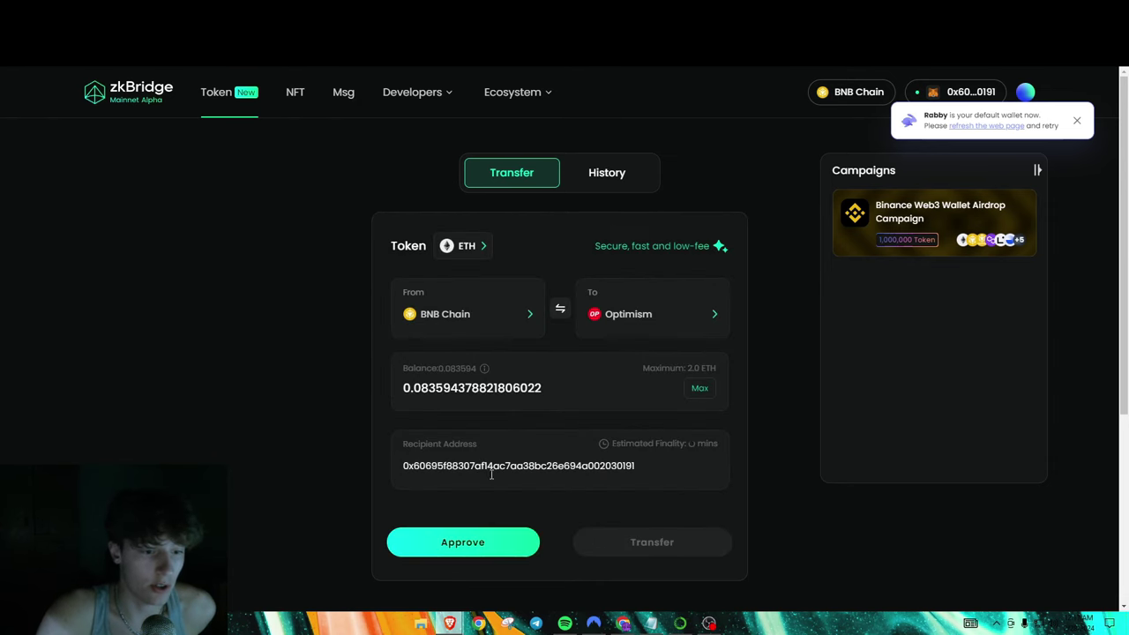
pyautogui.click(476, 544)
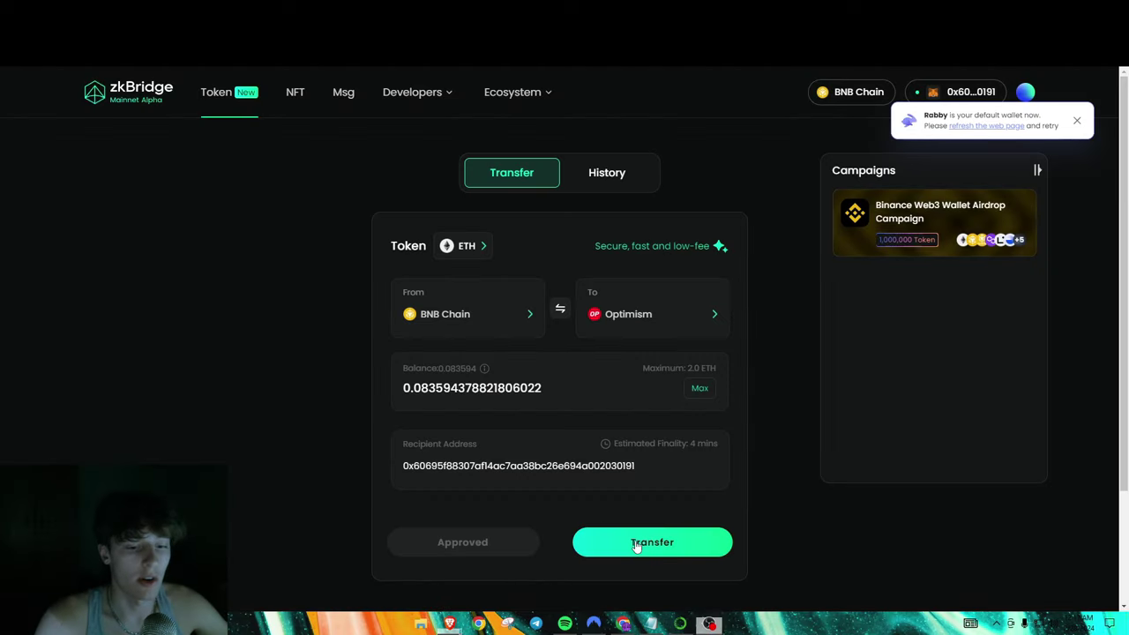
pyautogui.click(658, 542)
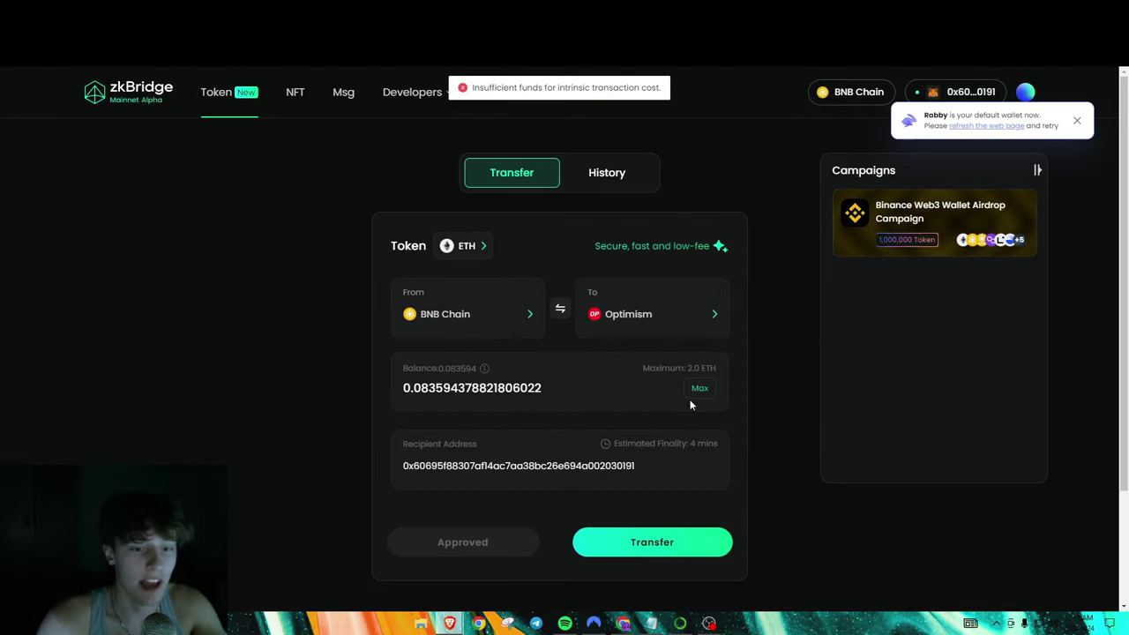
pyautogui.click(654, 542)
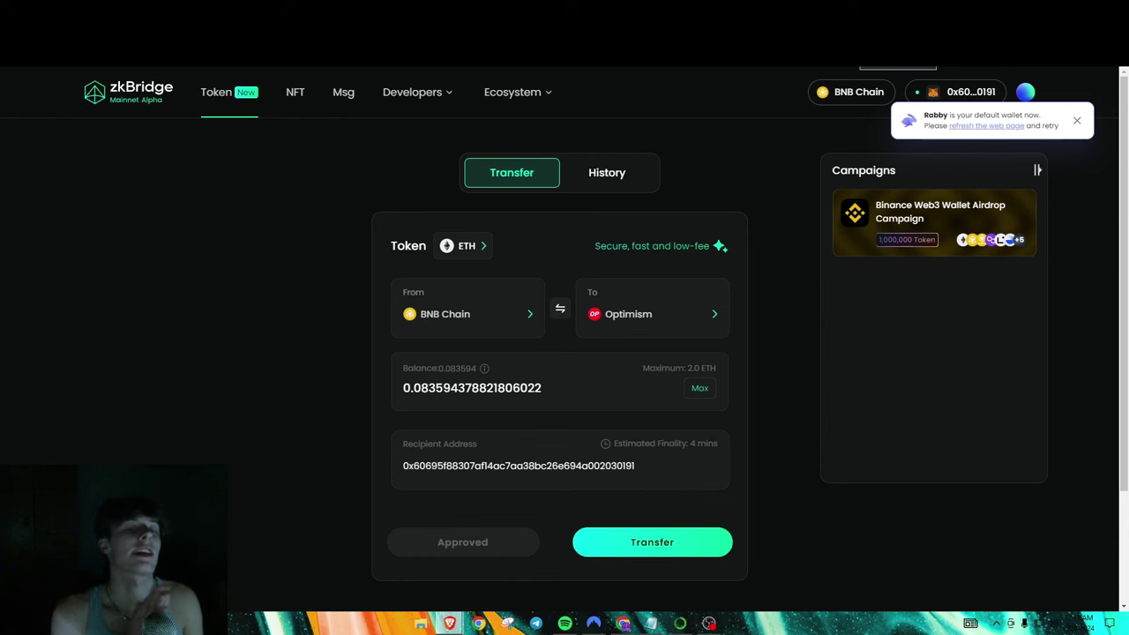
# - Switch the receiver chain back to Polygon
pyautogui.click(678, 326)
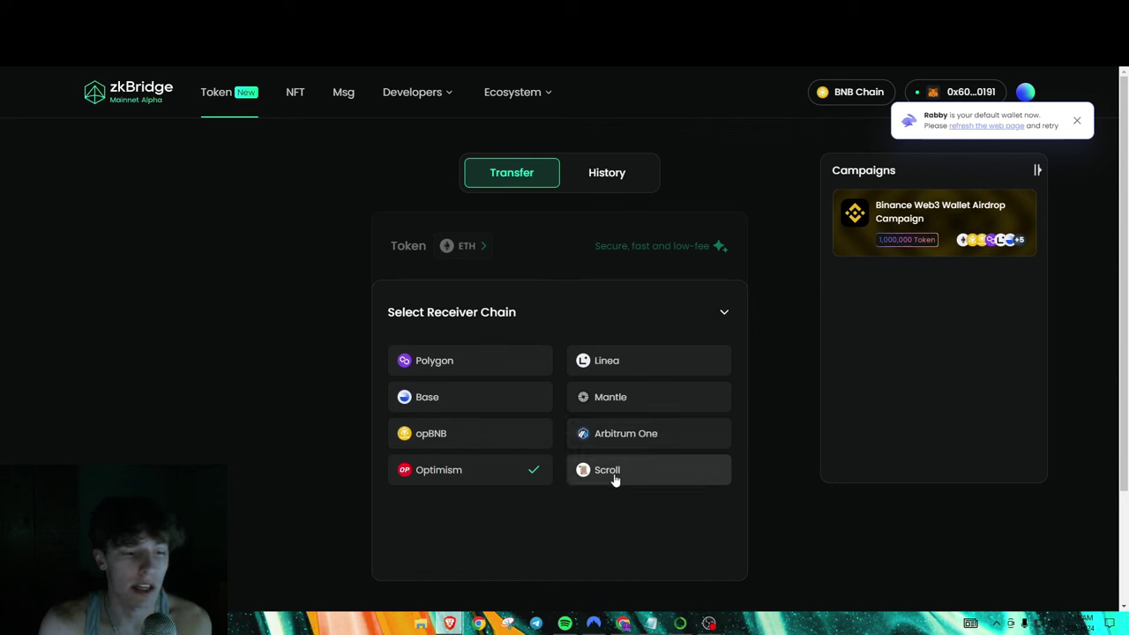
pyautogui.click(725, 314)
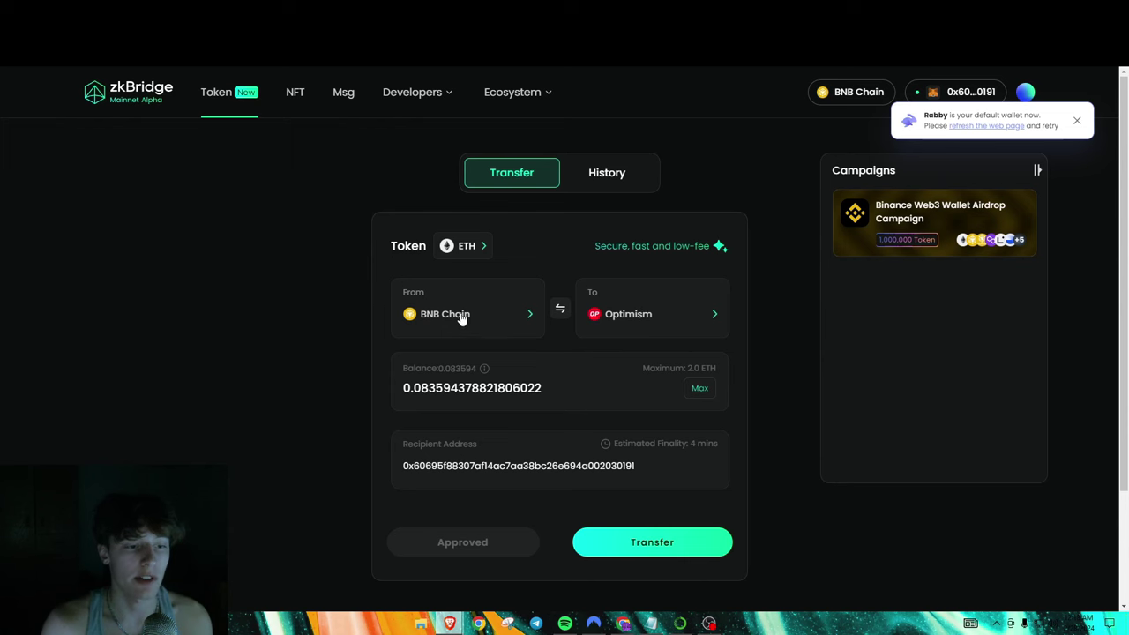
pyautogui.click(654, 315)
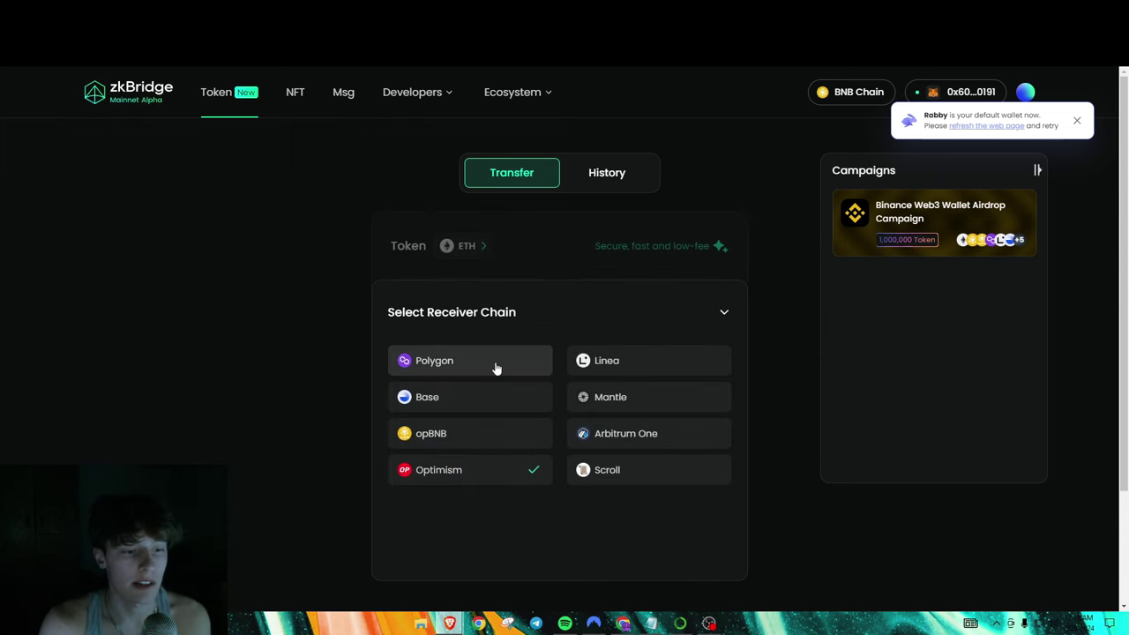
pyautogui.click(496, 368)
# - Start the ETH transfer to Polygon, check the BNB fee, then reject it in the wallet
pyautogui.click(654, 543)
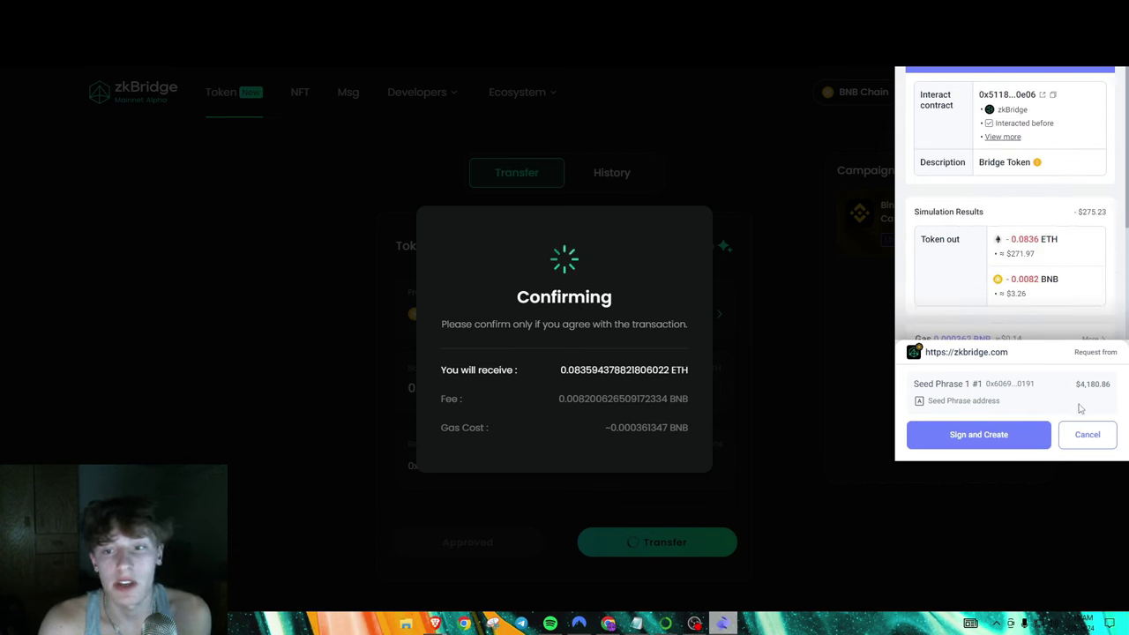
pyautogui.tripleClick(1016, 293)
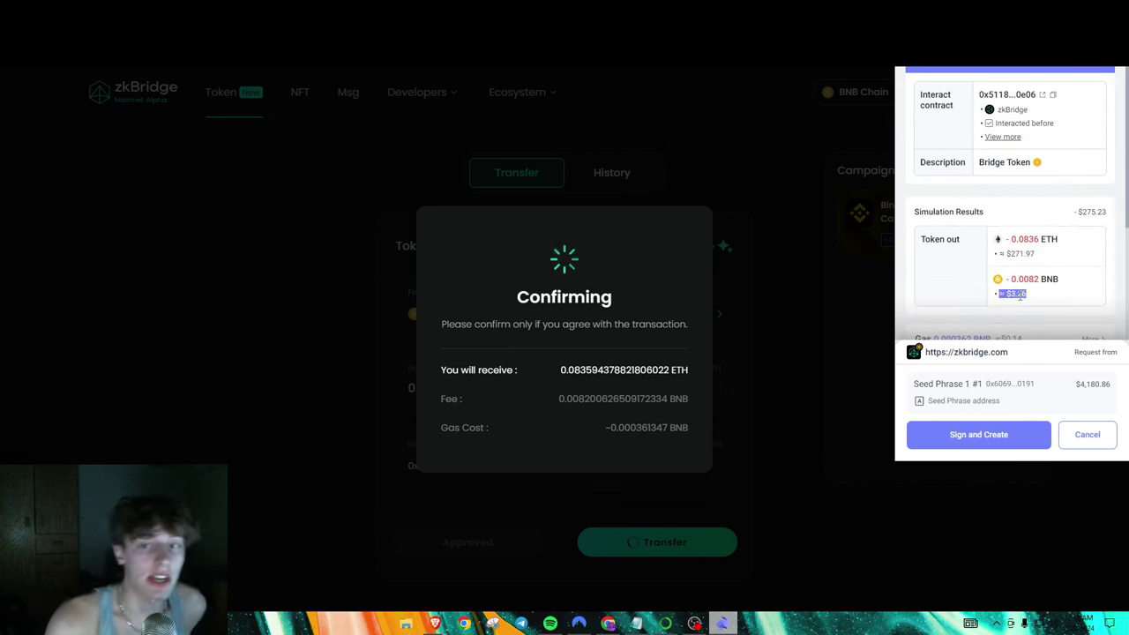
pyautogui.click(1018, 297)
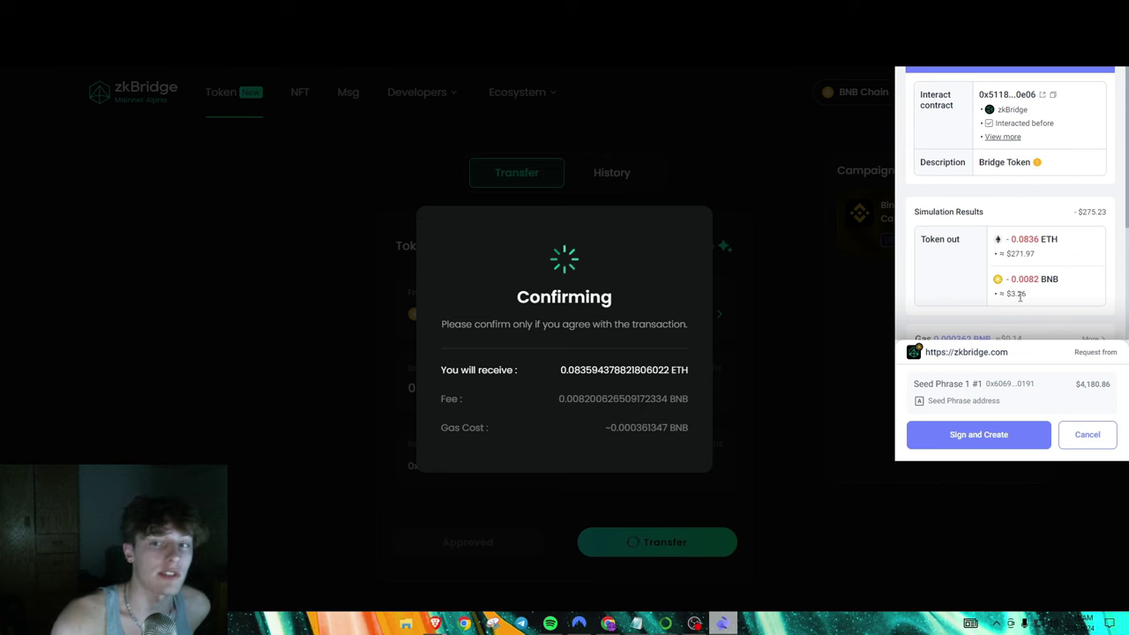
pyautogui.click(1085, 435)
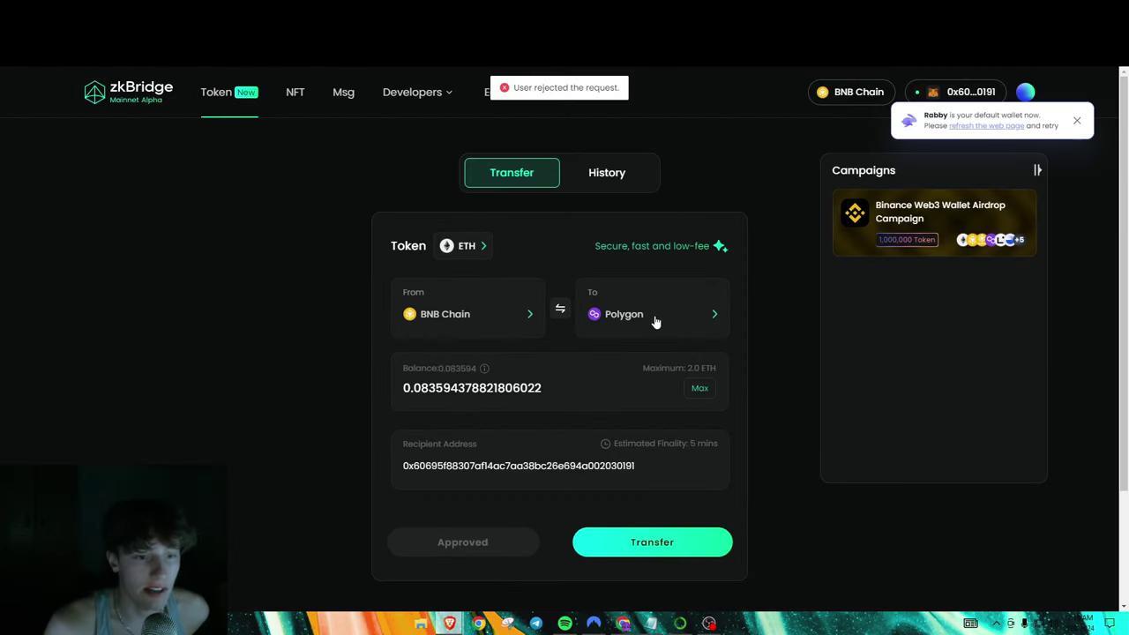
# - Retarget the transfer to opBNB and reject that wallet request as well
pyautogui.click(655, 320)
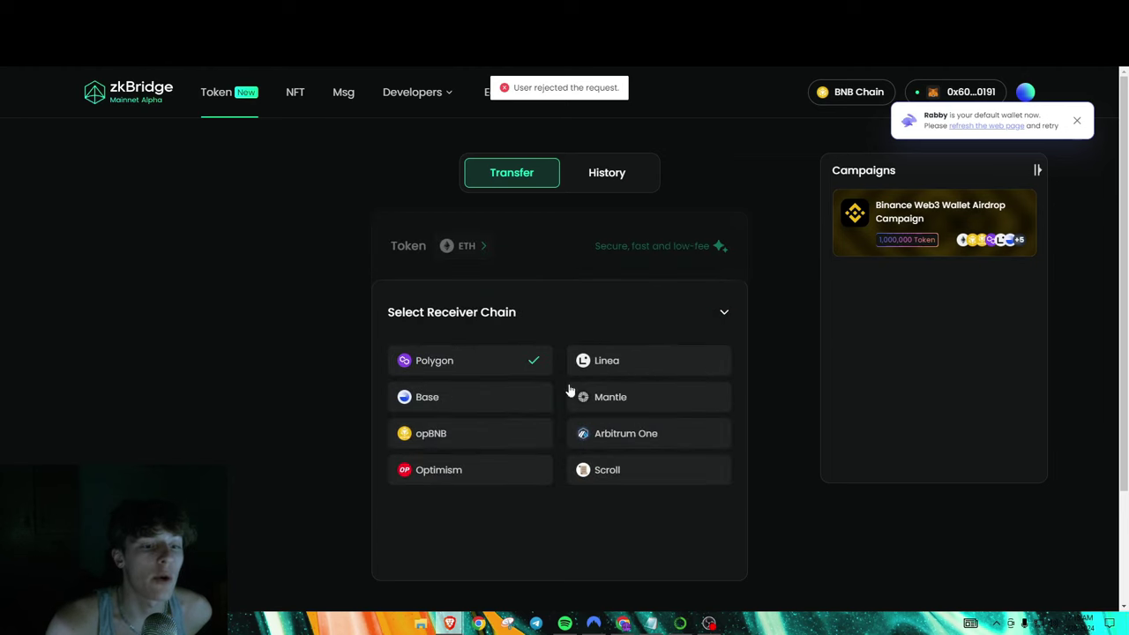
pyautogui.click(475, 437)
pyautogui.click(638, 543)
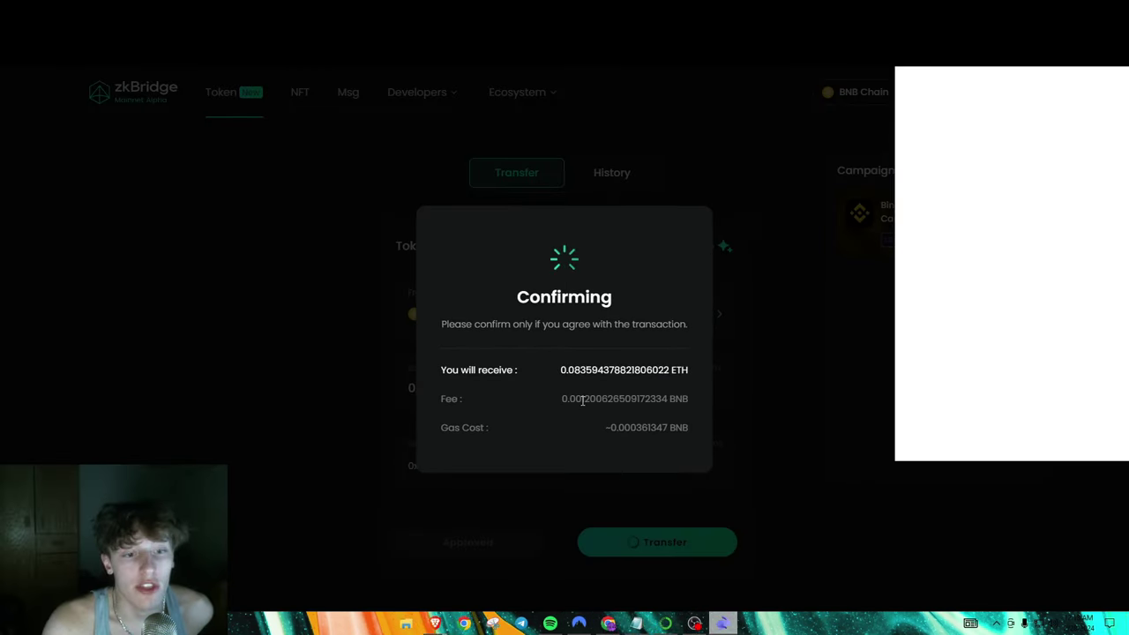
pyautogui.scroll(-1, 1013, 284)
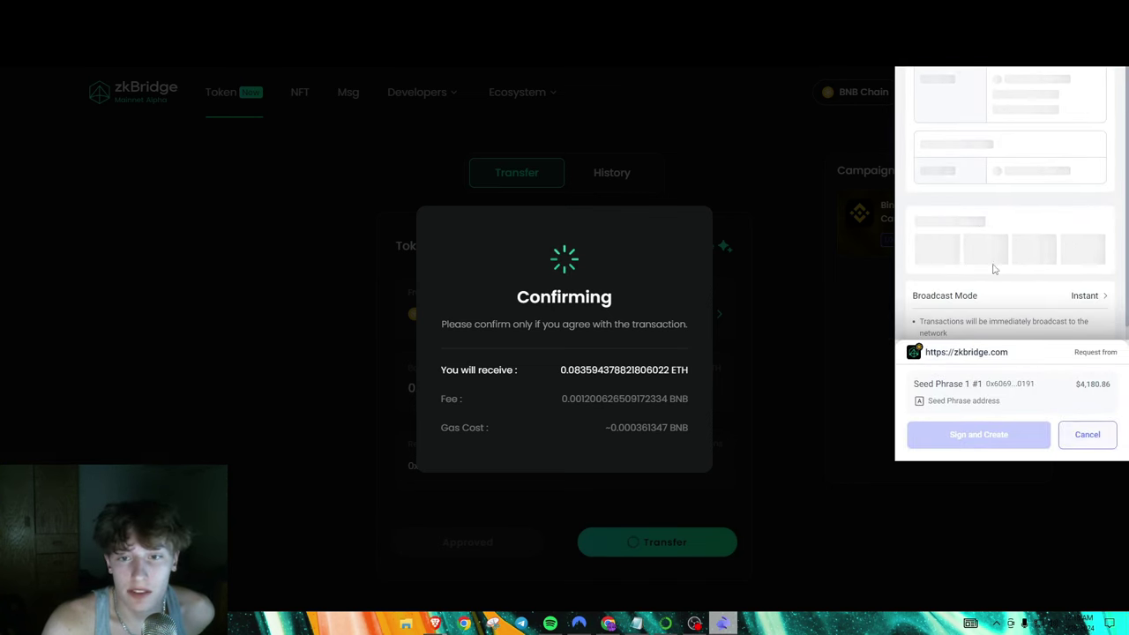
pyautogui.click(1087, 434)
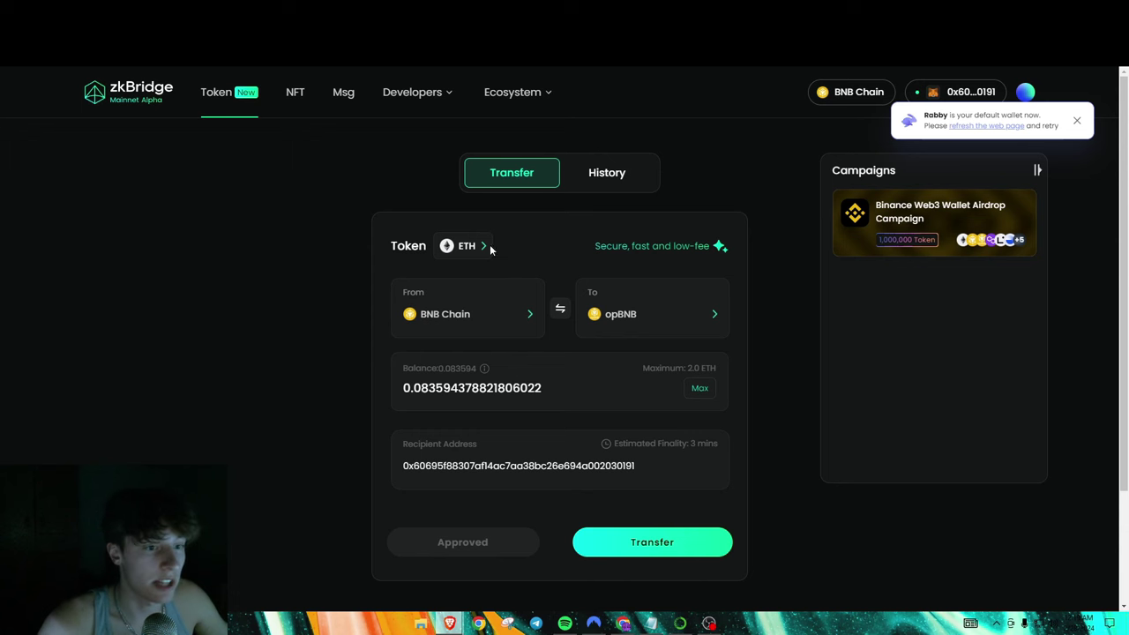
# - Switch to the NFT bridge and return to the NFT Transfer page
pyautogui.click(296, 99)
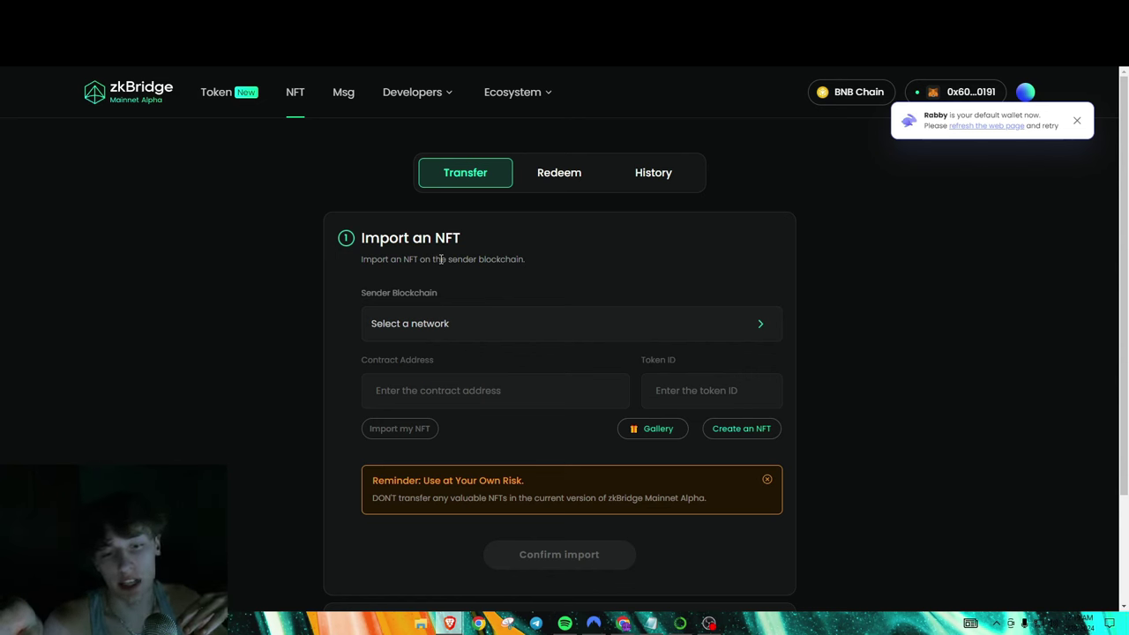
pyautogui.click(748, 433)
pyautogui.scroll(-6, 459, 374)
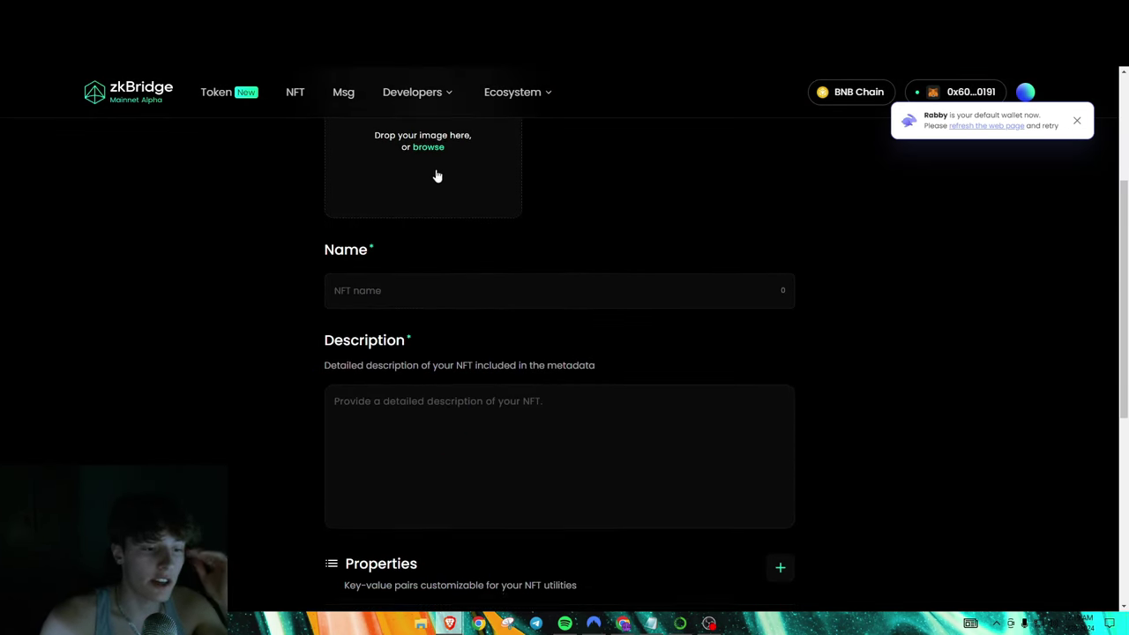
pyautogui.scroll(5, 426, 335)
pyautogui.scroll(3, 423, 402)
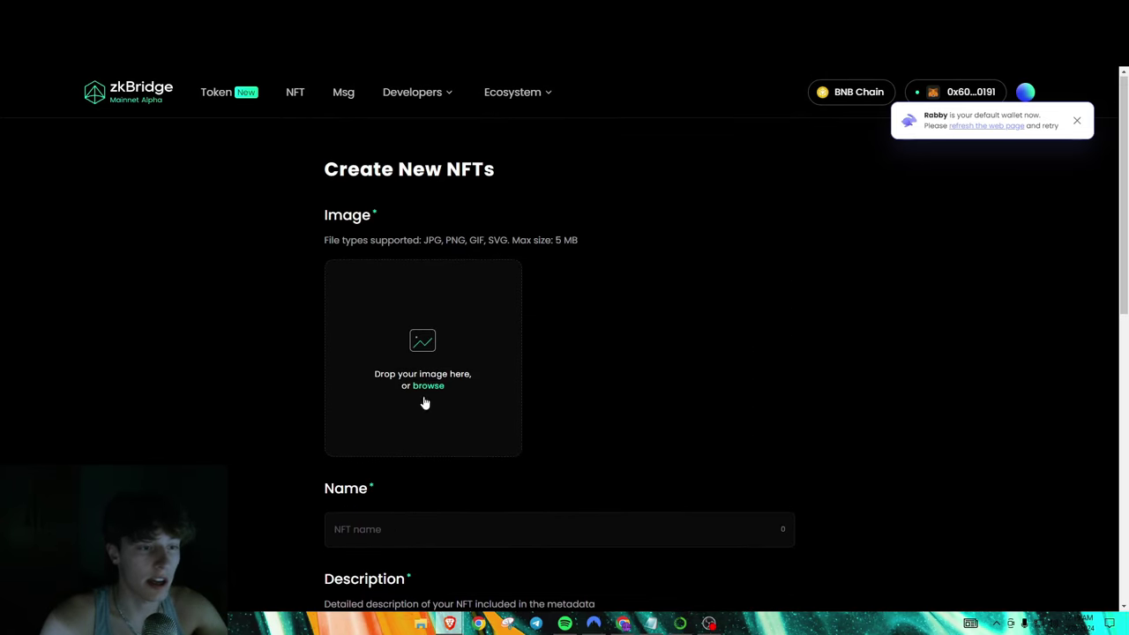
pyautogui.hotkey('alt', 'Left')
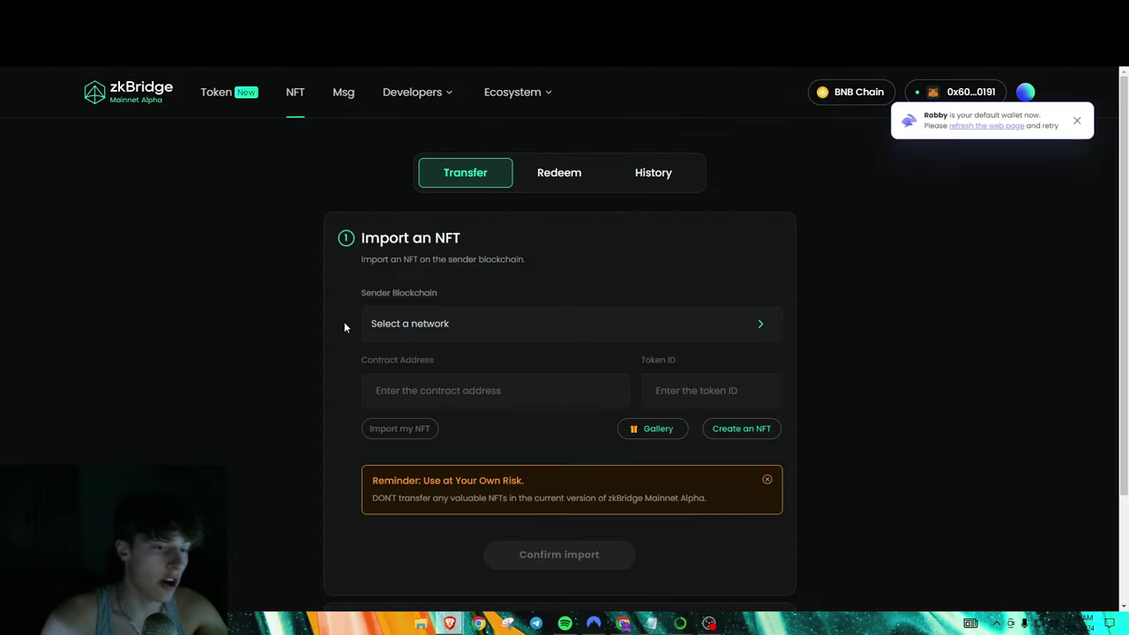
# - Choose opBNB as the sender blockchain and list your own NFTs for import
pyautogui.click(408, 332)
pyautogui.scroll(-1, 476, 412)
pyautogui.click(328, 385)
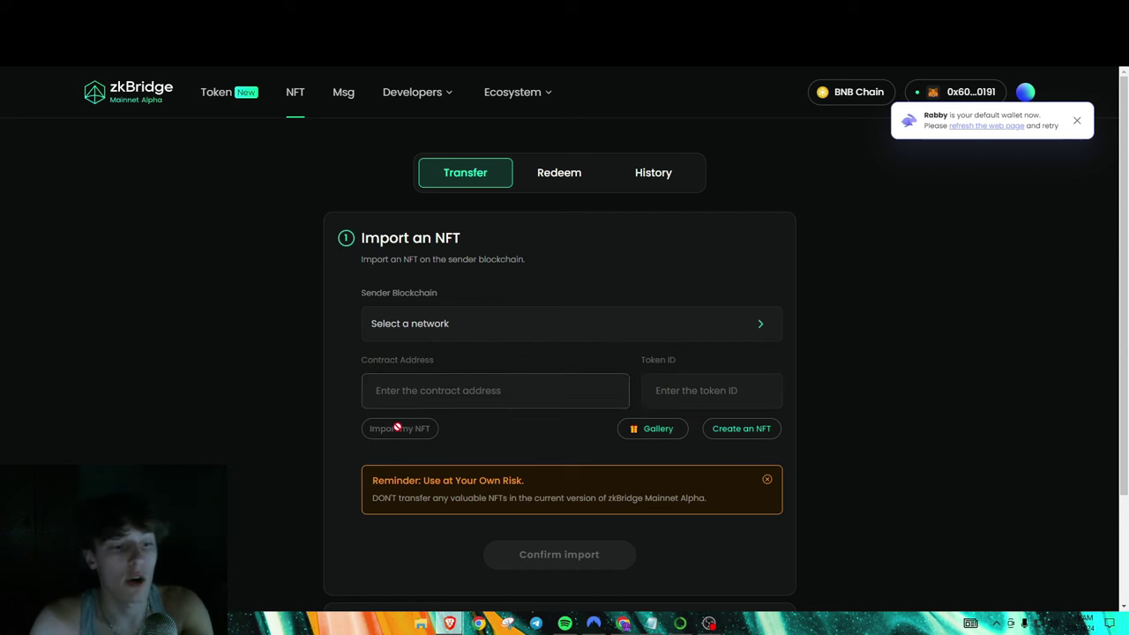
pyautogui.click(456, 330)
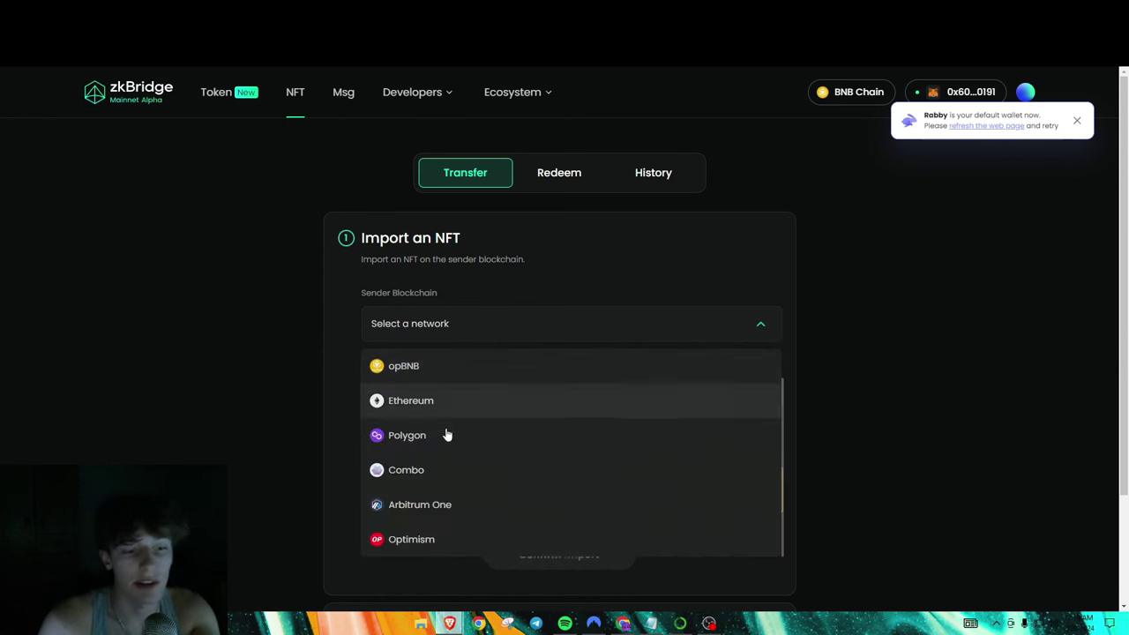
pyautogui.click(457, 382)
pyautogui.click(403, 429)
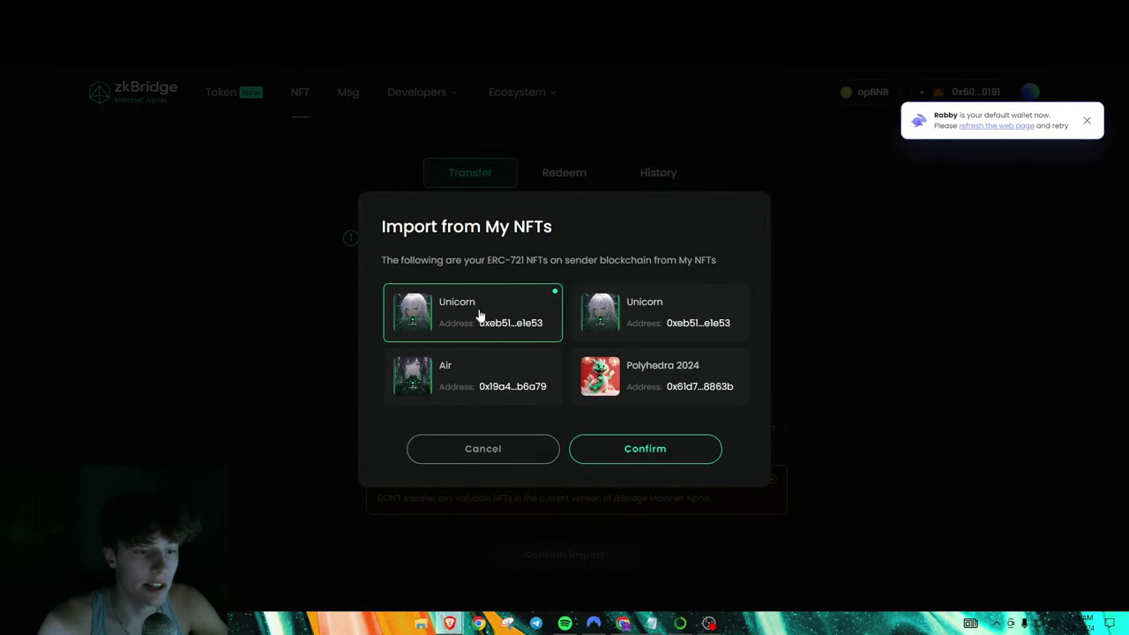
# - Import the Unicorn NFT and proceed to choosing the receiving chain
pyautogui.click(627, 448)
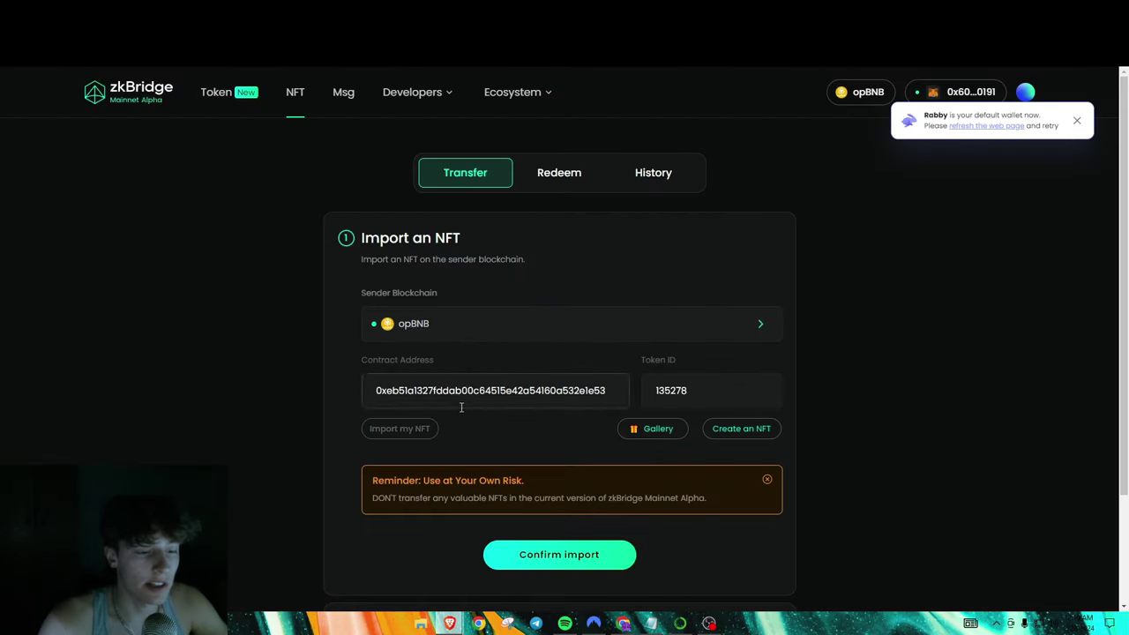
pyautogui.click(562, 553)
pyautogui.scroll(-1, 483, 365)
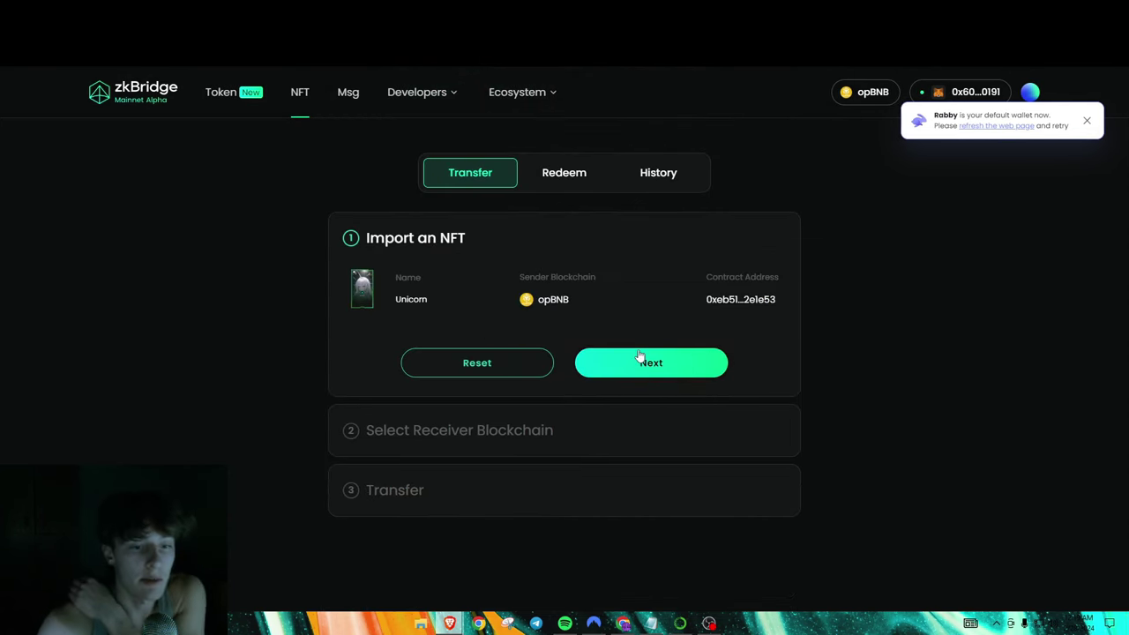
pyautogui.click(638, 361)
pyautogui.scroll(-1, 583, 416)
# - Set Combo as the receiving chain and approve the Unicorn NFT in the Rabby wallet
pyautogui.click(534, 364)
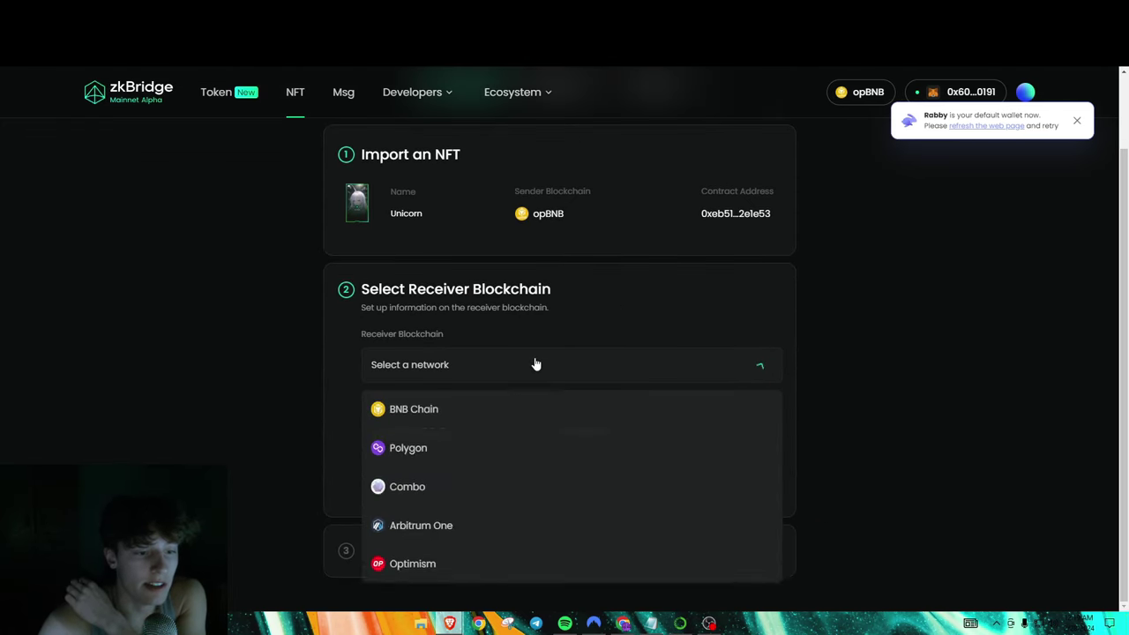
pyautogui.click(477, 478)
pyautogui.click(536, 485)
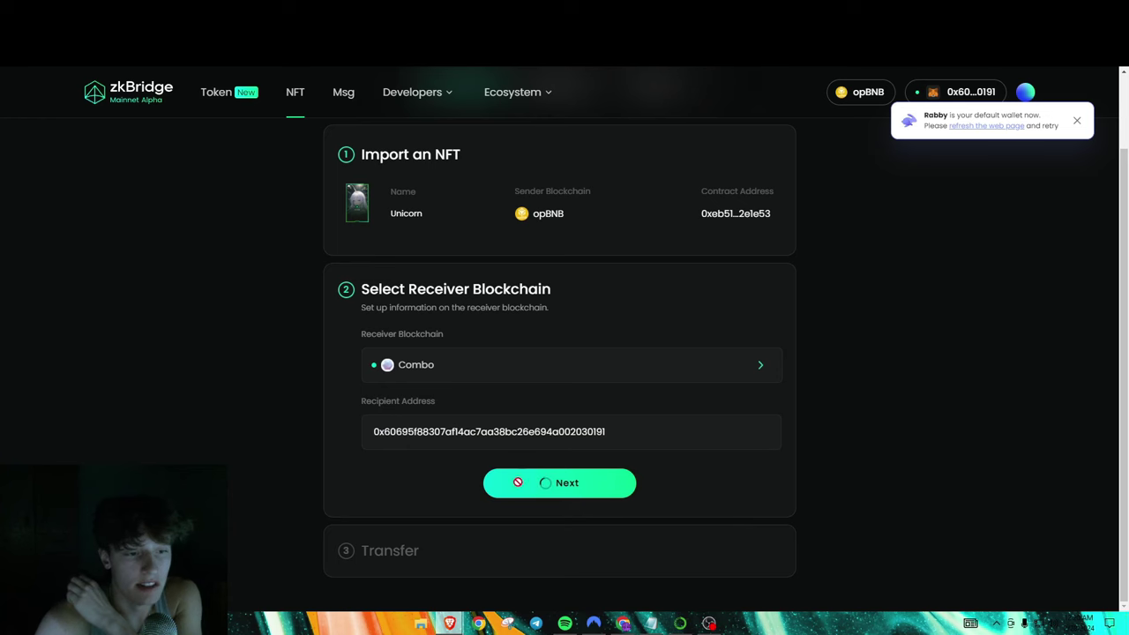
pyautogui.click(485, 527)
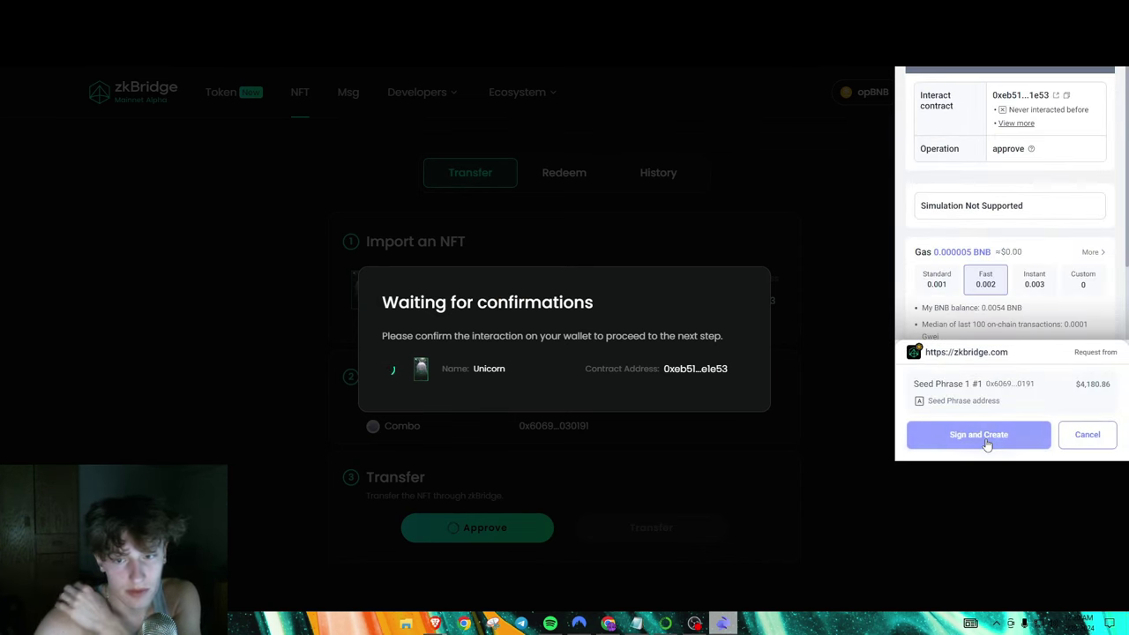
pyautogui.click(986, 442)
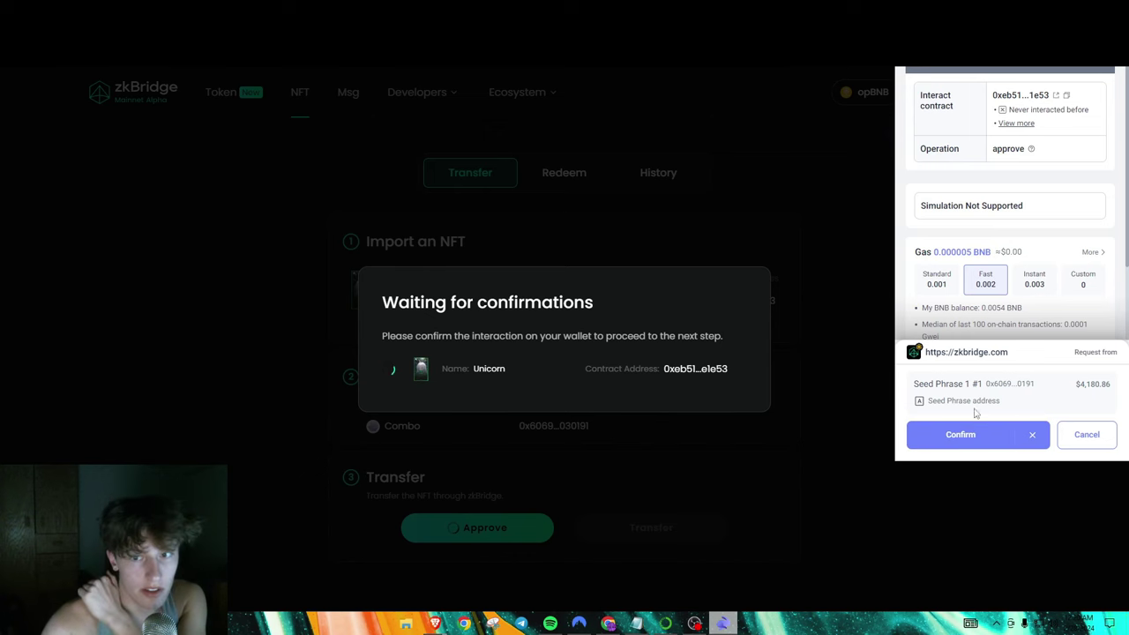
pyautogui.click(965, 439)
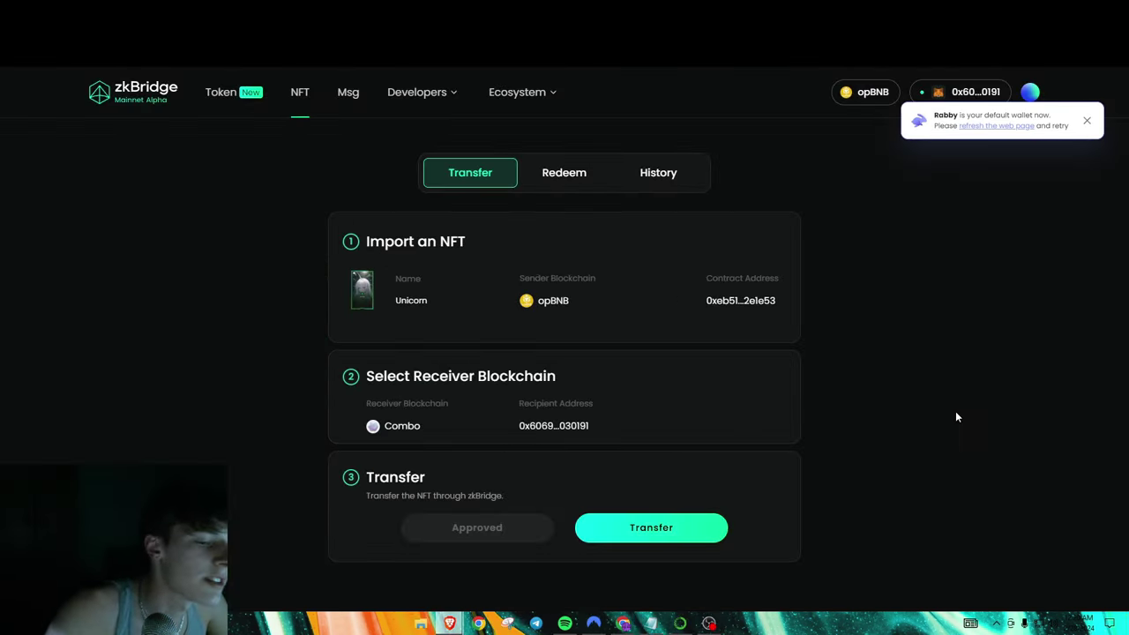
# - Transfer the Unicorn NFT to Combo, signing and confirming the transaction in the wallet
pyautogui.click(655, 530)
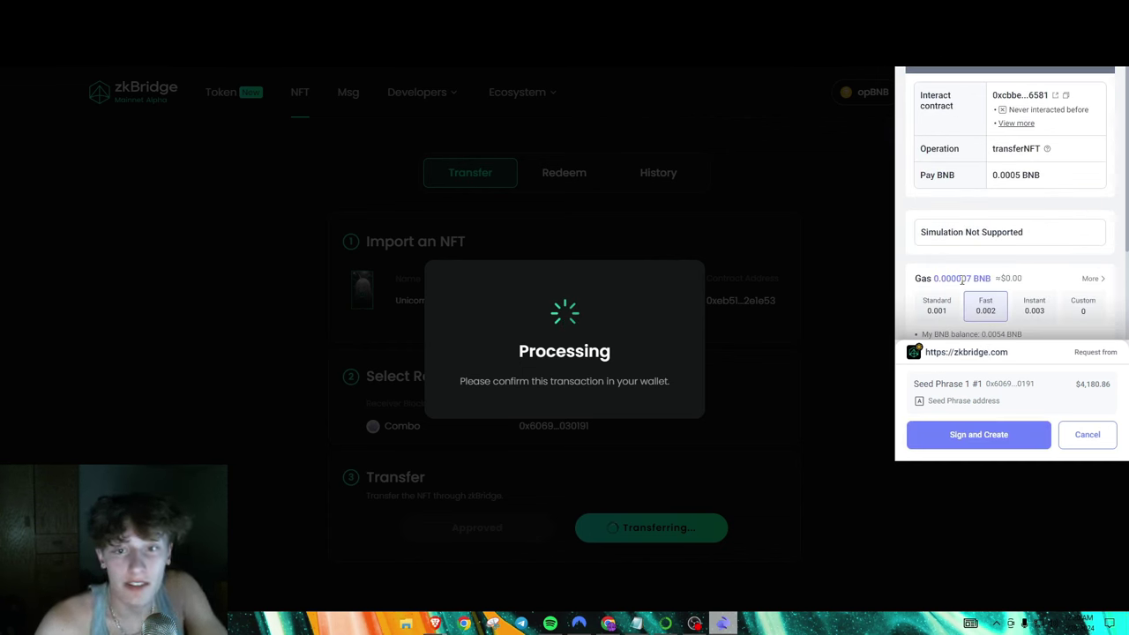
pyautogui.moveTo(941, 279); pyautogui.dragTo(1004, 283)
pyautogui.scroll(-2, 1003, 286)
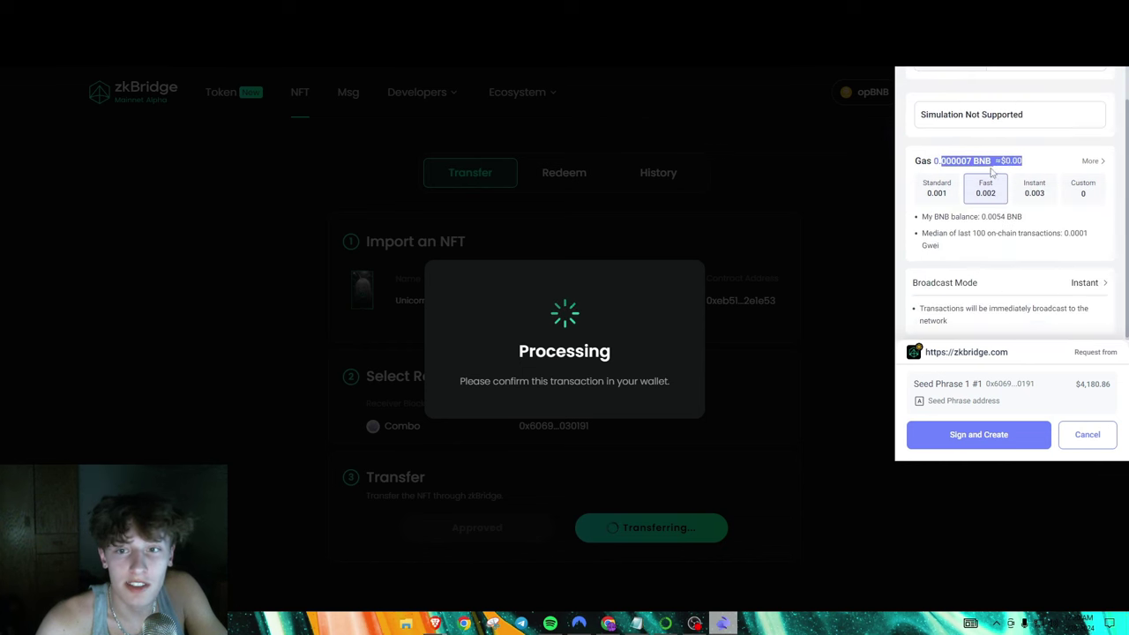
pyautogui.click(980, 441)
pyautogui.click(971, 445)
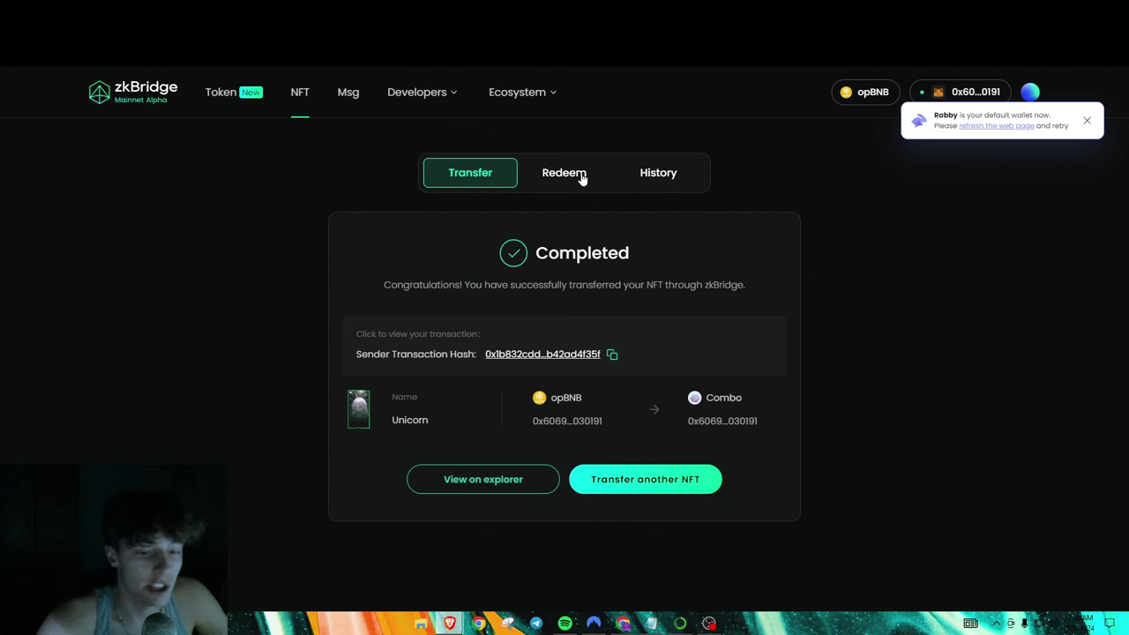
# - Open the zkMessenger page with Core DAO as sender and BNB Chain as recipient
pyautogui.click(343, 98)
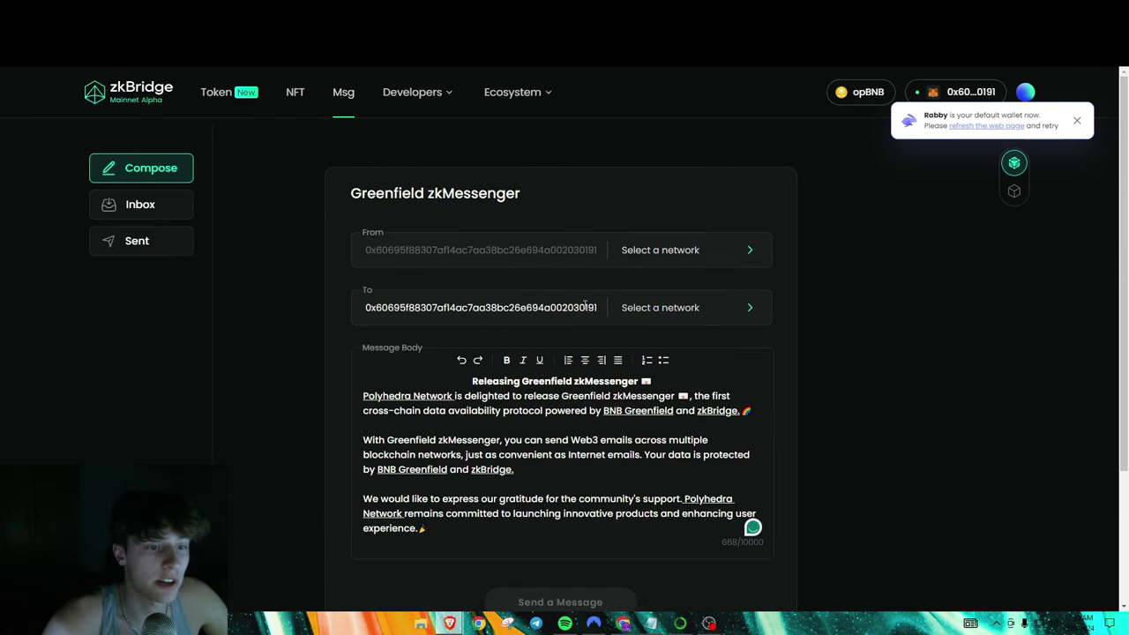
pyautogui.scroll(-2, 585, 305)
pyautogui.scroll(2, 764, 231)
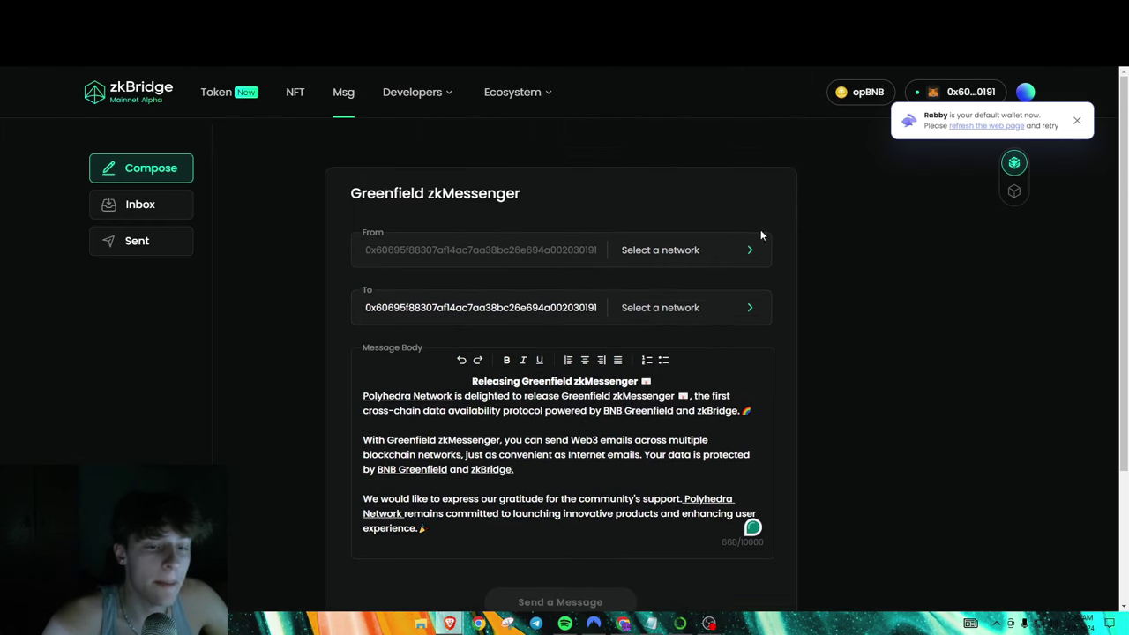
pyautogui.click(728, 254)
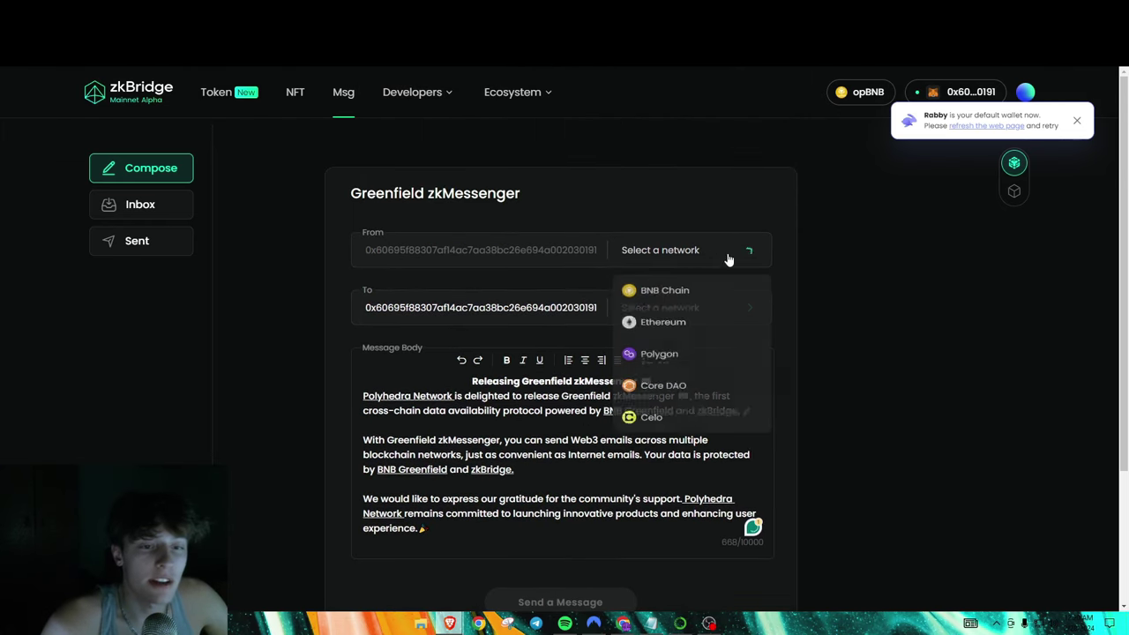
pyautogui.click(453, 280)
pyautogui.click(668, 255)
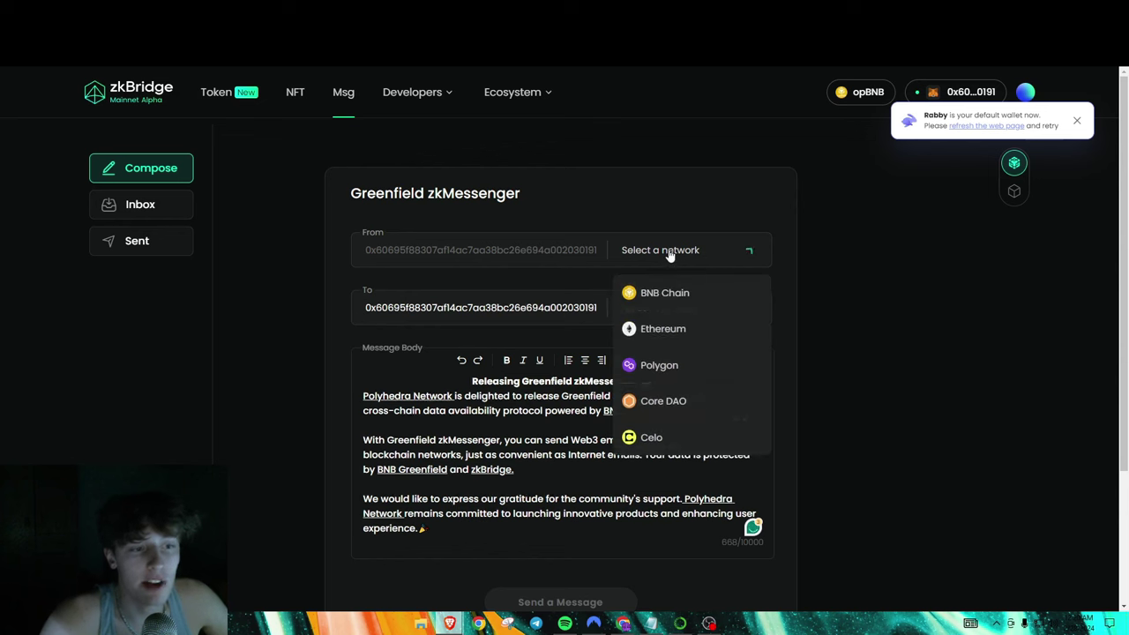
pyautogui.click(664, 399)
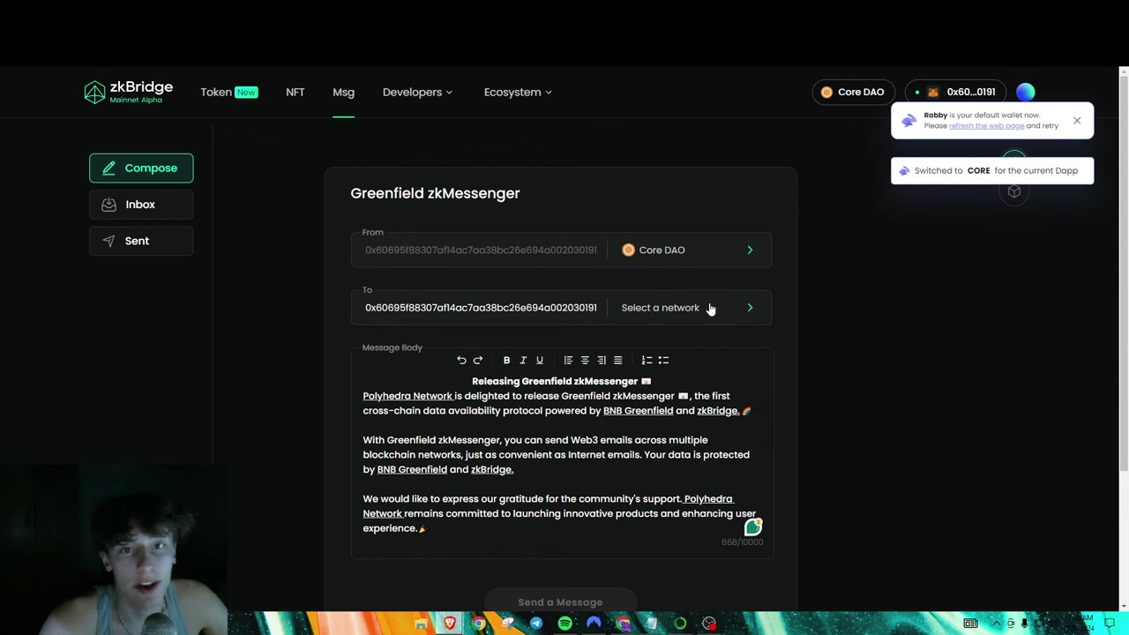
pyautogui.click(710, 308)
pyautogui.click(676, 353)
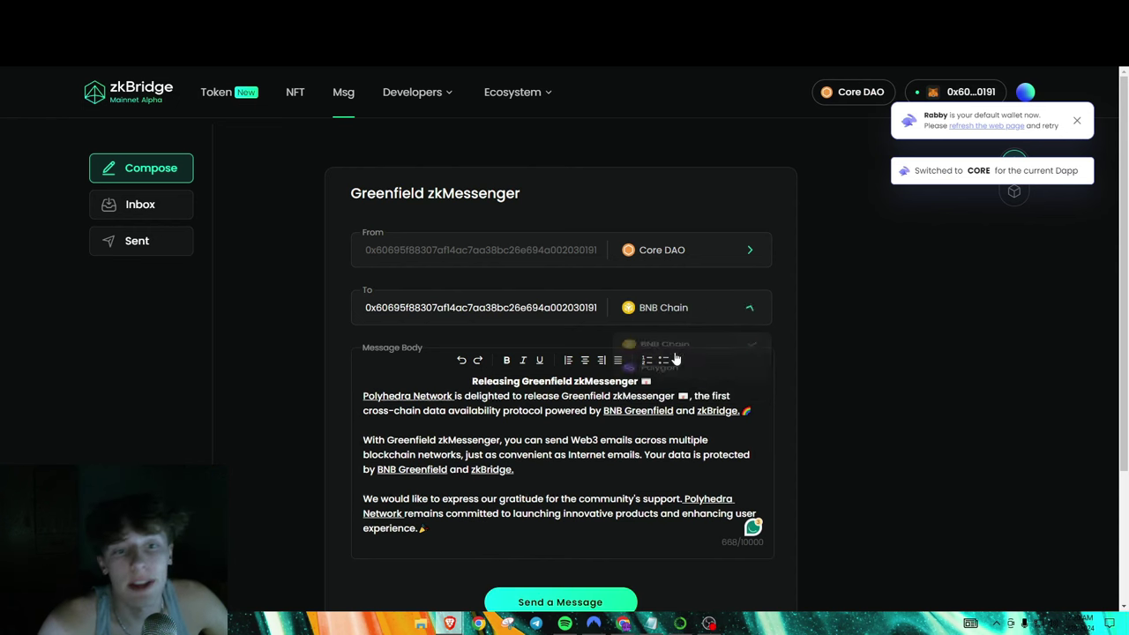
# - Change the sending chain to Polygon, keeping BNB Chain as the recipient
pyautogui.scroll(-2, 565, 494)
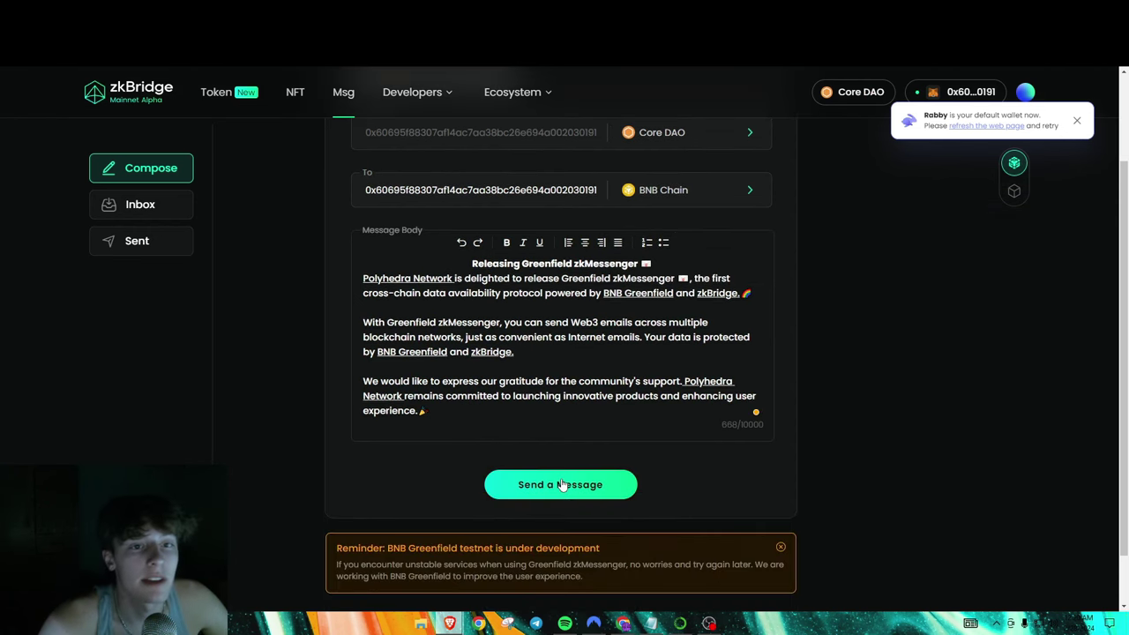
pyautogui.scroll(2, 561, 484)
pyautogui.click(710, 195)
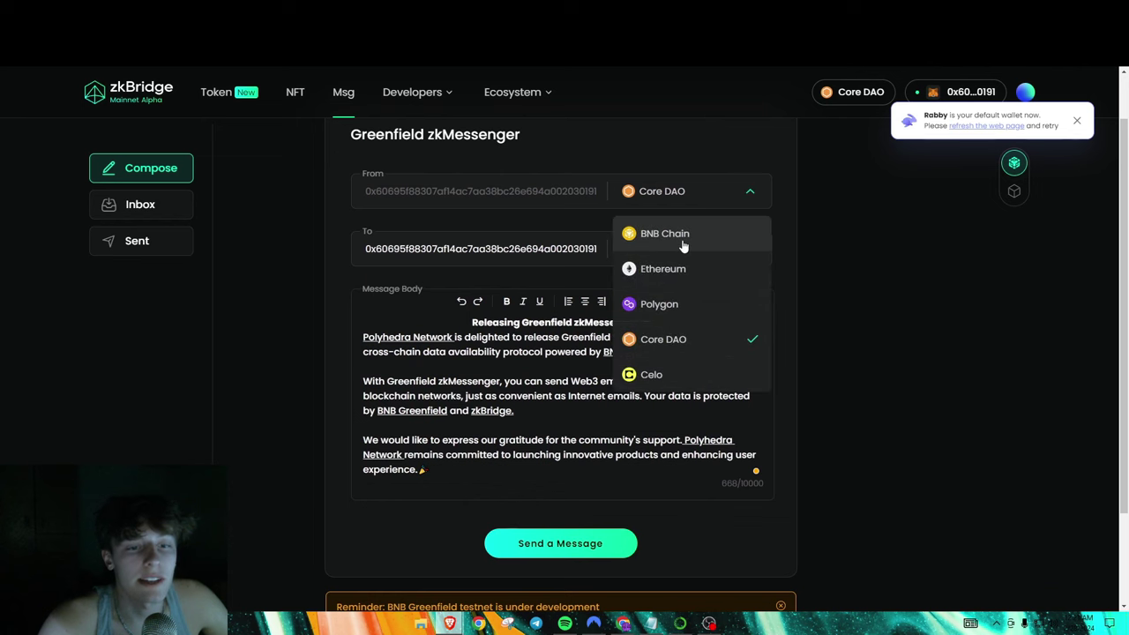
pyautogui.click(680, 303)
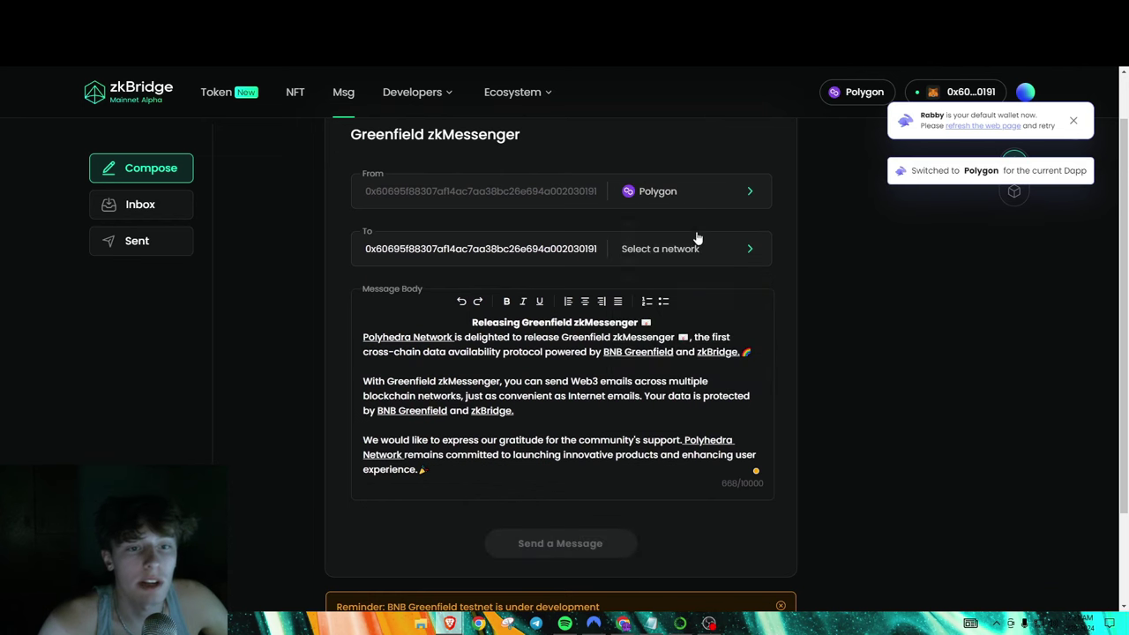
pyautogui.click(697, 251)
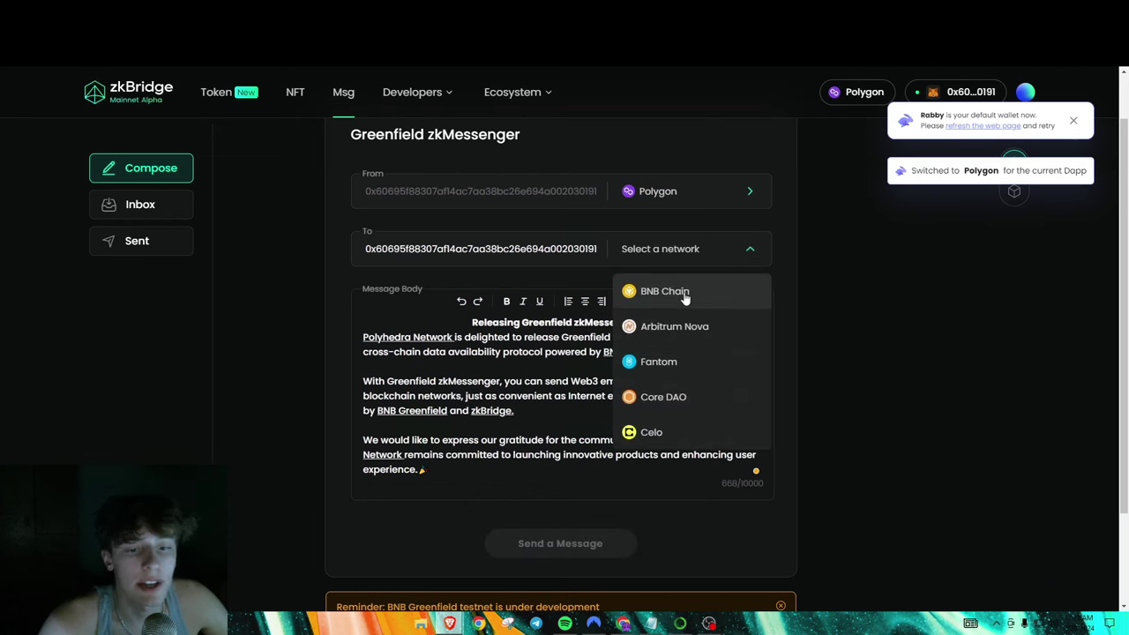
pyautogui.click(686, 296)
# - Send the message, dismiss the other wallet's prompt, and reject the transaction
pyautogui.click(563, 546)
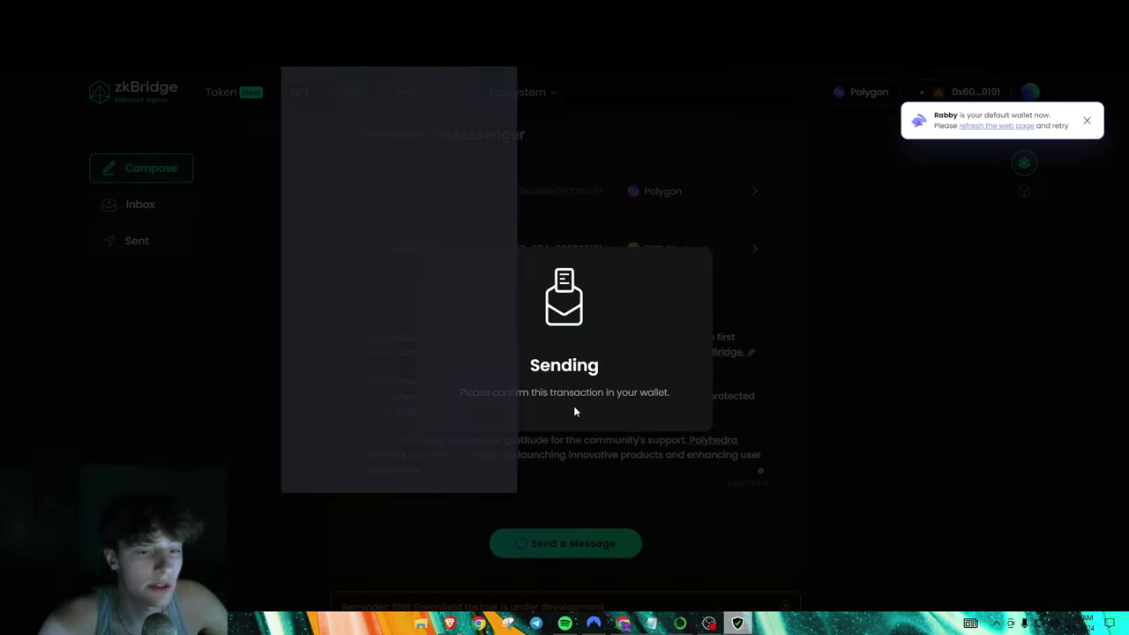
pyautogui.click(445, 459)
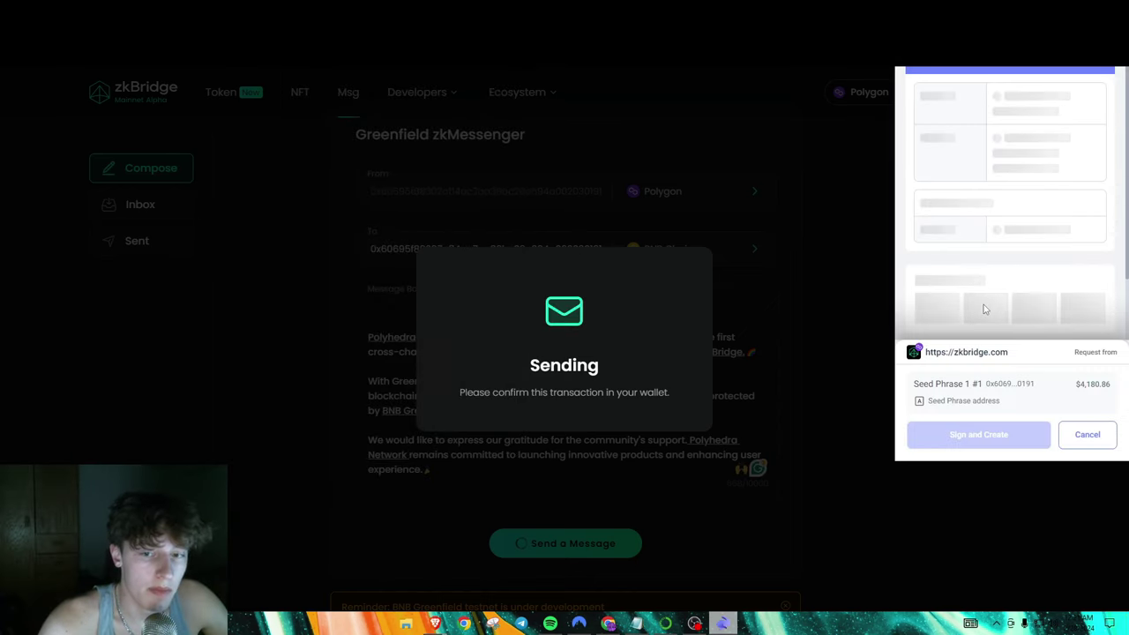
pyautogui.scroll(-1, 1001, 297)
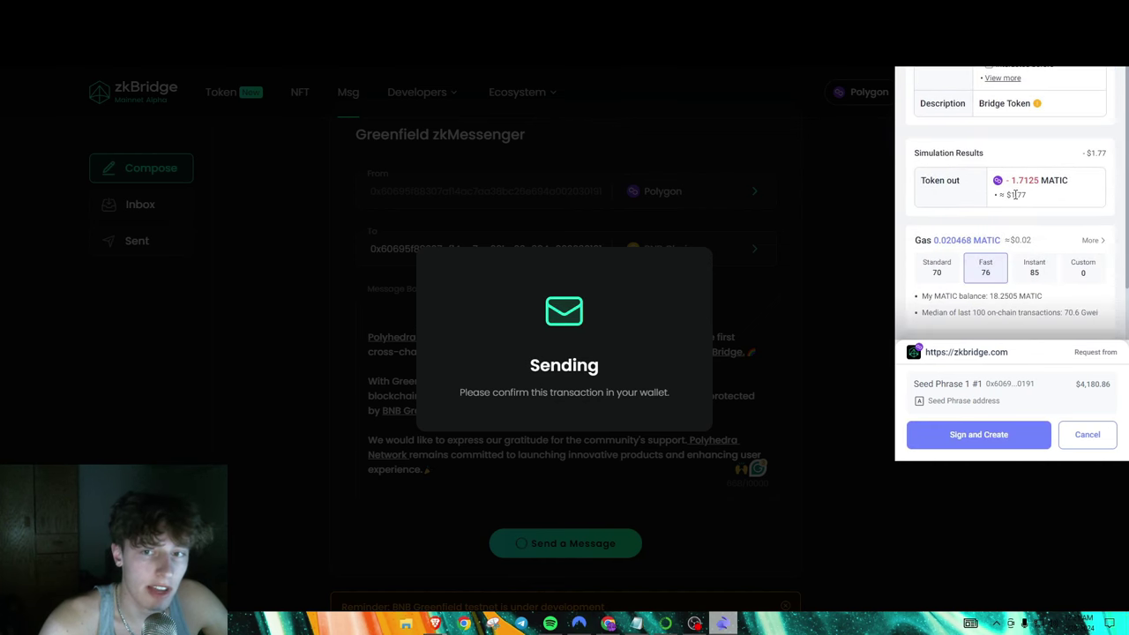
pyautogui.click(1088, 434)
# - Resend the message to Core DAO, sign and confirm it, then view the Pandra King collection
pyautogui.click(727, 256)
pyautogui.scroll(-1, 670, 309)
pyautogui.click(691, 297)
pyautogui.scroll(1, 653, 327)
pyautogui.click(559, 485)
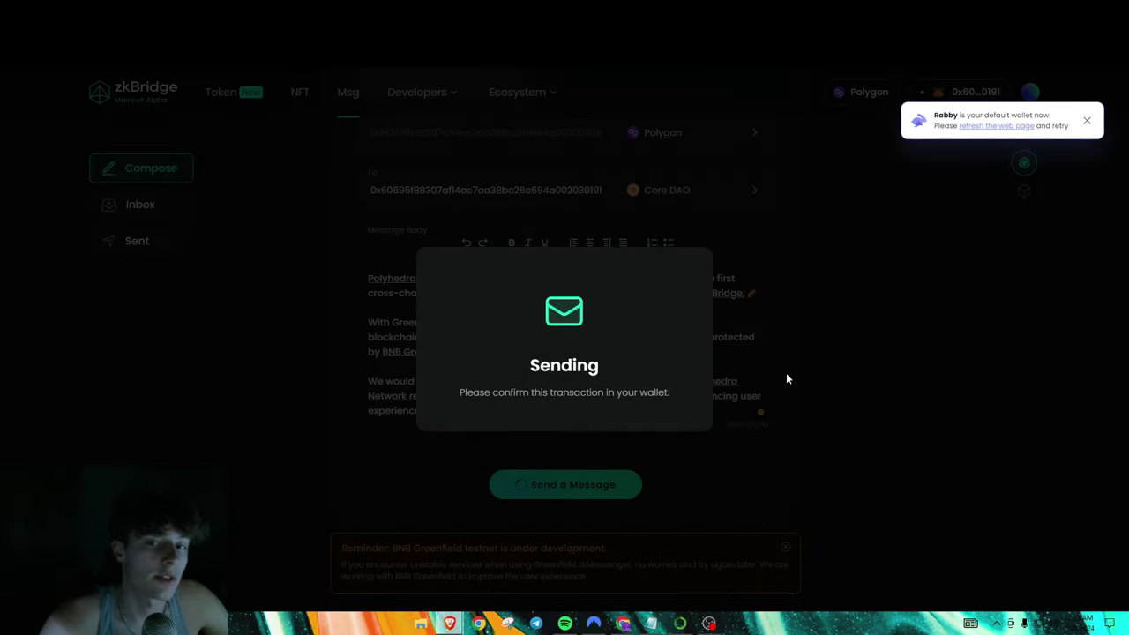
pyautogui.click(460, 468)
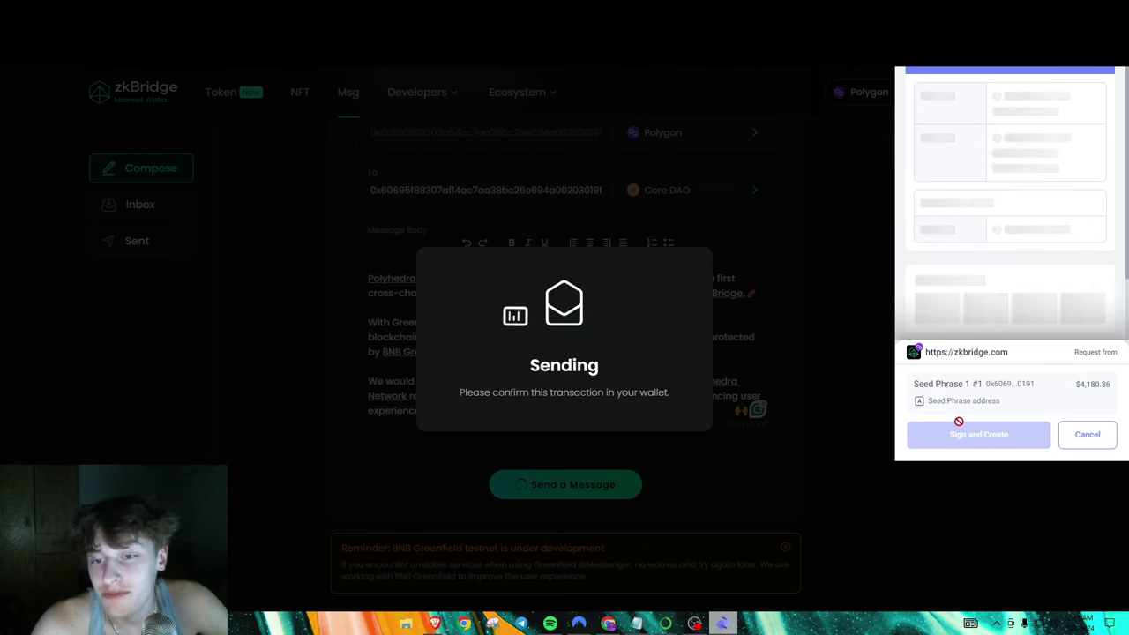
pyautogui.click(1009, 447)
pyautogui.click(1002, 445)
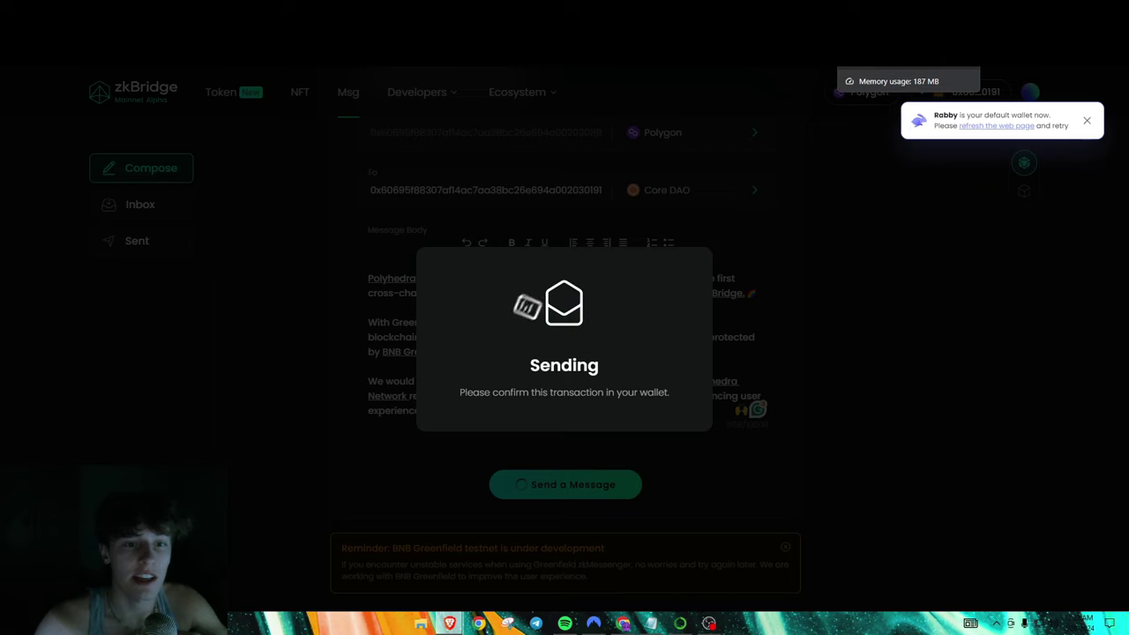
pyautogui.click(900, 26)
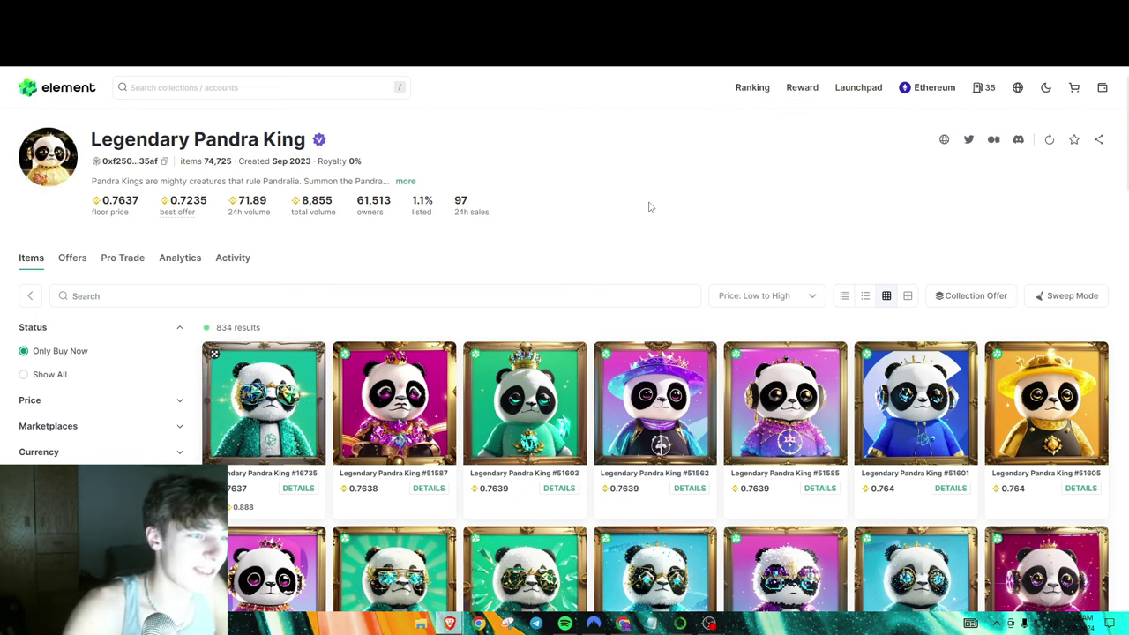
pyautogui.scroll(-1, 452, 202)
pyautogui.scroll(1, 432, 196)
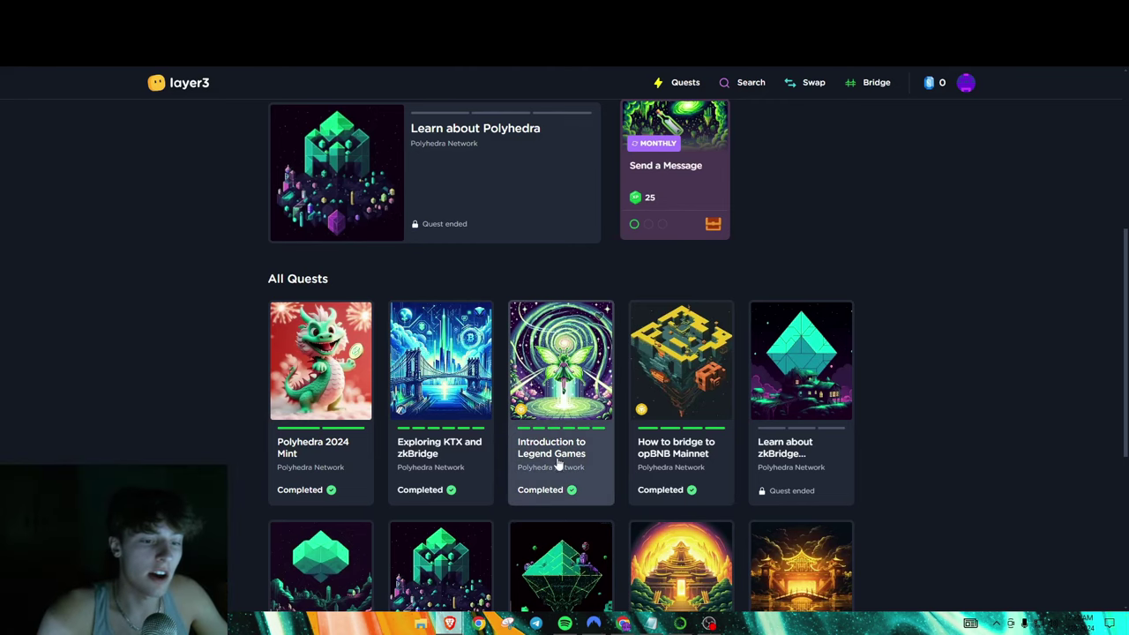
pyautogui.scroll(1, 559, 468)
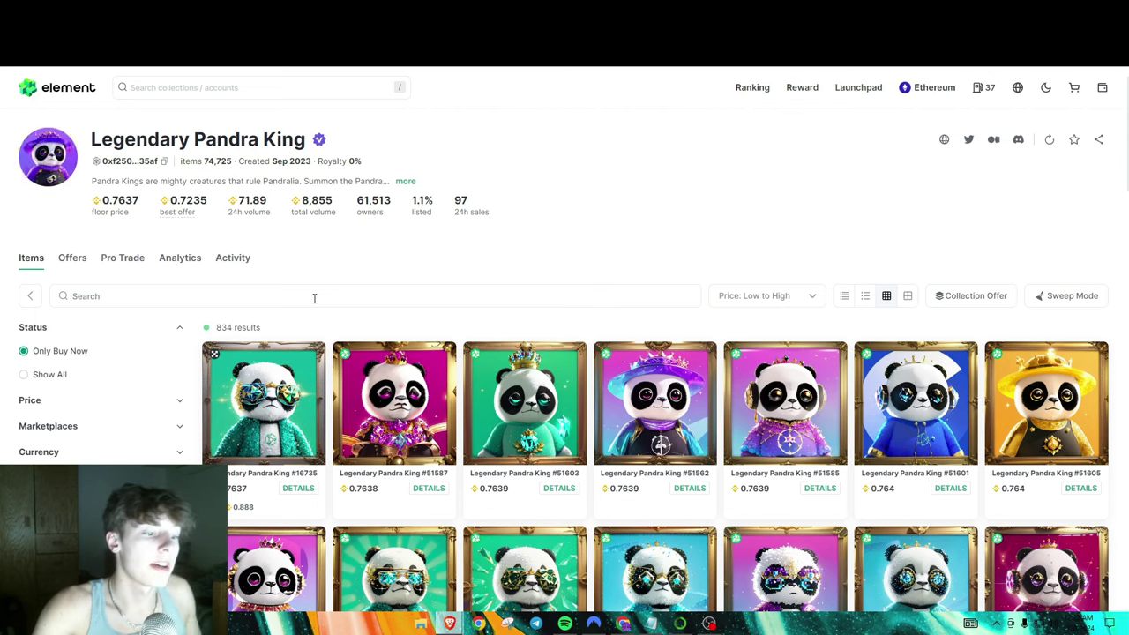
pyautogui.click(287, 510)
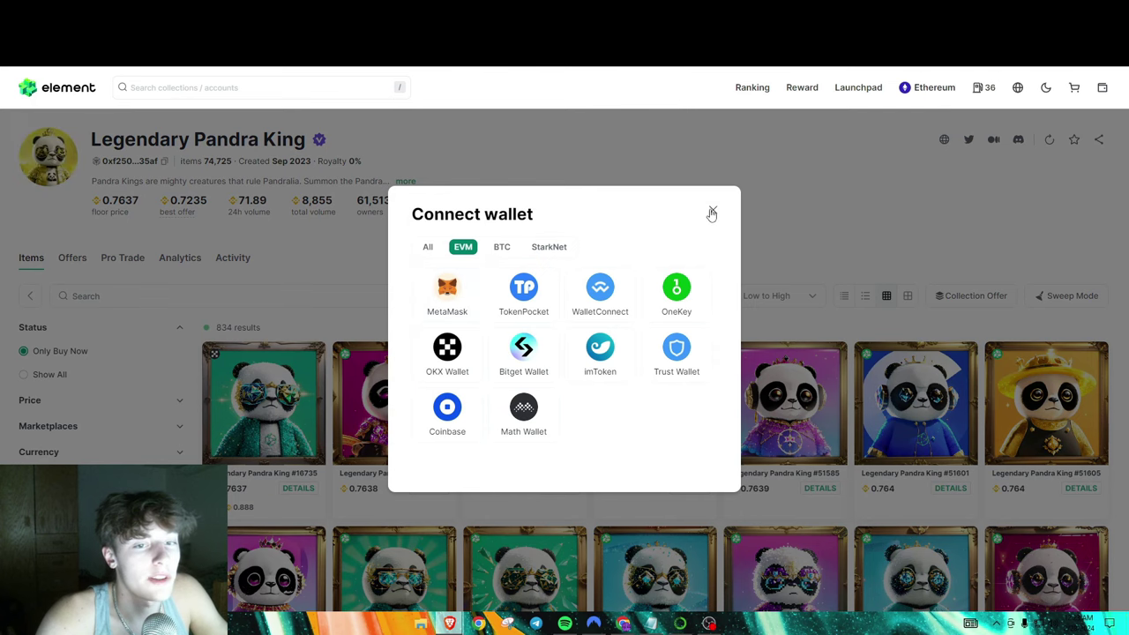
pyautogui.click(712, 212)
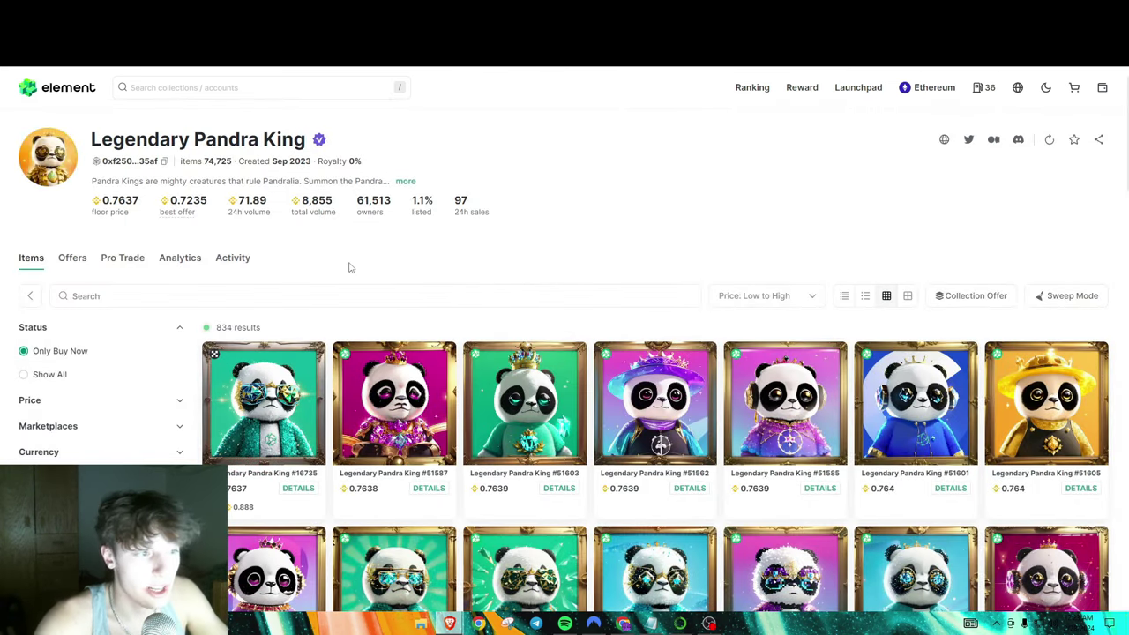
pyautogui.scroll(-1, 345, 264)
pyautogui.click(239, 208)
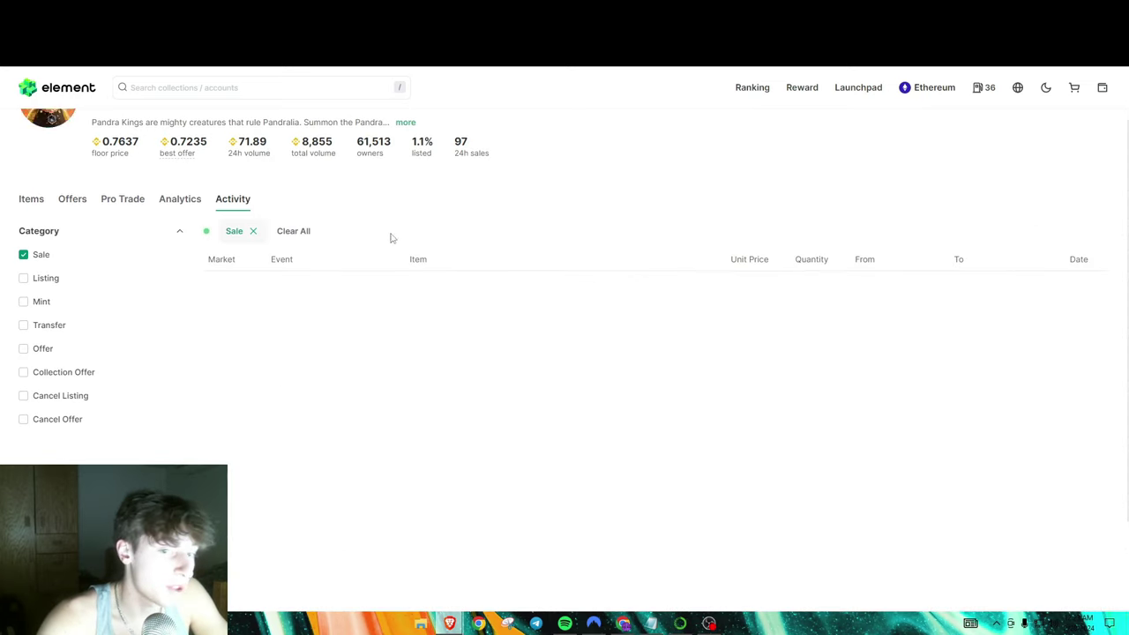
pyautogui.scroll(-1, 698, 262)
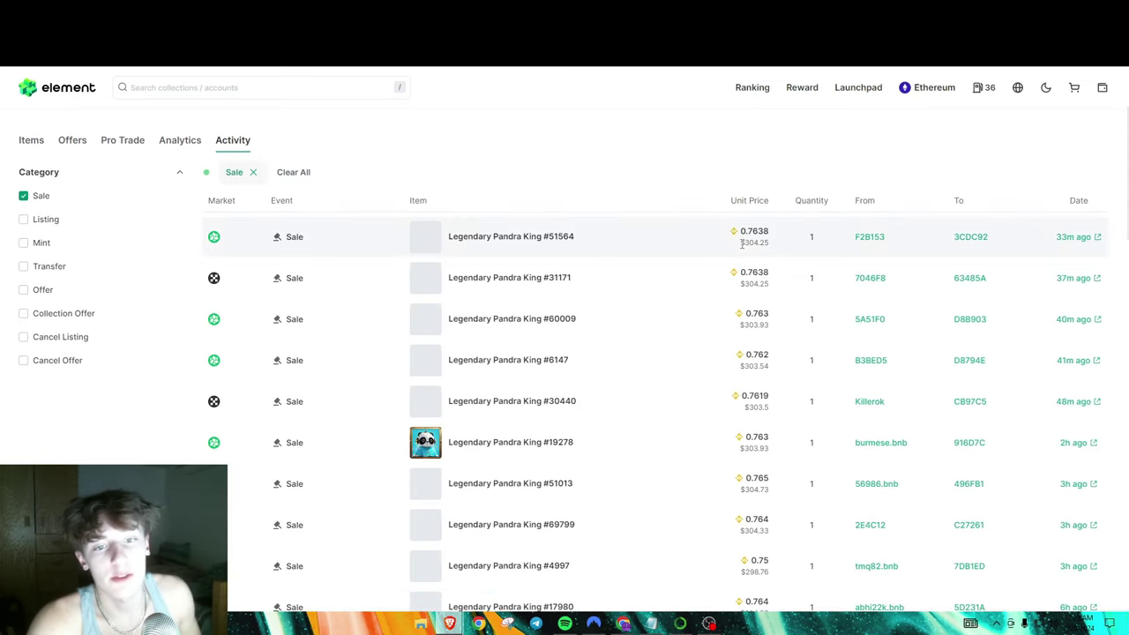
pyautogui.moveTo(742, 243); pyautogui.dragTo(760, 244)
pyautogui.click(758, 244)
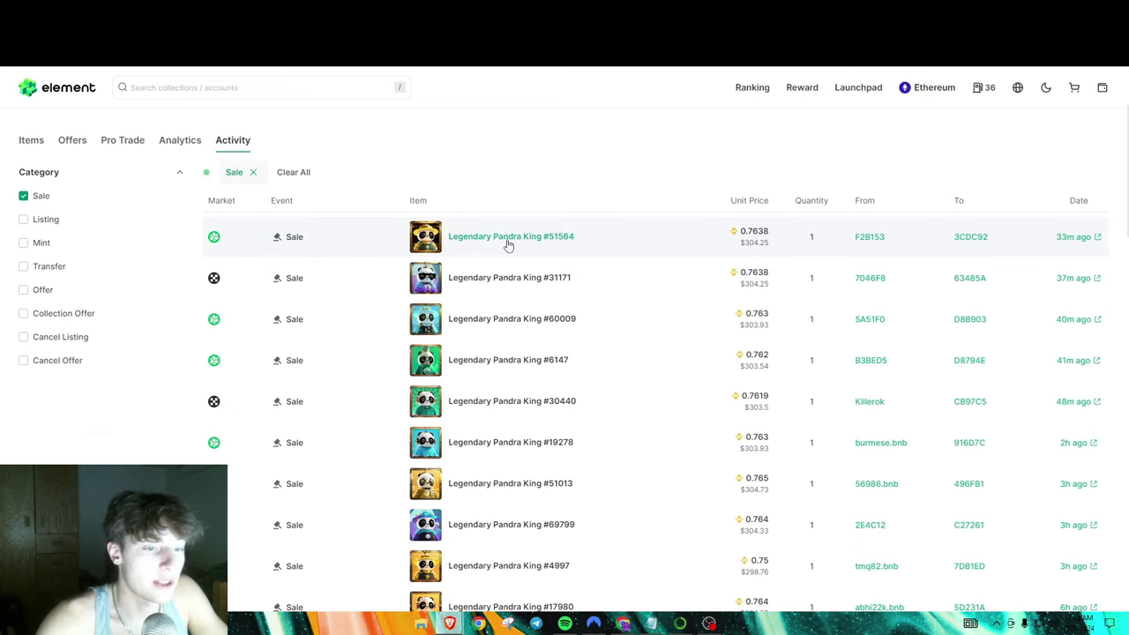
pyautogui.scroll(2, 509, 244)
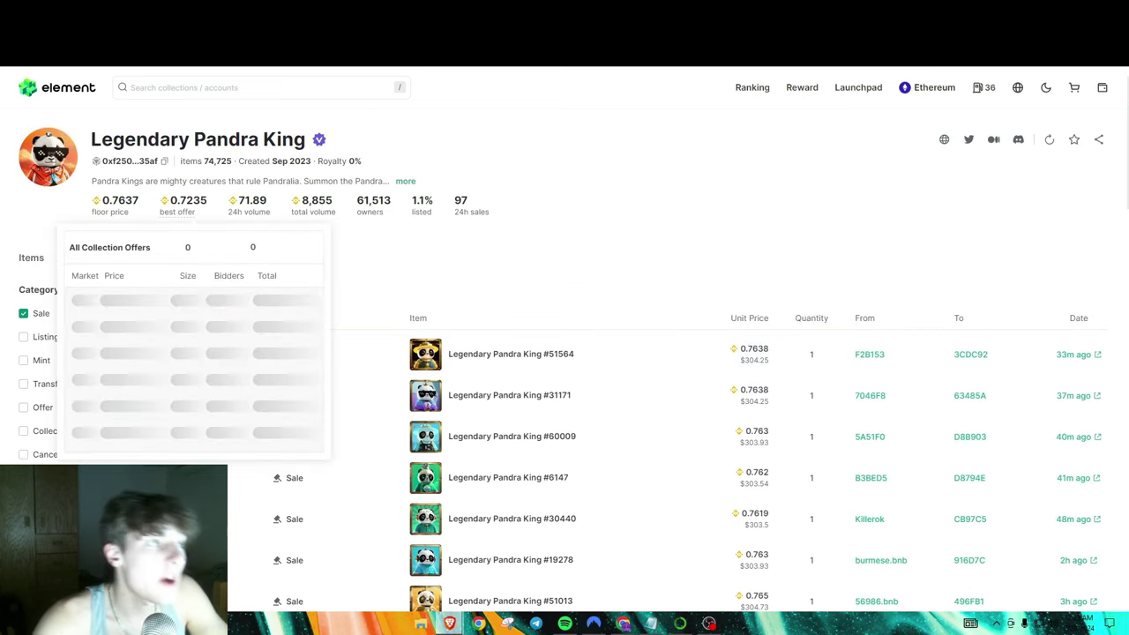
pyautogui.click(183, 203)
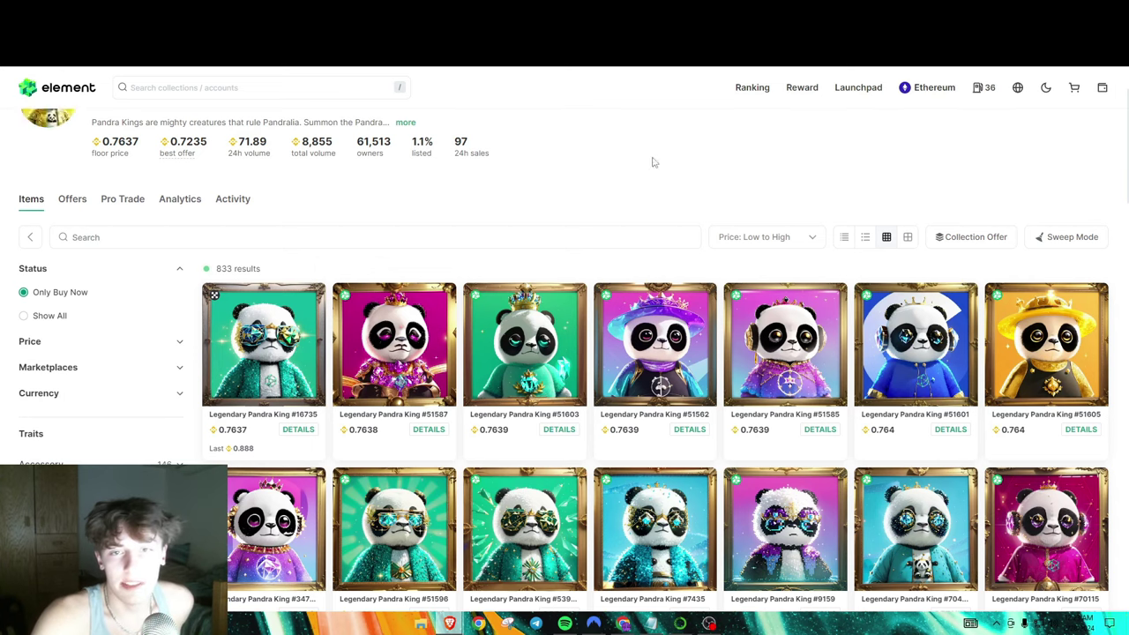
pyautogui.scroll(1, 664, 173)
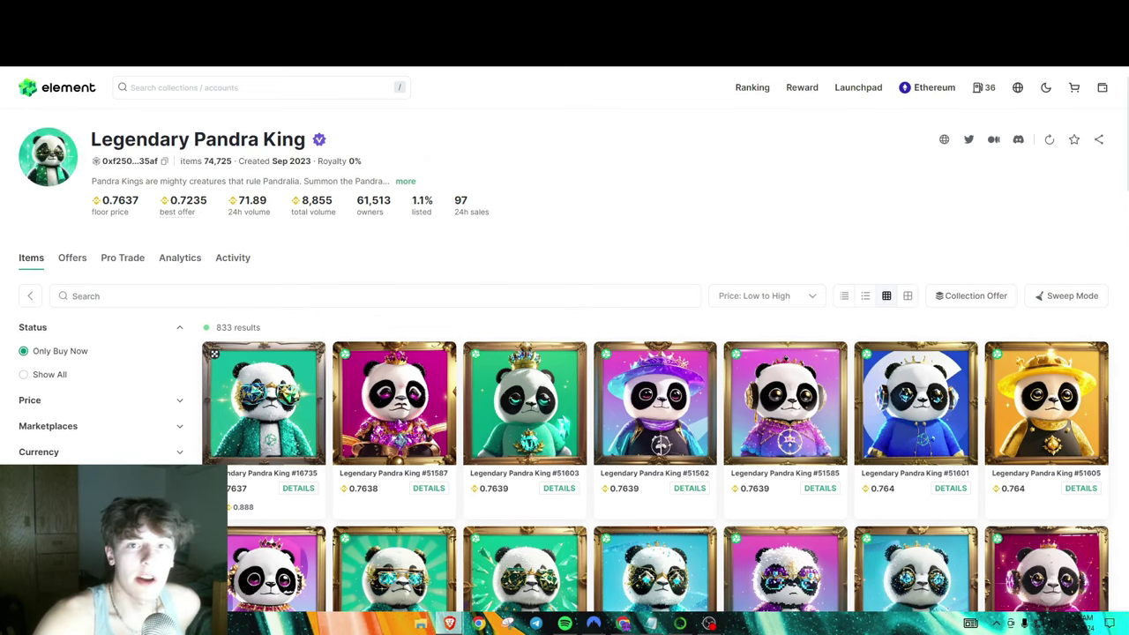
# - Open Layer3's Polyhedra 2024 Mint quest and its Mint the Polyhedra 2024 NFT step
pyautogui.click(883, 53)
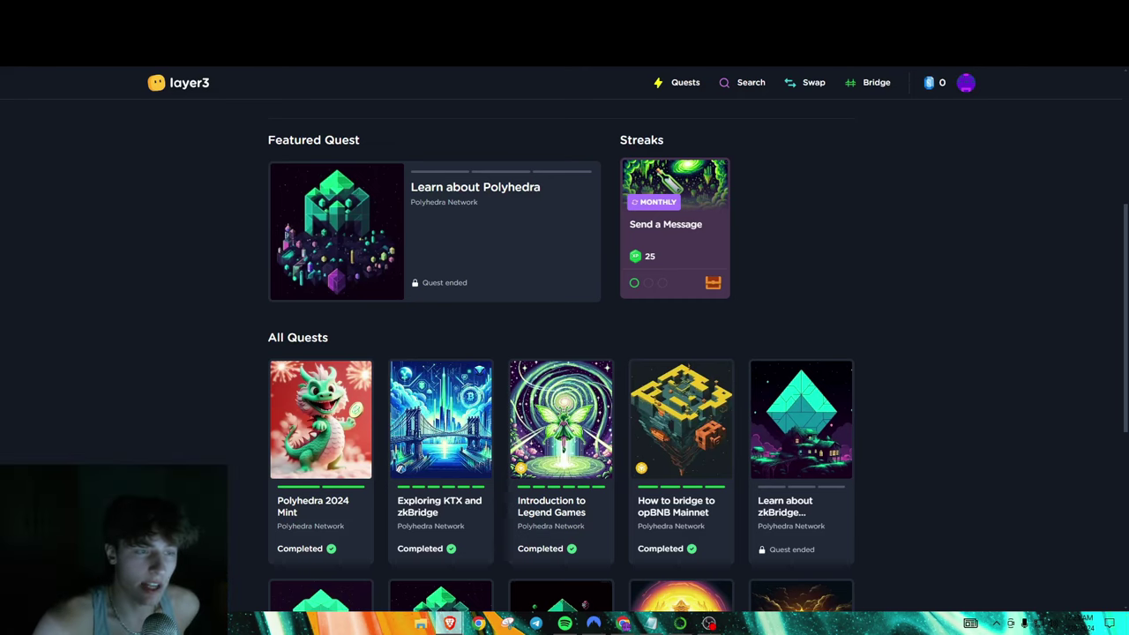
pyautogui.scroll(-2, 224, 286)
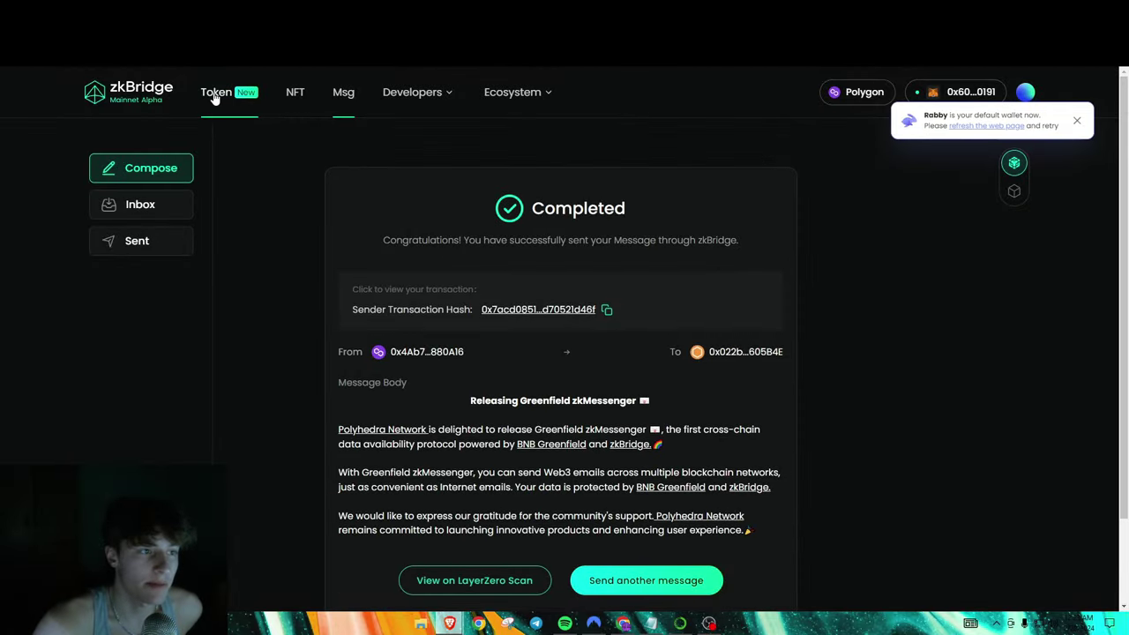
pyautogui.click(214, 94)
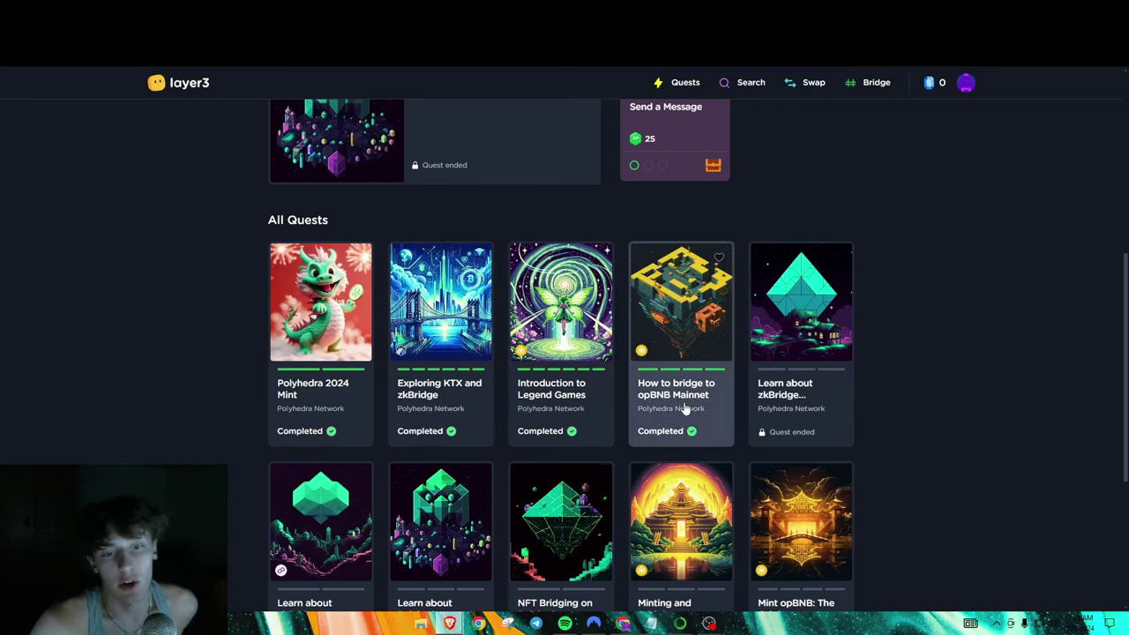
pyautogui.click(326, 407)
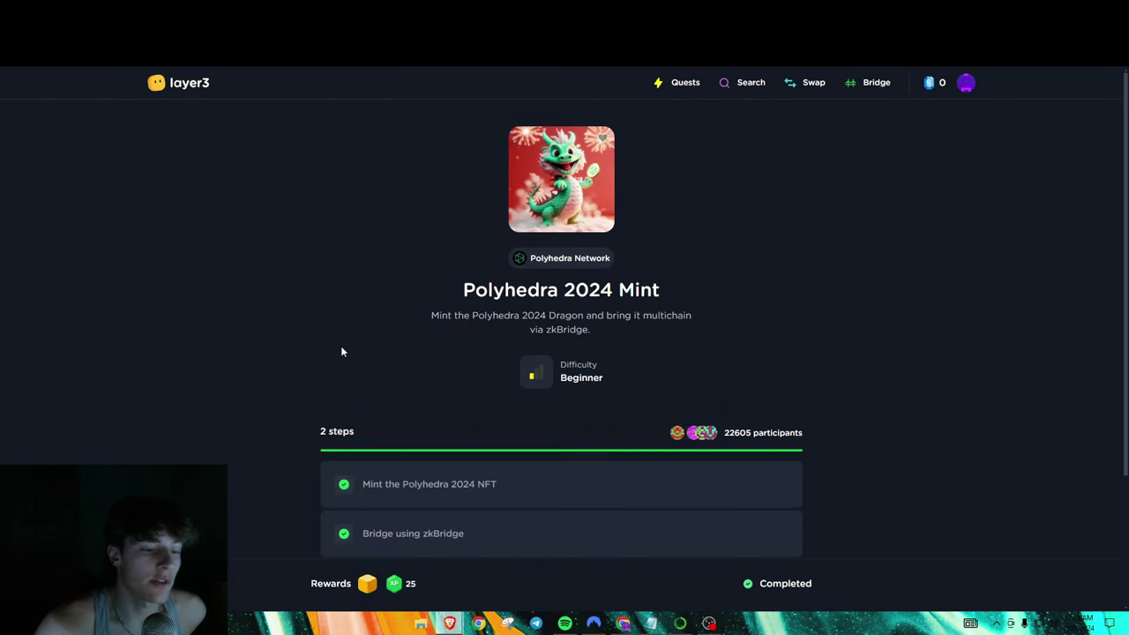
pyautogui.scroll(-2, 338, 350)
pyautogui.scroll(2, 353, 327)
pyautogui.scroll(-3, 311, 315)
pyautogui.click(438, 323)
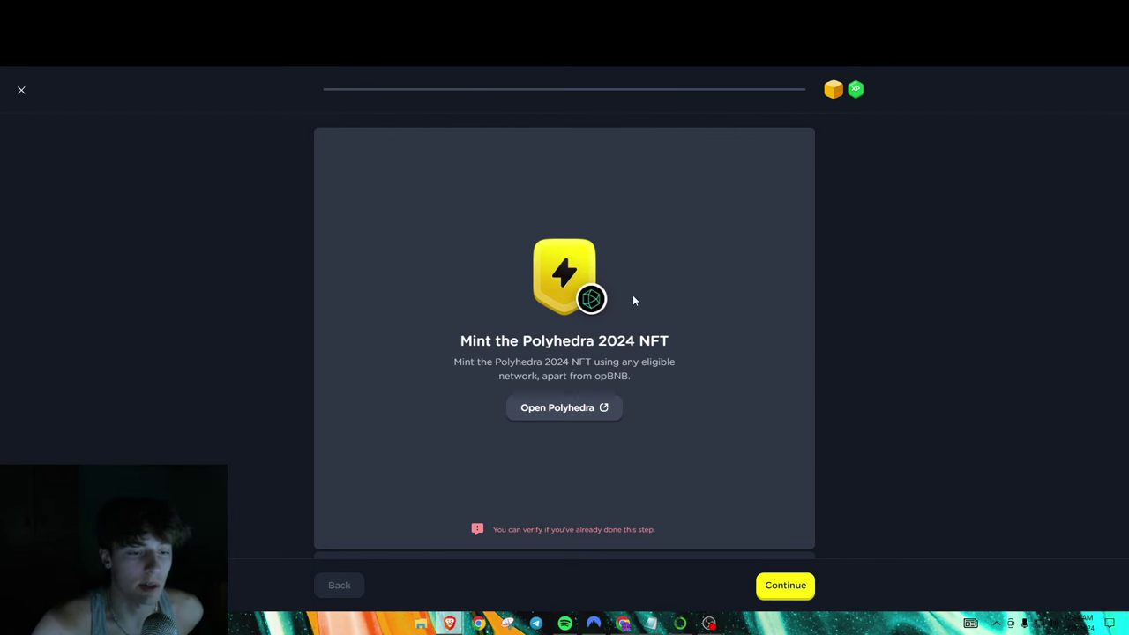
pyautogui.scroll(-1, 622, 311)
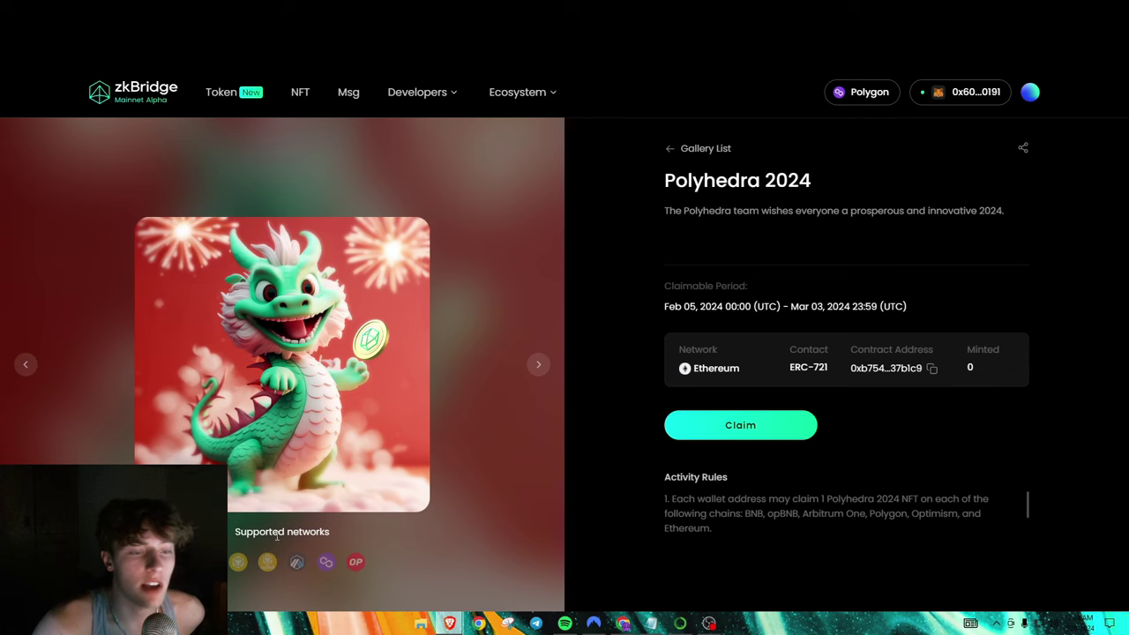
# - Inspect the Polyhedra 2024 NFT contracts on Optimism, opBNB and Ethereum, ending on Ethereum
pyautogui.moveTo(339, 574)
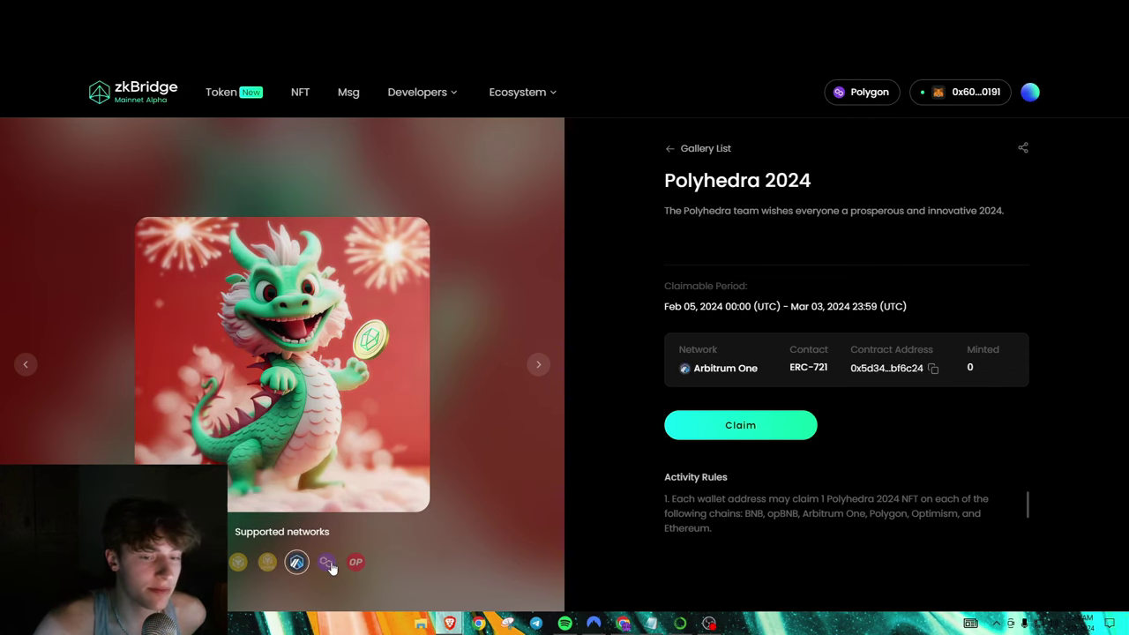
pyautogui.click(356, 562)
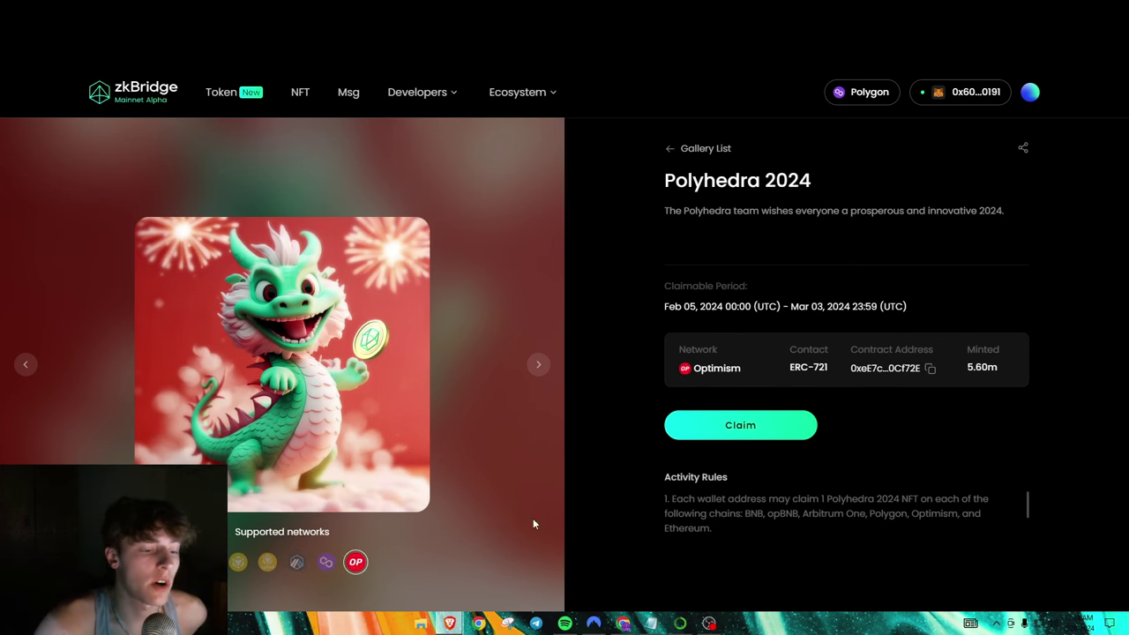
pyautogui.click(268, 562)
pyautogui.click(238, 565)
pyautogui.click(267, 562)
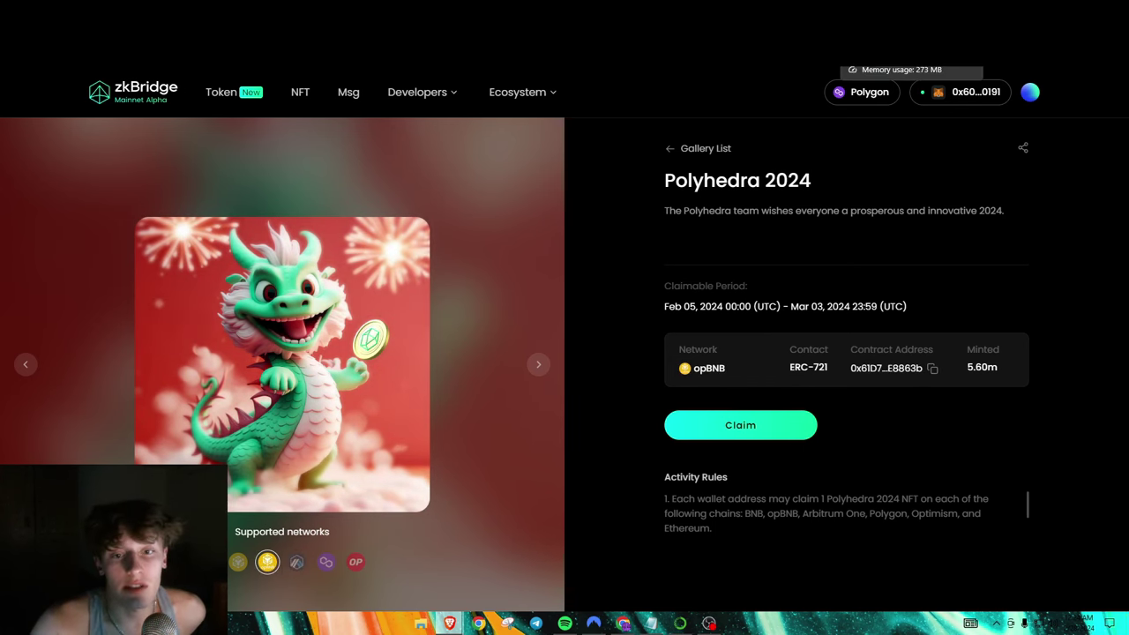
pyautogui.click(209, 562)
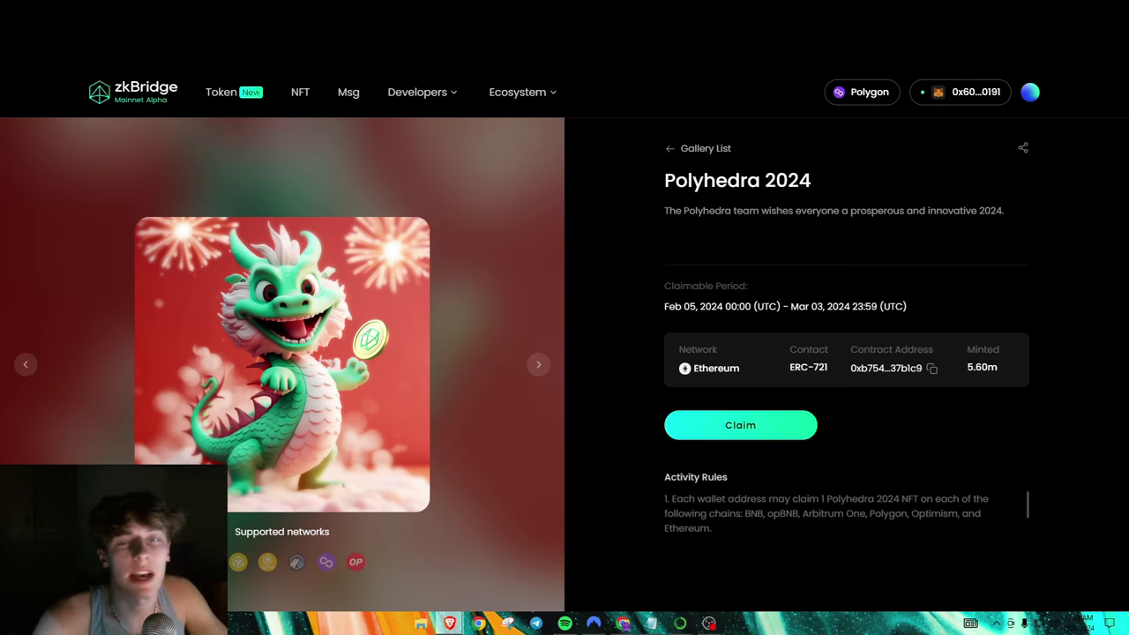
# - Complete the Polyhedra 2024 Mint quest's mint and bridge steps, then go back to the quest list
pyautogui.hotkey('ctrl', 'w')
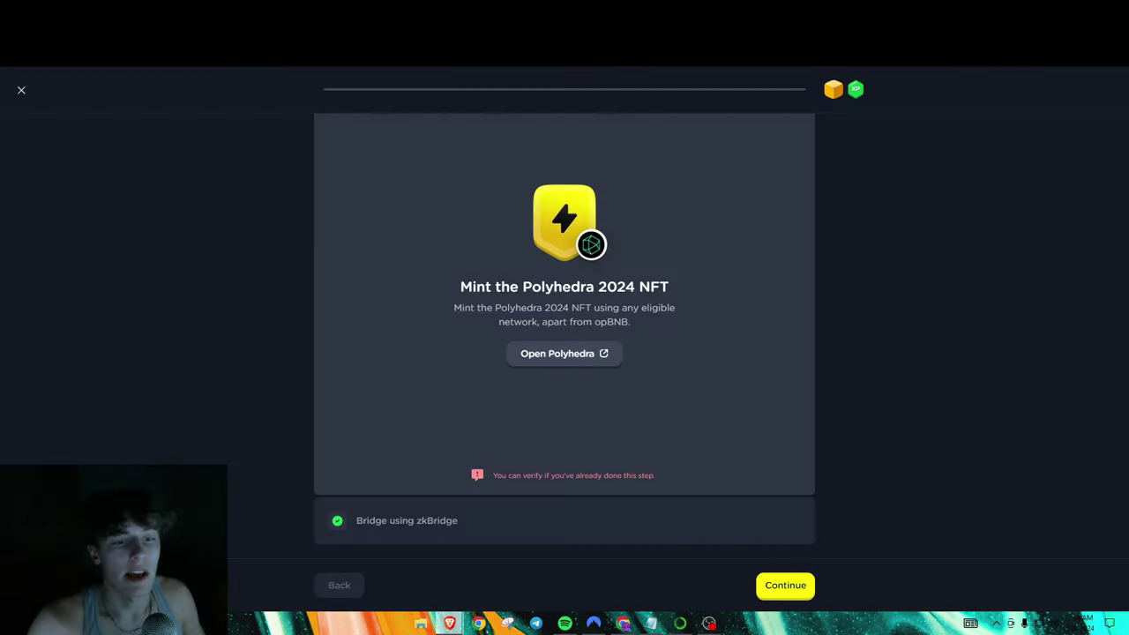
pyautogui.click(766, 591)
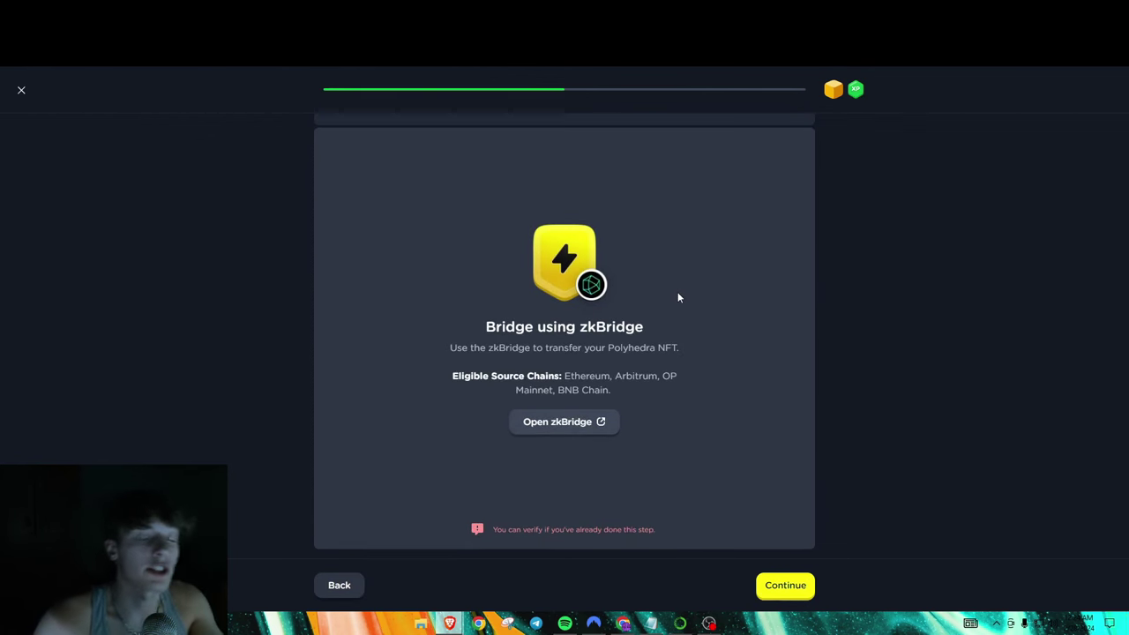
pyautogui.hotkey('ctrl', 'Tab')
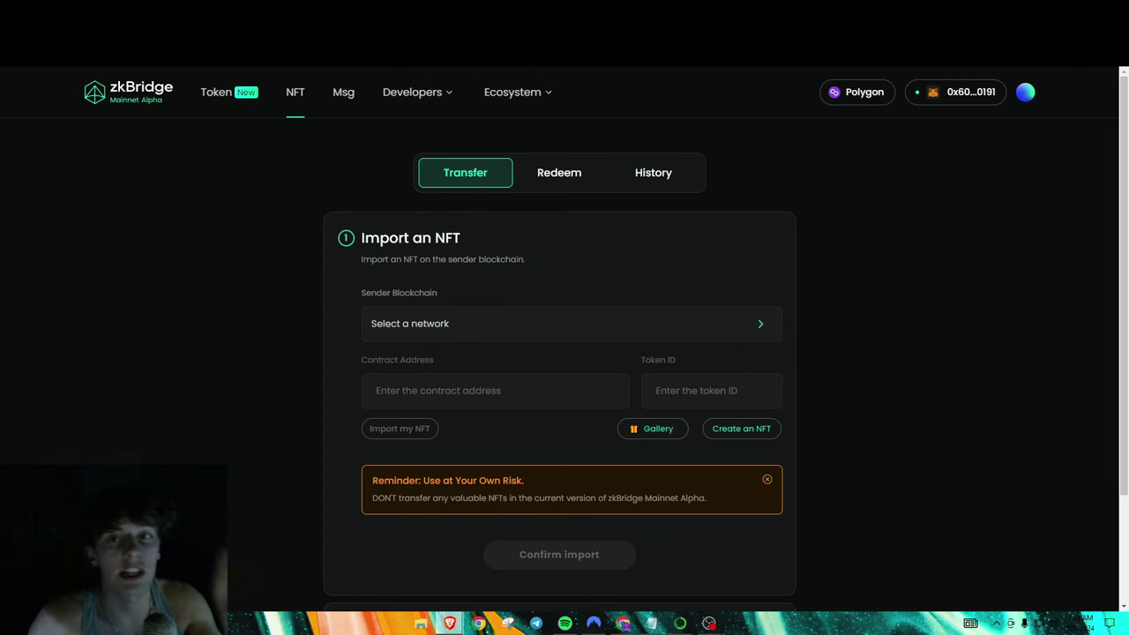
pyautogui.hotkey('ctrl', 'shift', 'Tab')
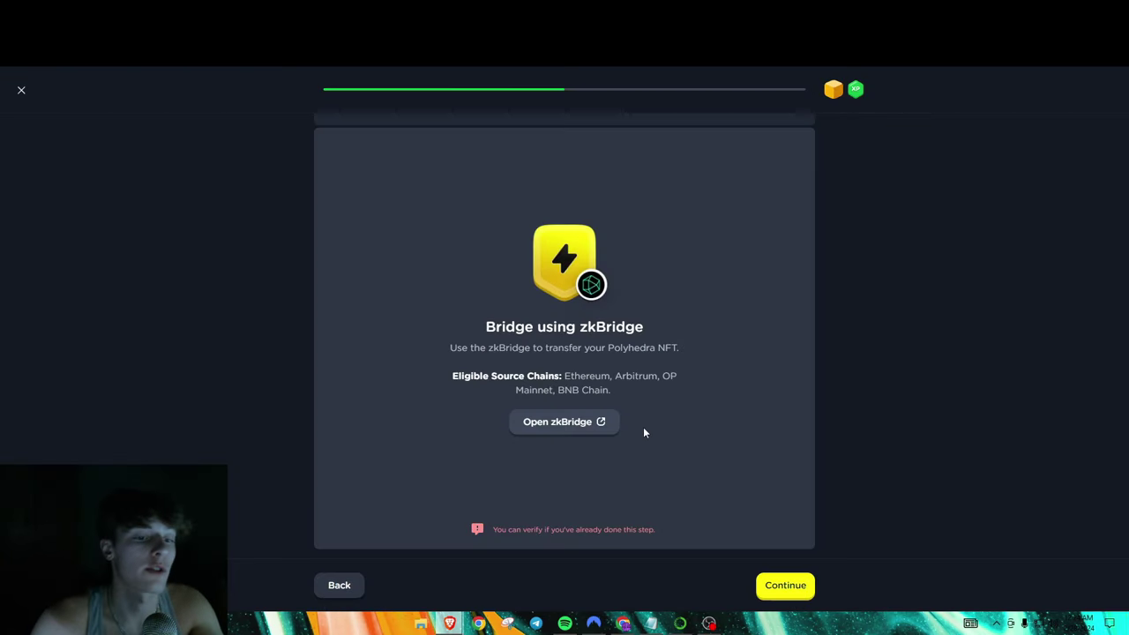
pyautogui.click(766, 587)
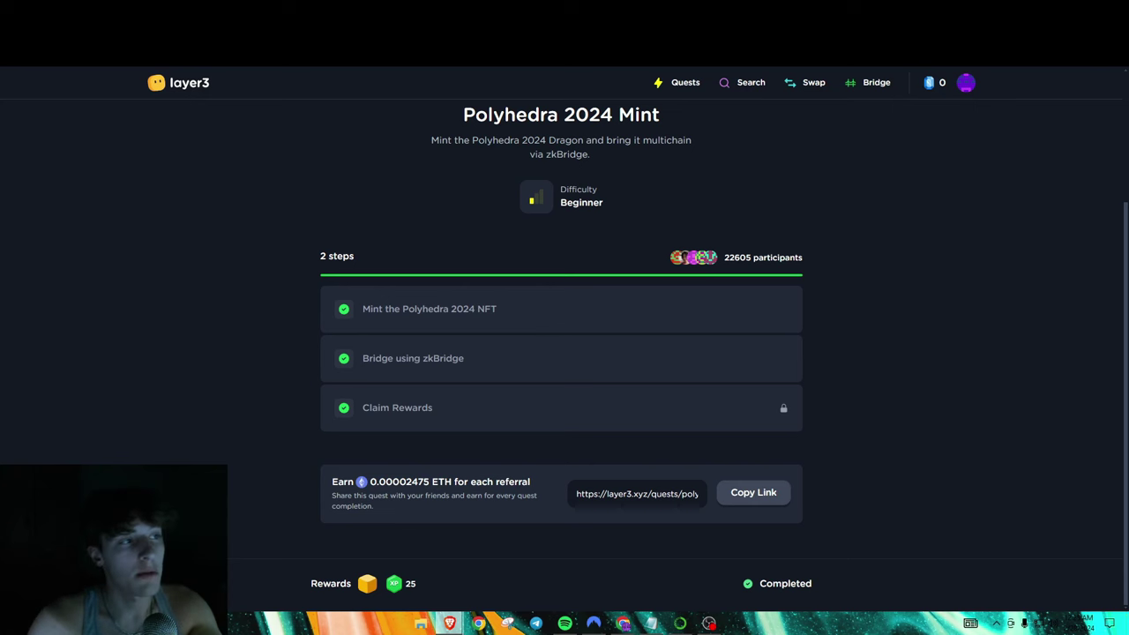
pyautogui.hotkey('alt', 'Left')
pyautogui.scroll(-1, 223, 296)
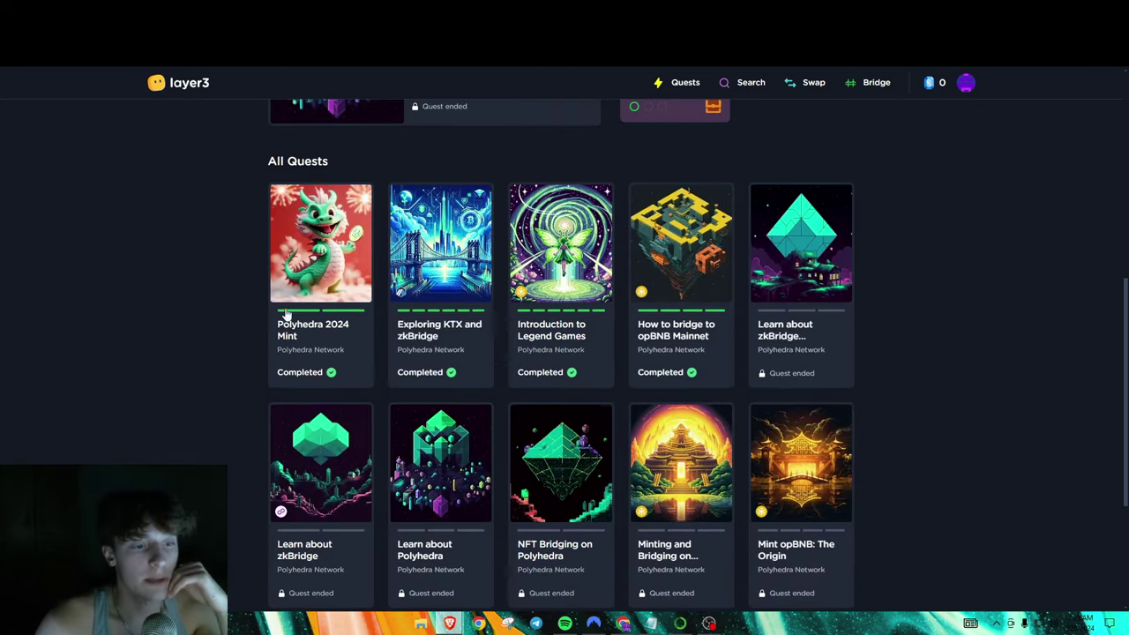
# - Open the Exploring KTX and zkBridge quest and continue past the DeBank and X follow steps
pyautogui.click(436, 332)
pyautogui.scroll(-1, 391, 324)
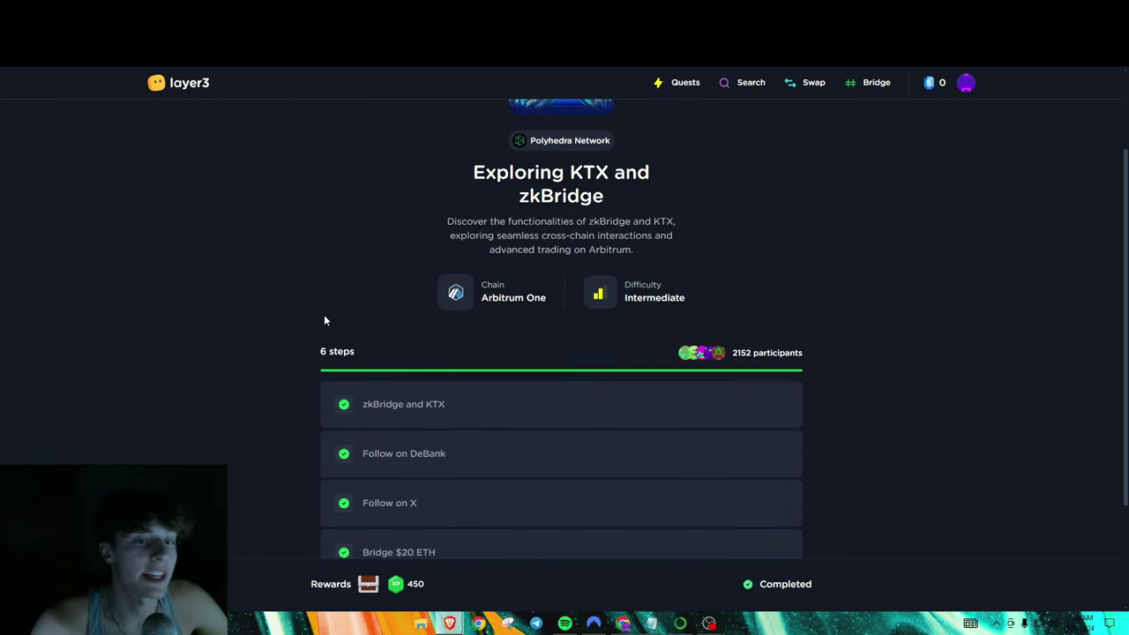
pyautogui.scroll(-2, 255, 305)
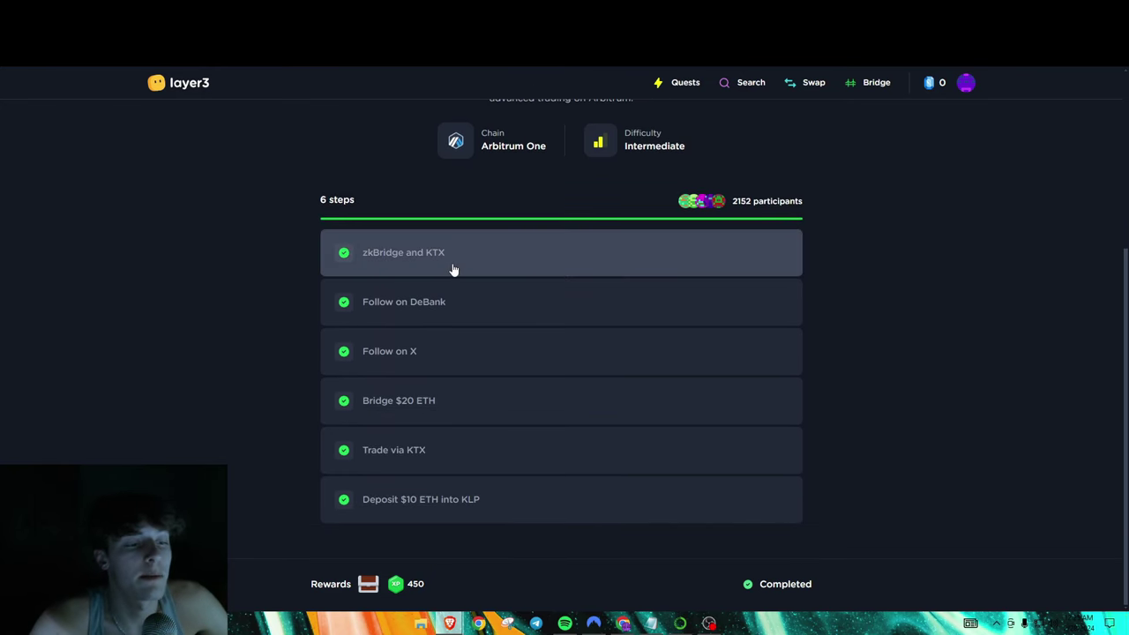
pyautogui.click(454, 270)
pyautogui.click(755, 587)
pyautogui.click(756, 588)
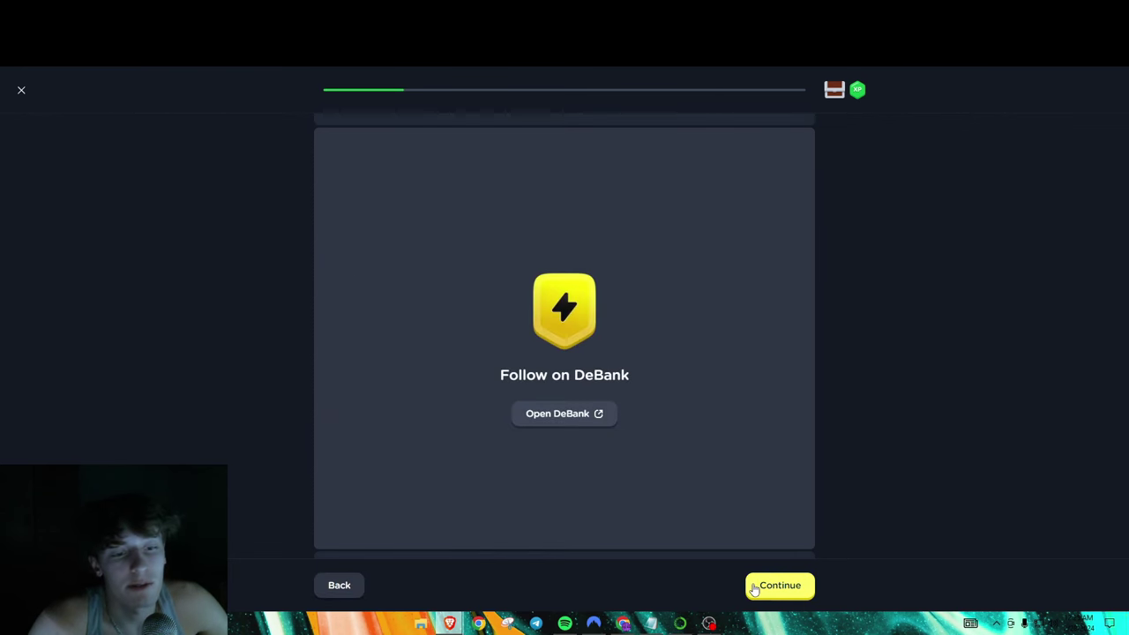
pyautogui.click(756, 589)
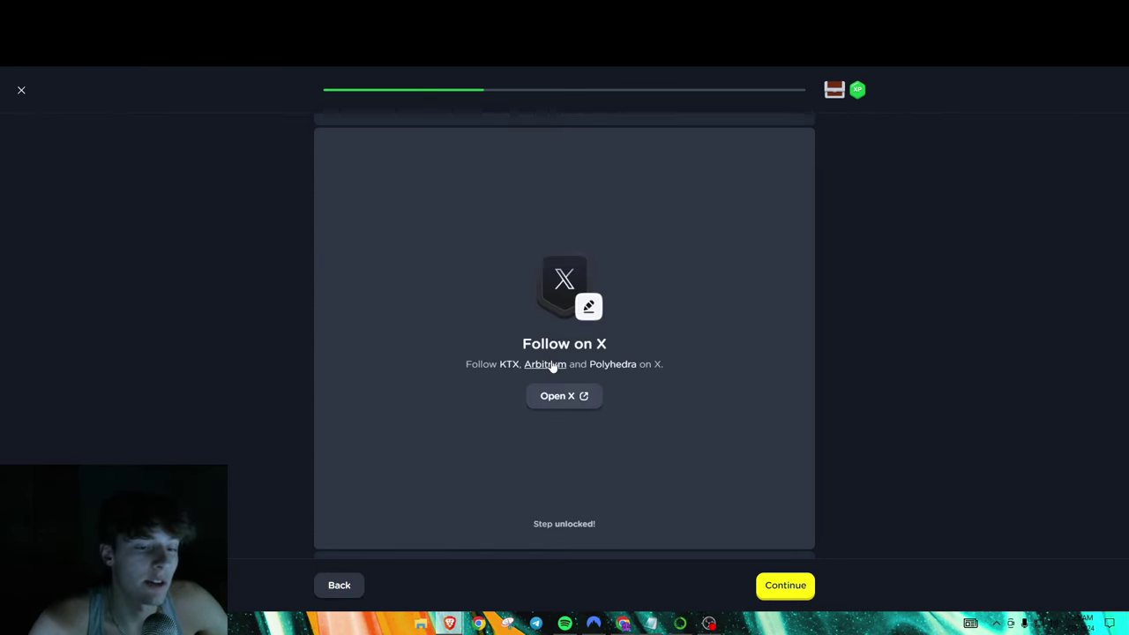
pyautogui.click(771, 585)
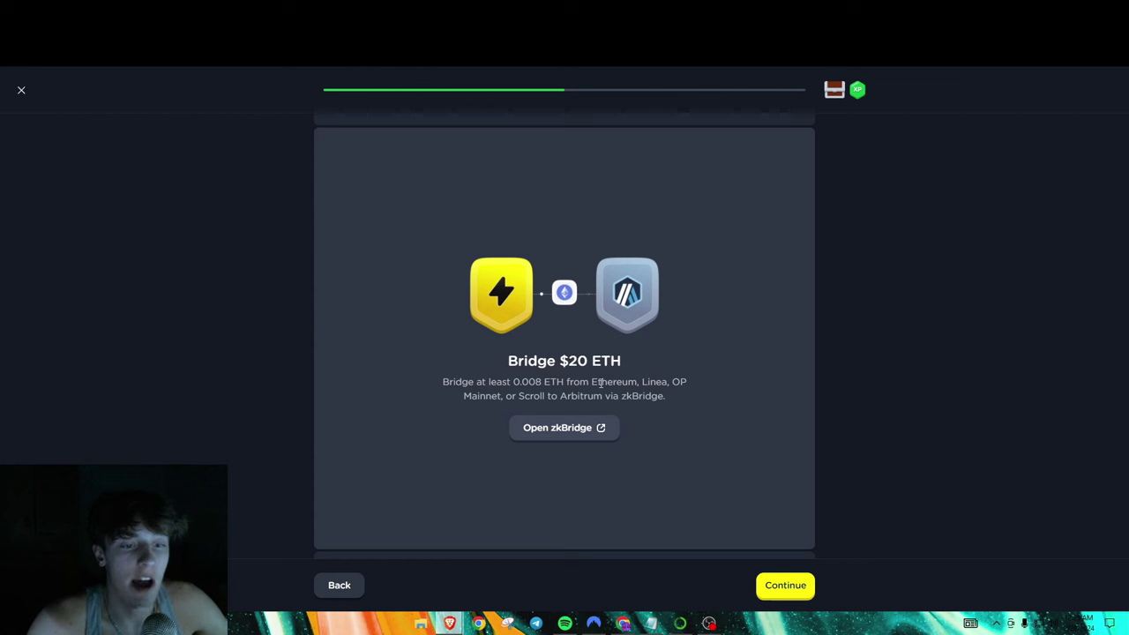
# - Highlight the eligible source chains in the Bridge $20 ETH task description
pyautogui.moveTo(597, 382); pyautogui.dragTo(649, 398)
pyautogui.click(652, 399)
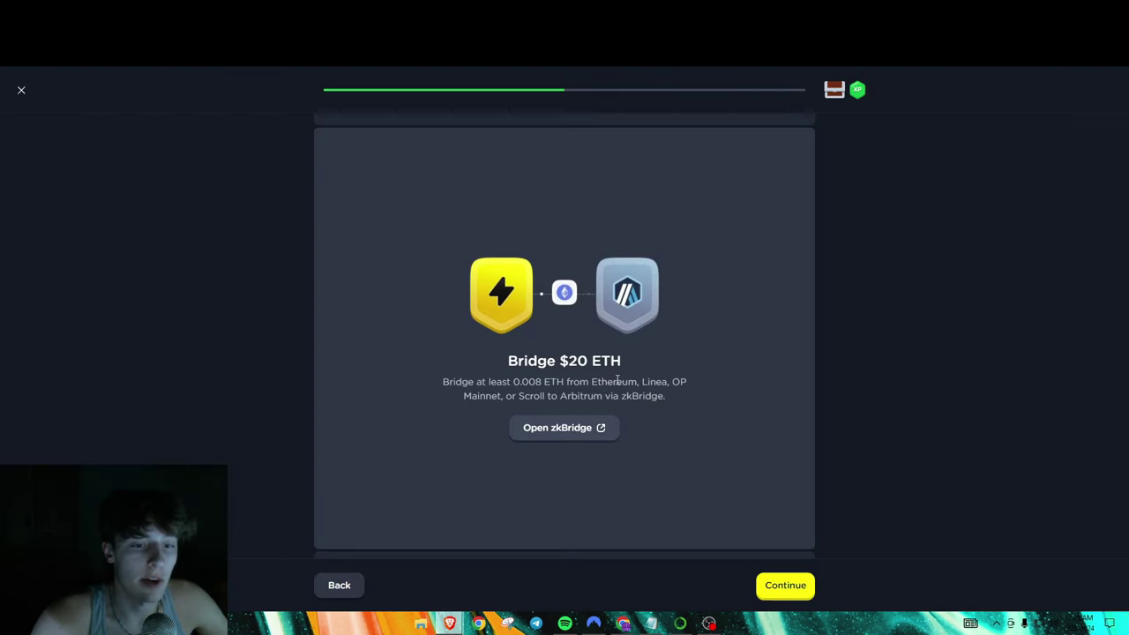
pyautogui.moveTo(597, 381); pyautogui.dragTo(632, 383)
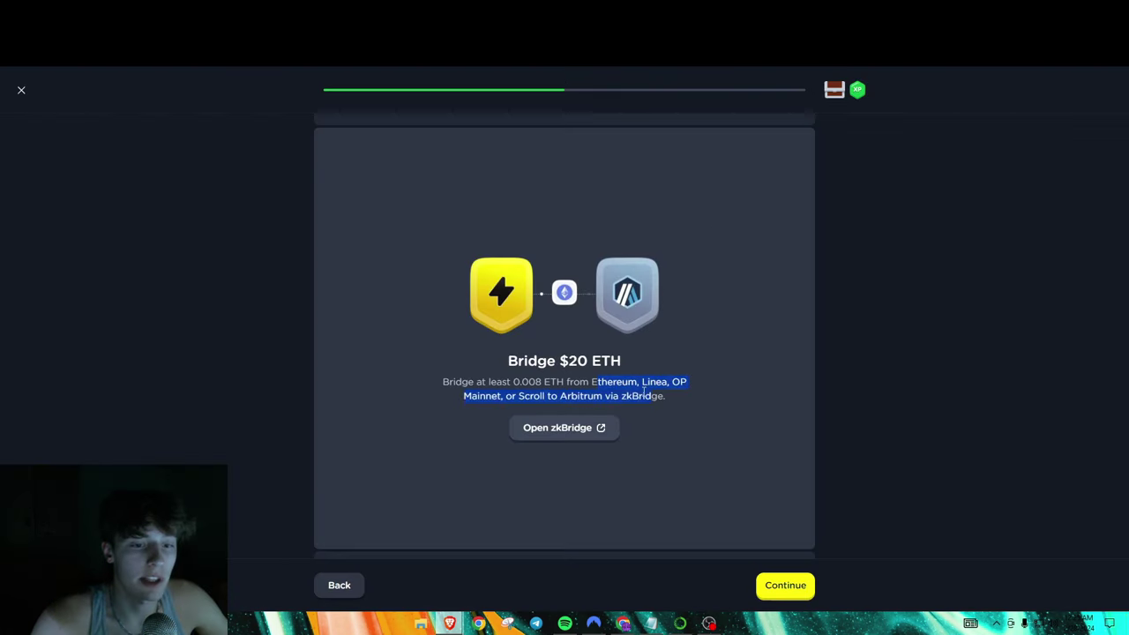
pyautogui.moveTo(634, 391); pyautogui.dragTo(572, 397)
pyautogui.click(583, 399)
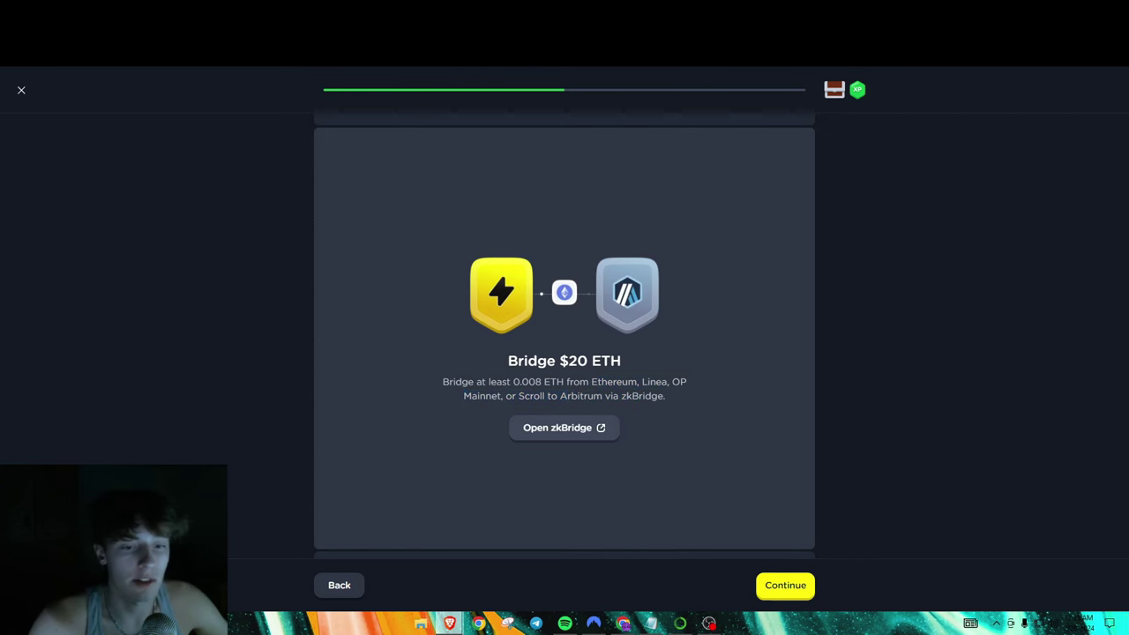
# - On zkBridge's Token page, set the sender chain to Optimism and the receiver to Arbitrum One
pyautogui.hotkey('ctrl', 'Tab')
pyautogui.hotkey('ctrl', 'Tab')
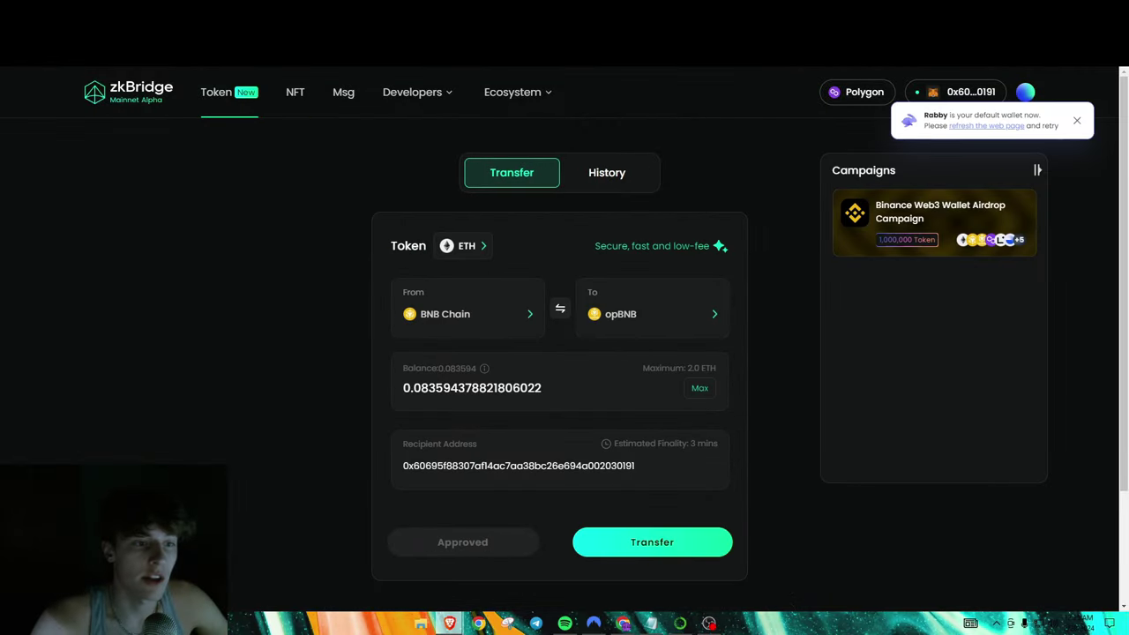
pyautogui.click(491, 321)
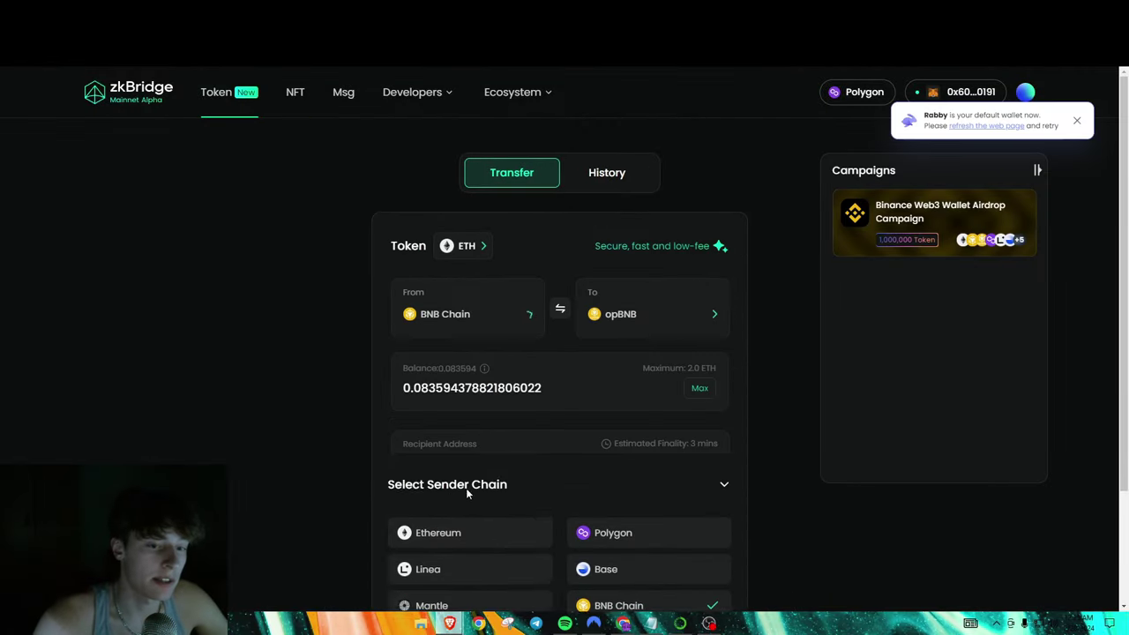
pyautogui.click(459, 505)
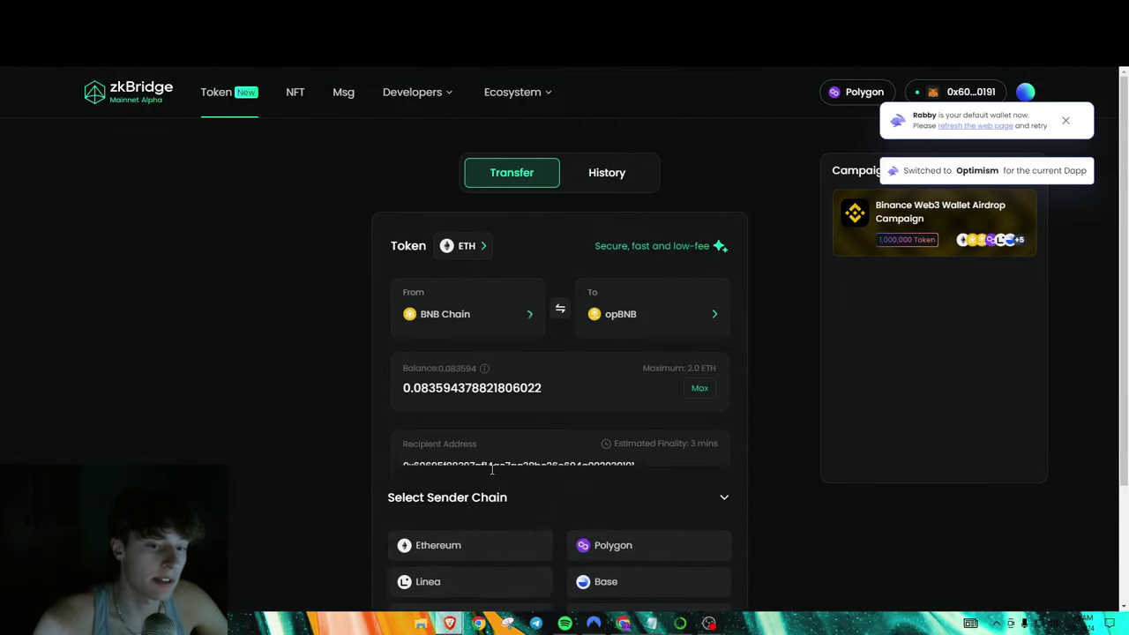
pyautogui.click(676, 320)
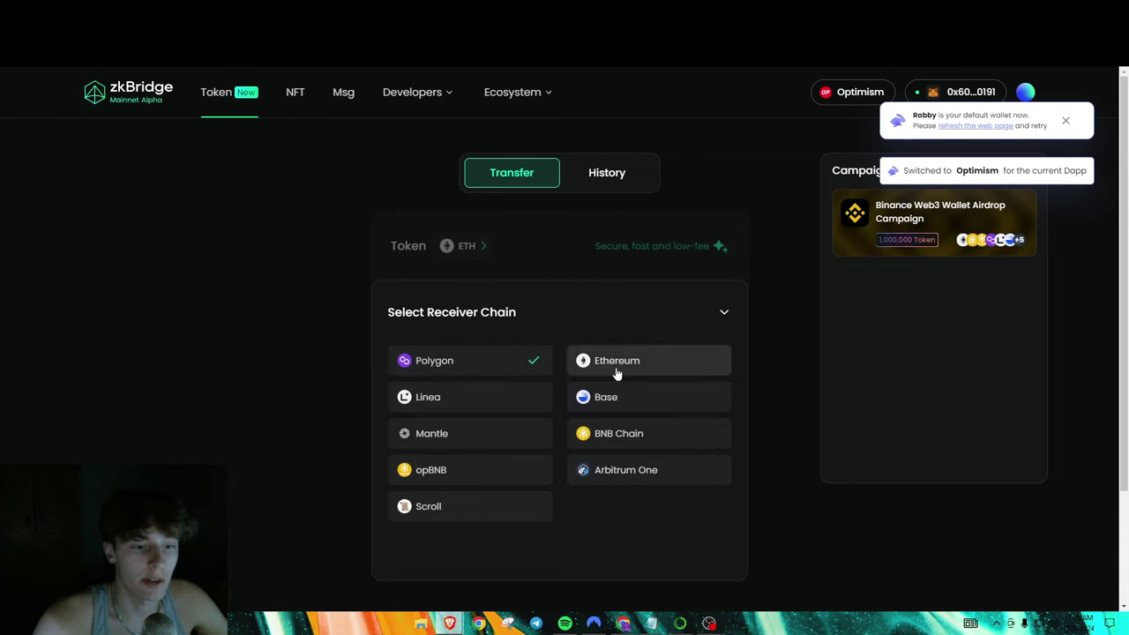
pyautogui.click(622, 477)
# - Paste the full balance into the transfer amount, then delete it again
pyautogui.click(446, 388)
pyautogui.write('0')
pyautogui.hotkey('ctrl', 'v')
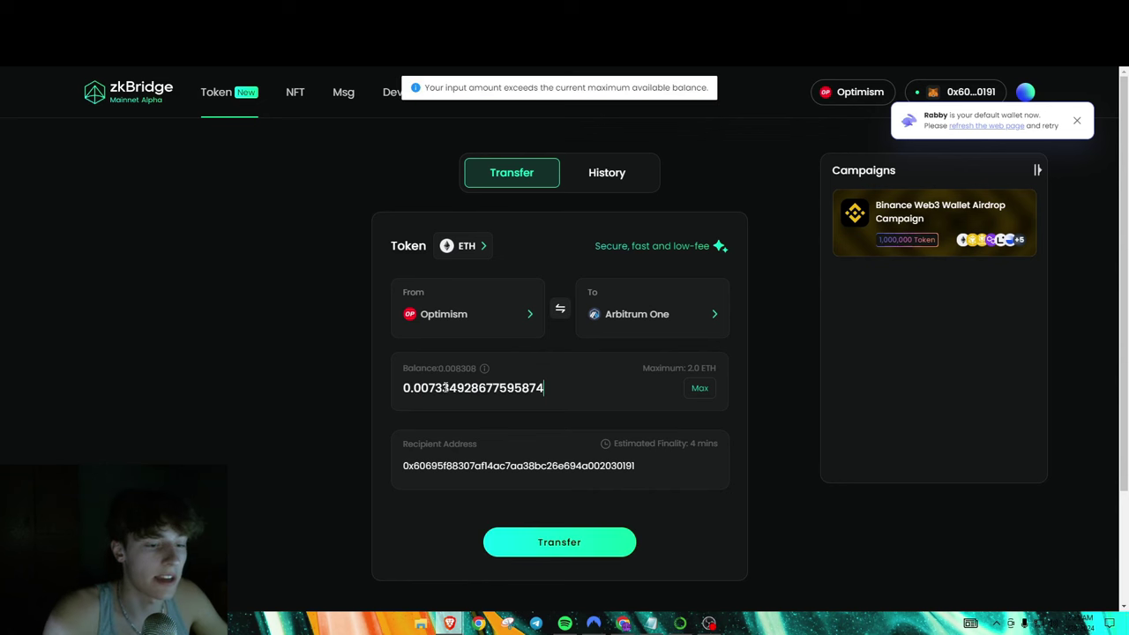
pyautogui.moveTo(544, 389); pyautogui.dragTo(403, 388)
pyautogui.press('BackSpace')
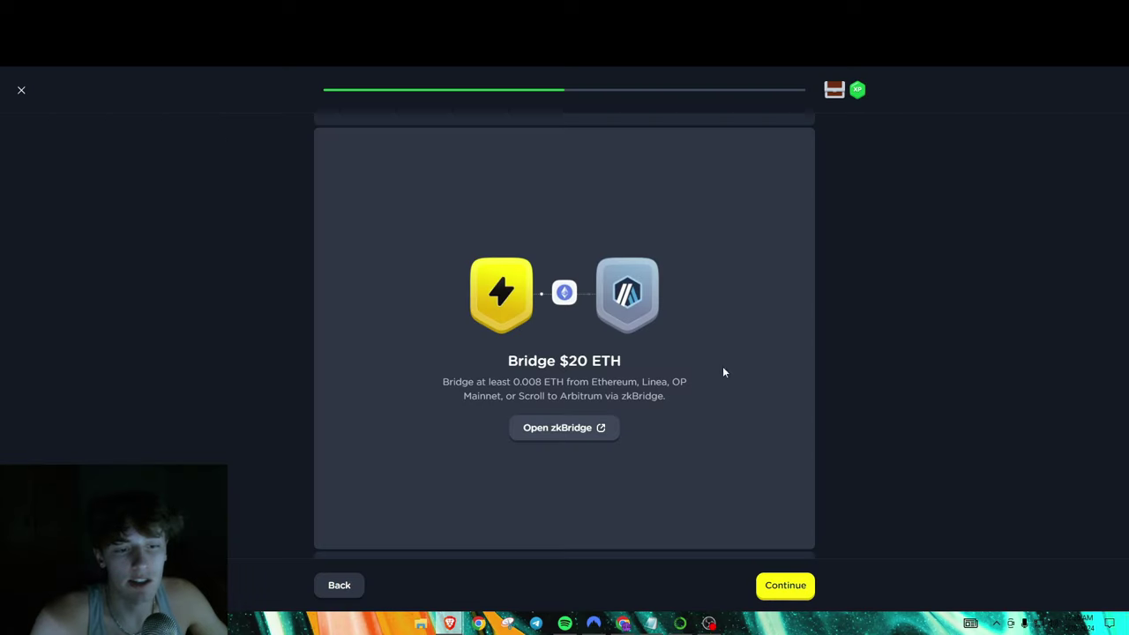
# - Continue past the Bridge $20 ETH task and review the Trade via KTX requirements
pyautogui.scroll(-2, 708, 381)
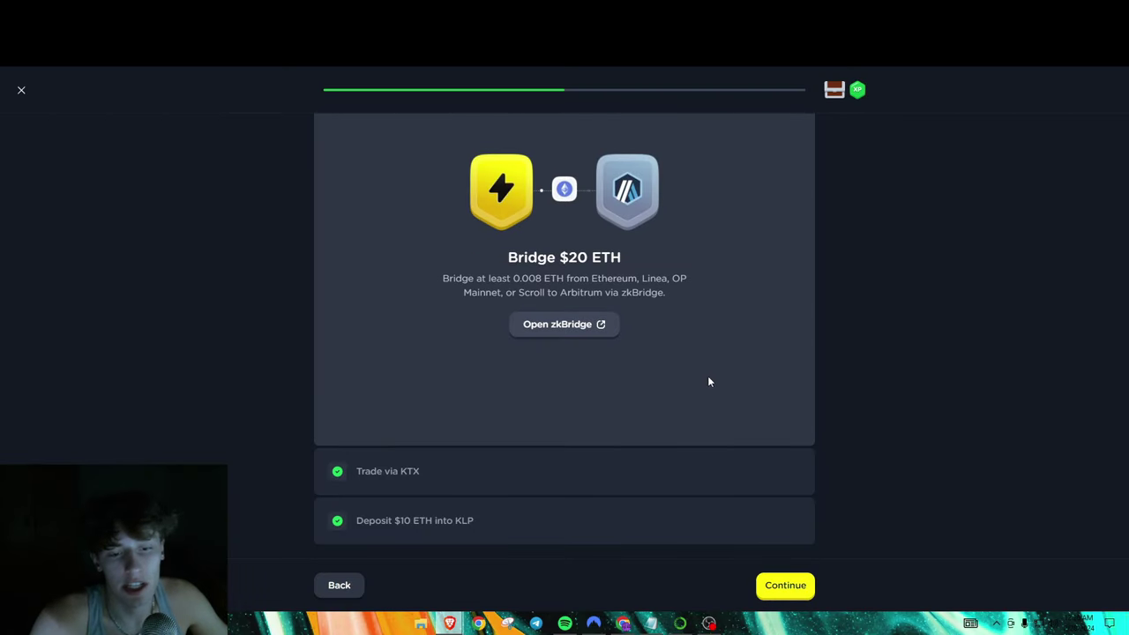
pyautogui.click(805, 585)
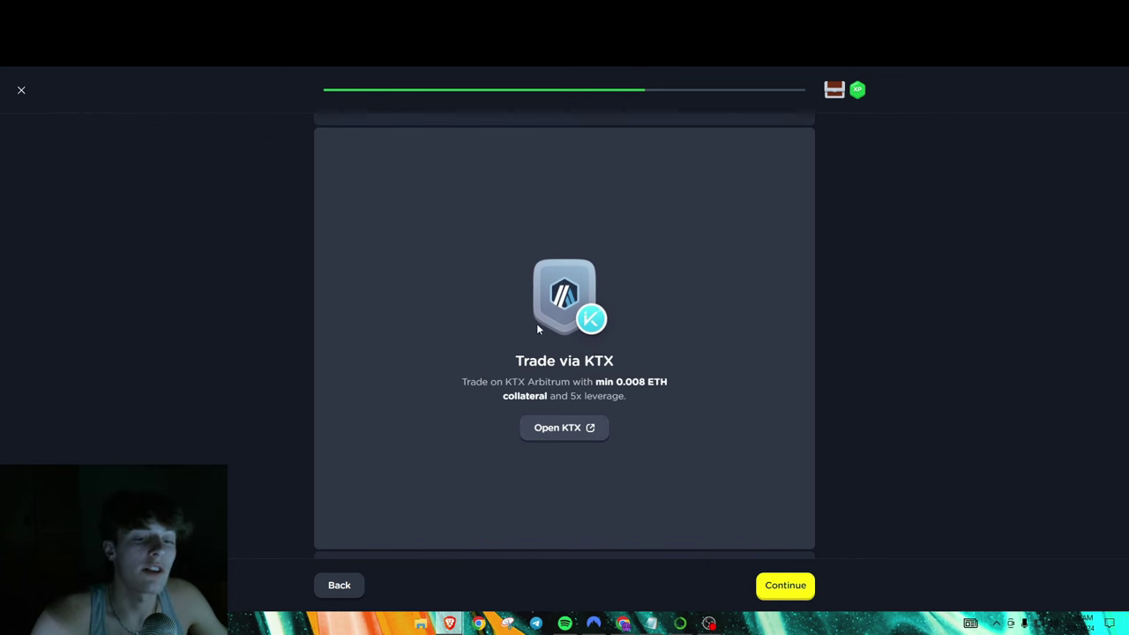
pyautogui.scroll(2, 538, 351)
pyautogui.scroll(-3, 552, 358)
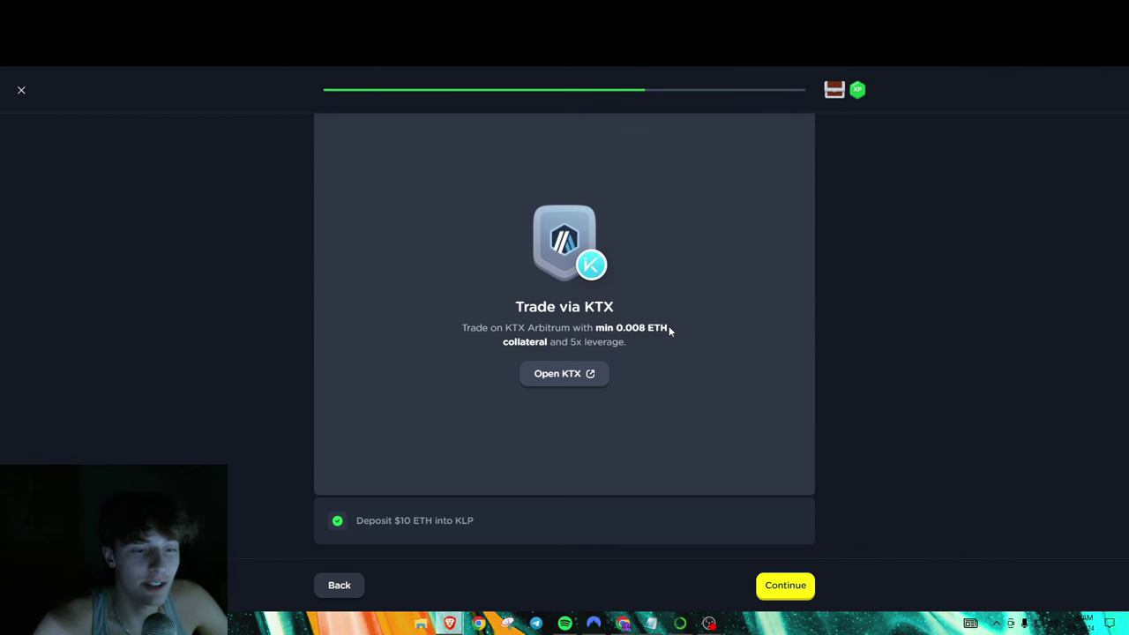
pyautogui.moveTo(463, 330); pyautogui.dragTo(581, 343)
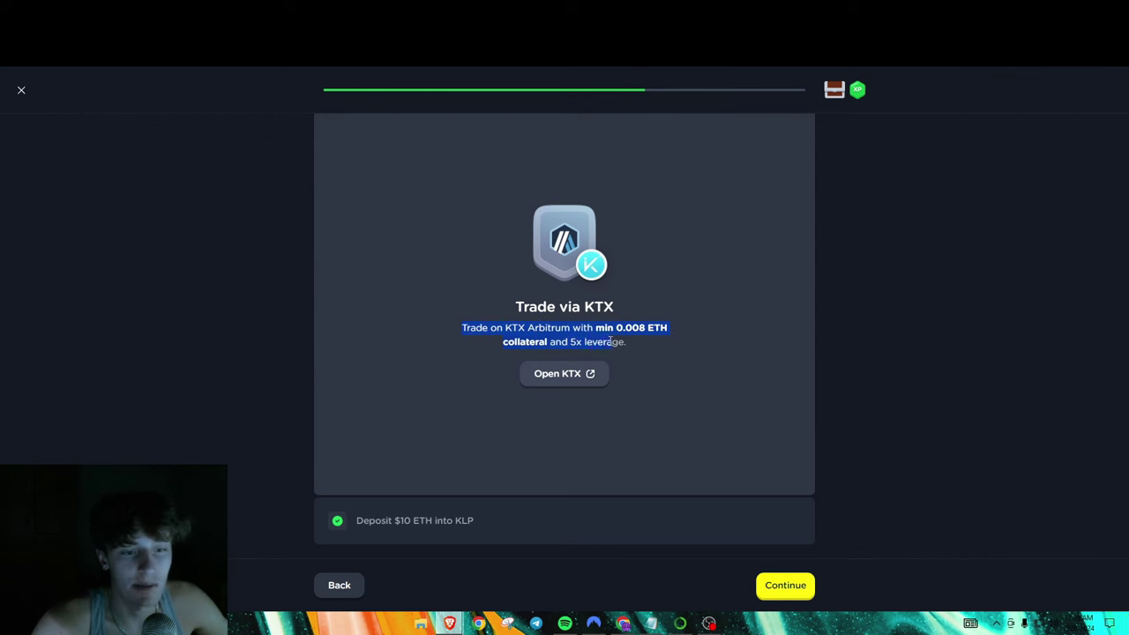
pyautogui.click(615, 332)
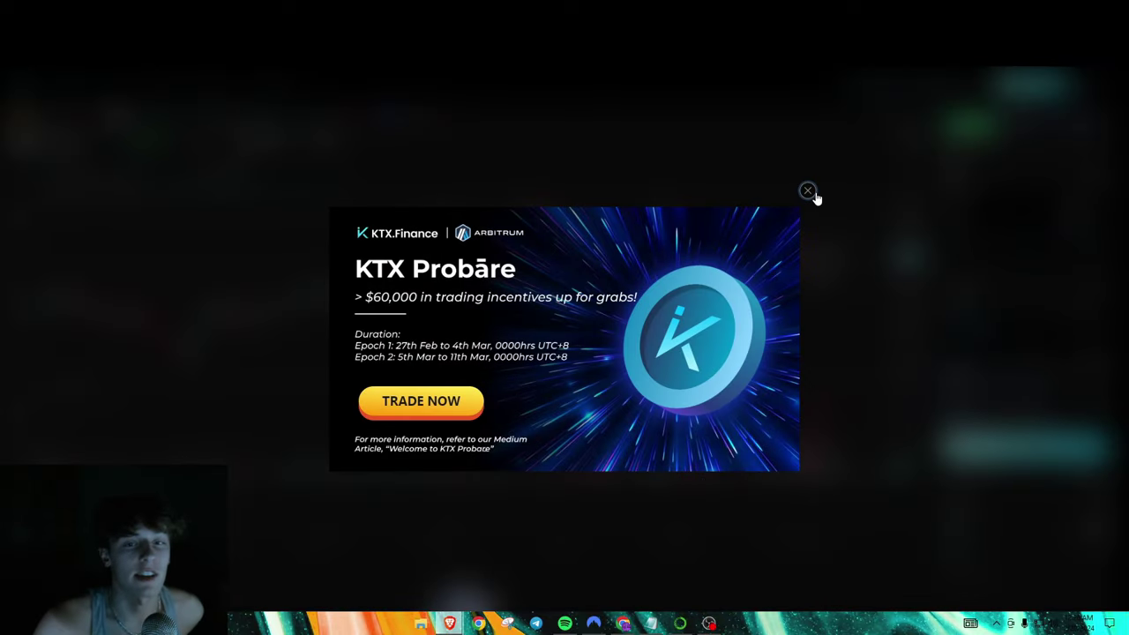
# - Close the KTX Probāre promo and lower the ETH/USD long leverage from 26x to 14x
pyautogui.click(809, 191)
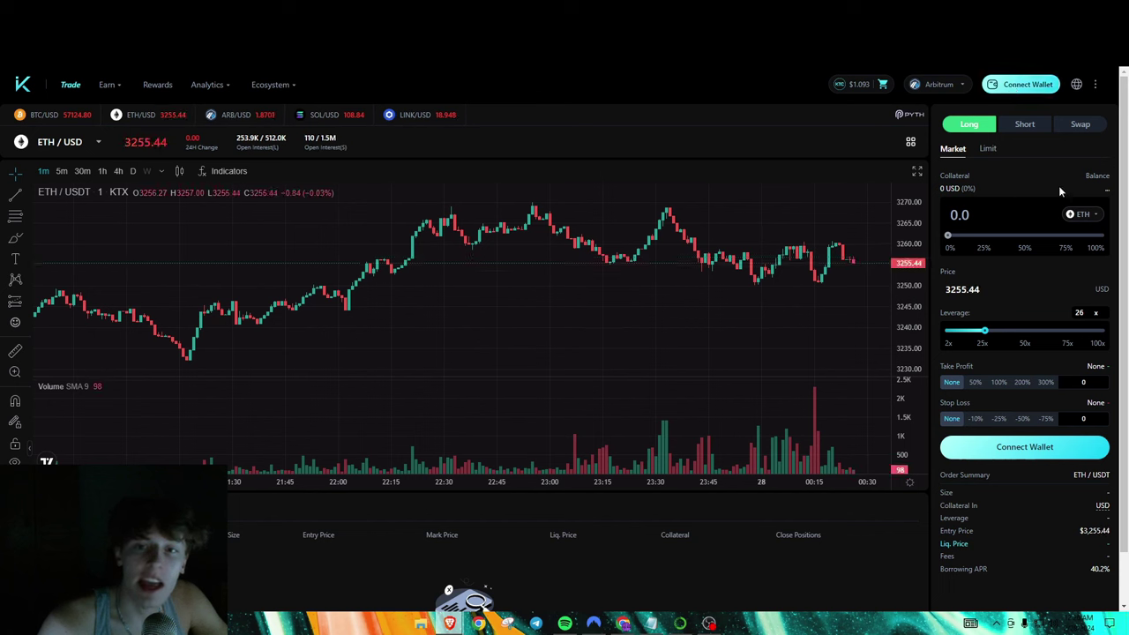
pyautogui.click(950, 235)
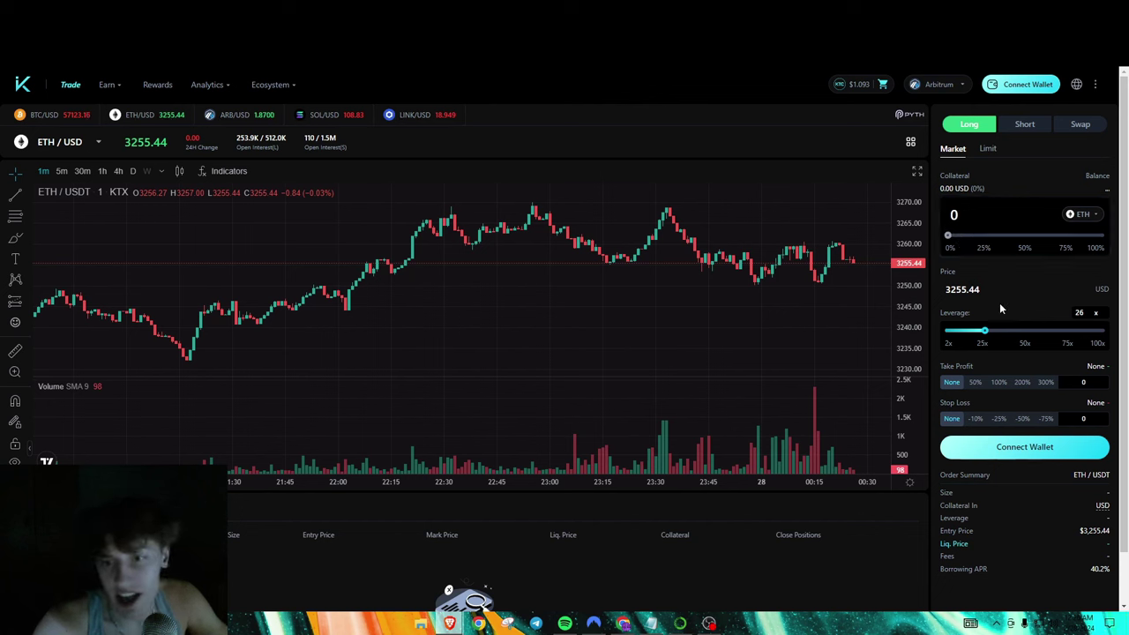
pyautogui.moveTo(985, 331); pyautogui.dragTo(967, 334)
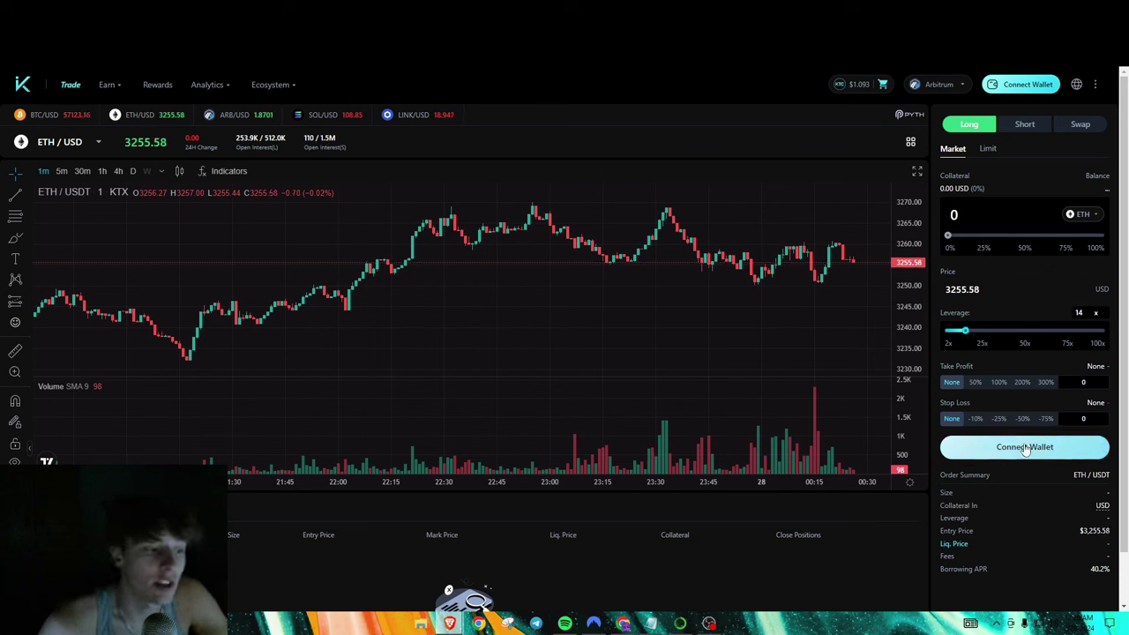
# - Close KTX and advance the Layer3 quest to the Deposit $10 ETH into KLP step
pyautogui.hotkey('ctrl', 'w')
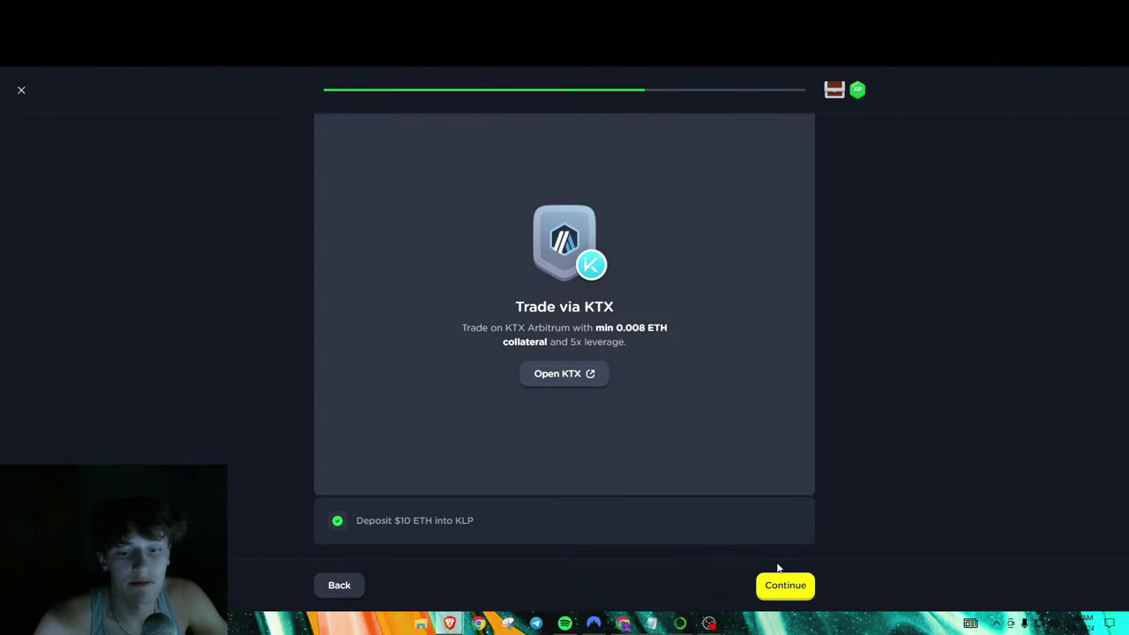
pyautogui.click(526, 529)
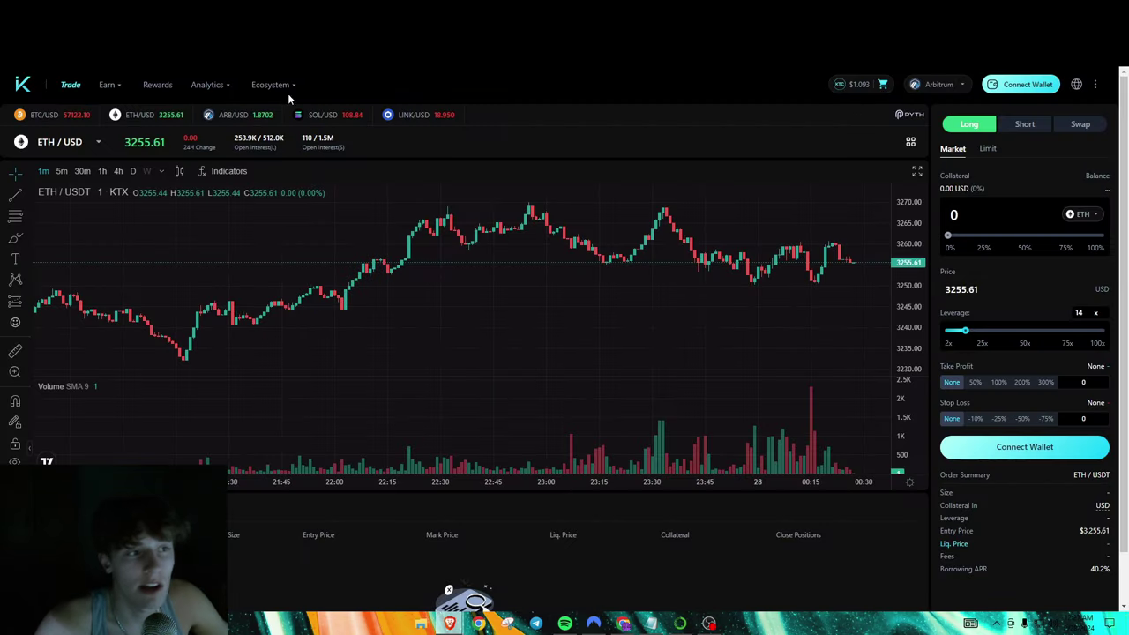
pyautogui.moveTo(111, 85)
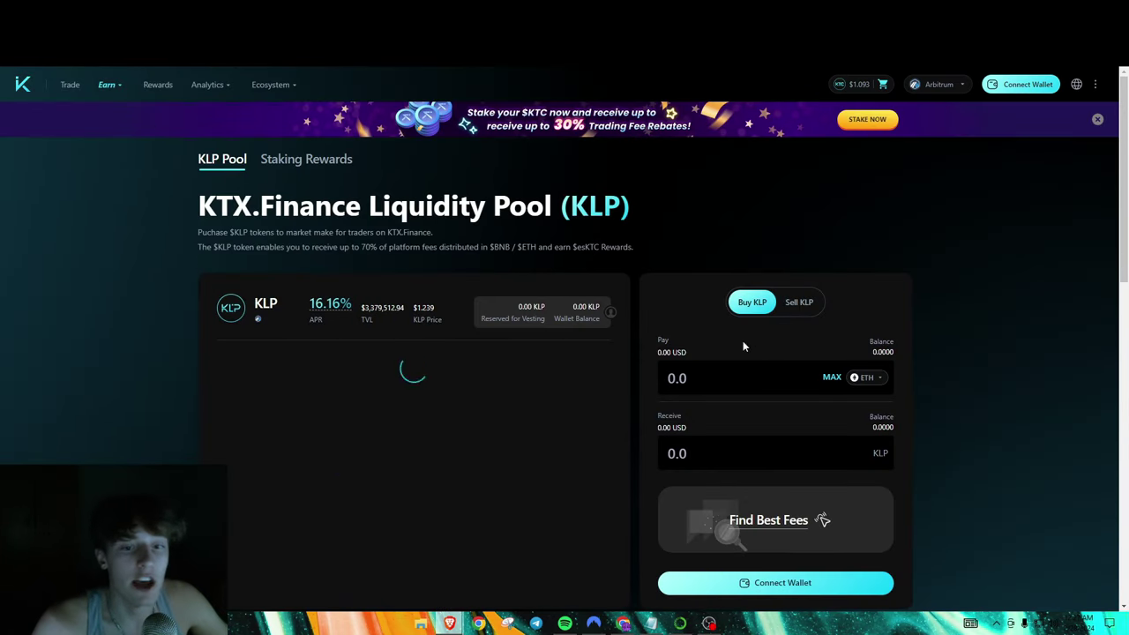
# - Enter 20 ETH in the KLP Pay field to preview the quote, then clear it and close KTX
pyautogui.scroll(-1, 741, 350)
pyautogui.click(713, 322)
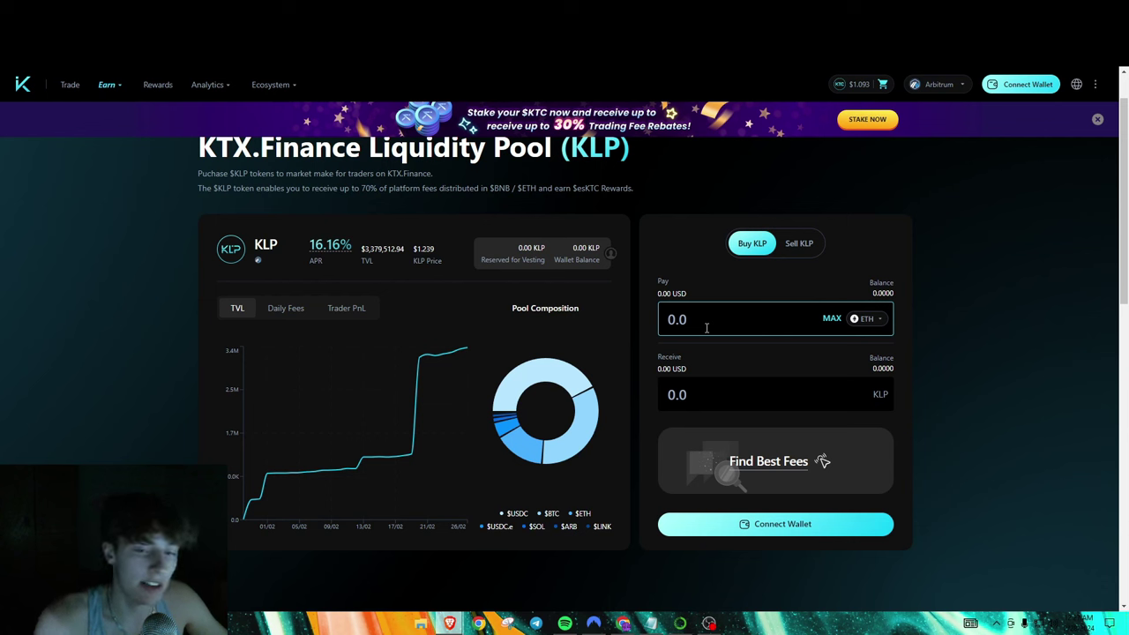
pyautogui.write('20')
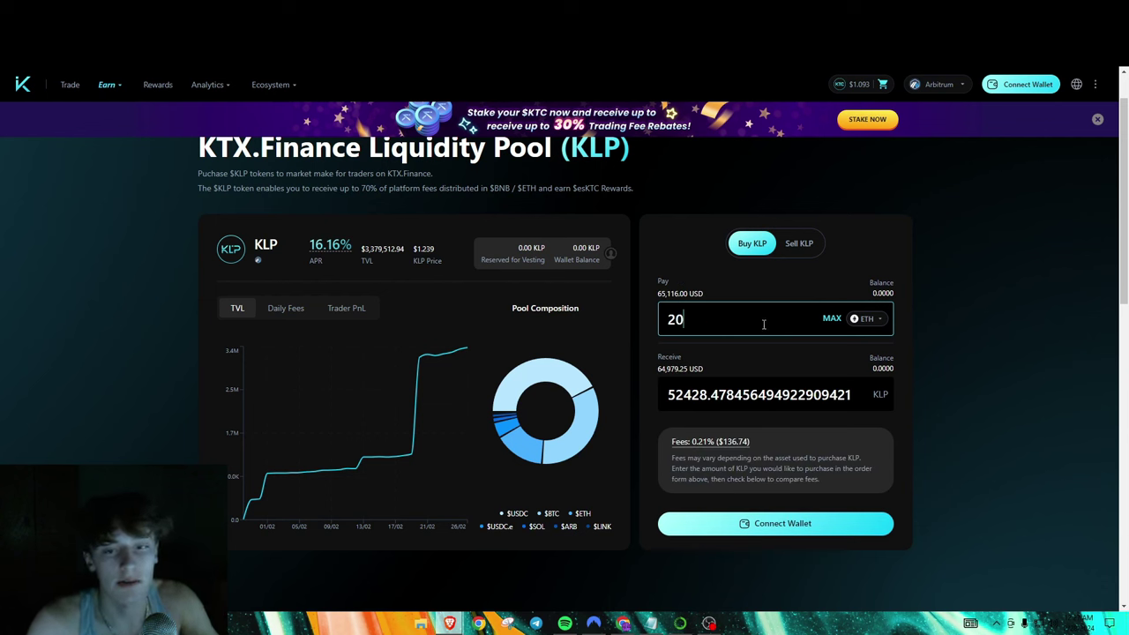
pyautogui.press('BackSpace')
pyautogui.press('BackSpace')
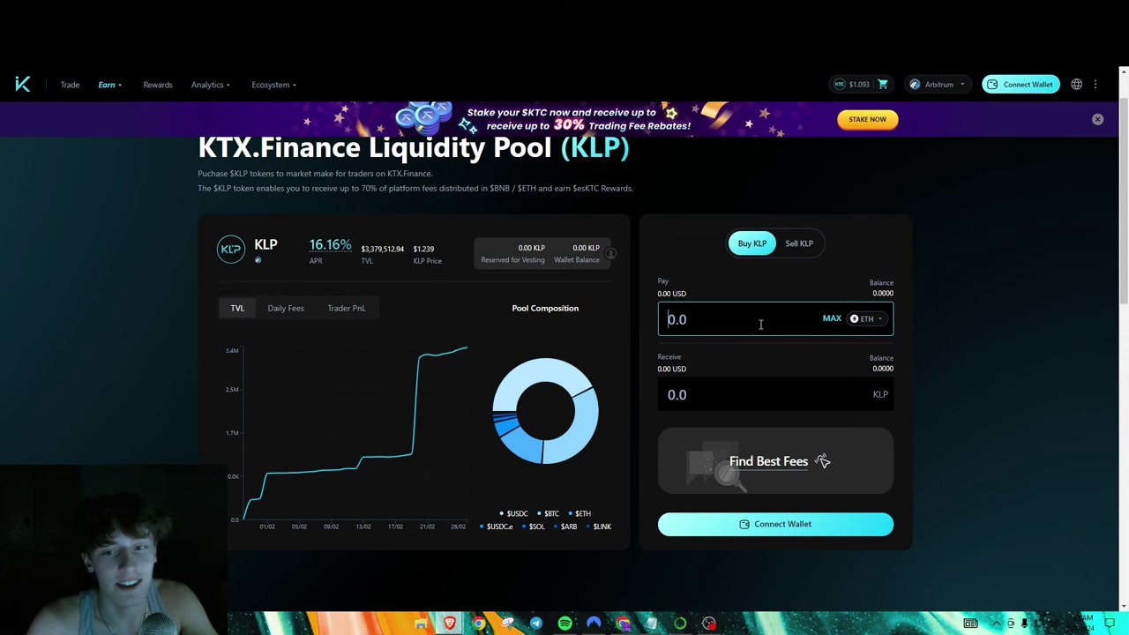
pyautogui.click(862, 394)
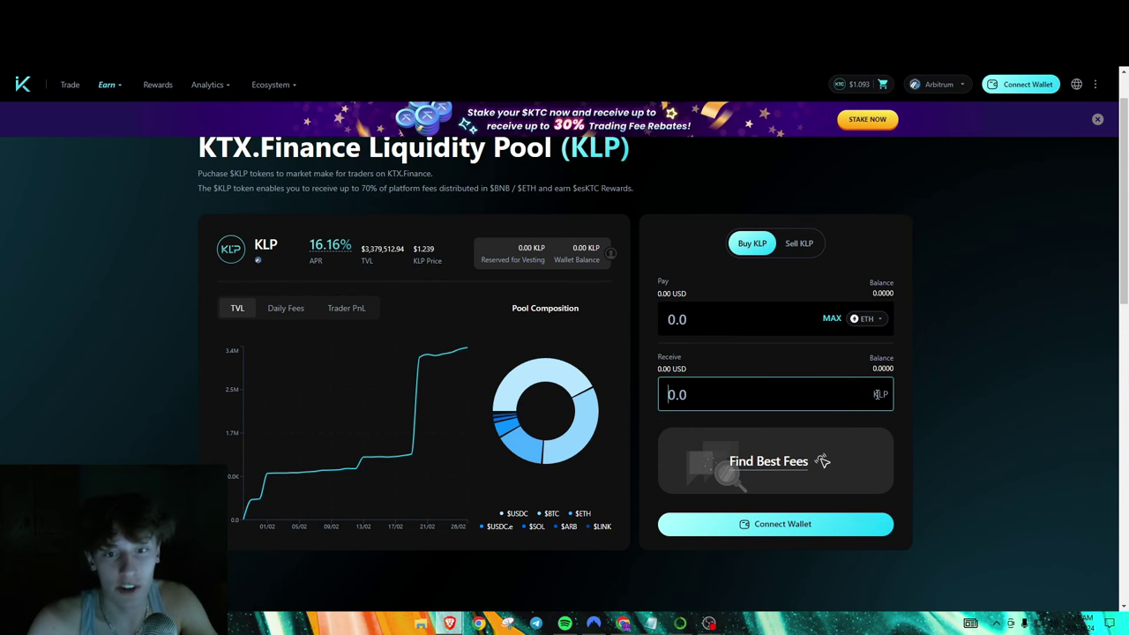
pyautogui.scroll(-1, 870, 432)
pyautogui.scroll(2, 738, 495)
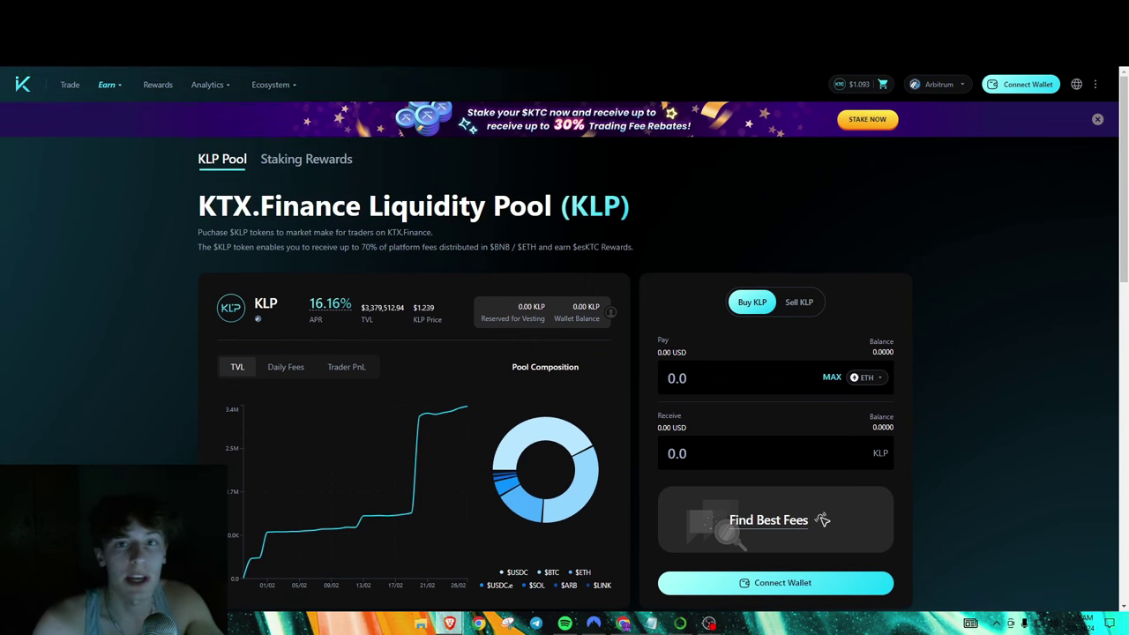
pyautogui.hotkey('ctrl', 'w')
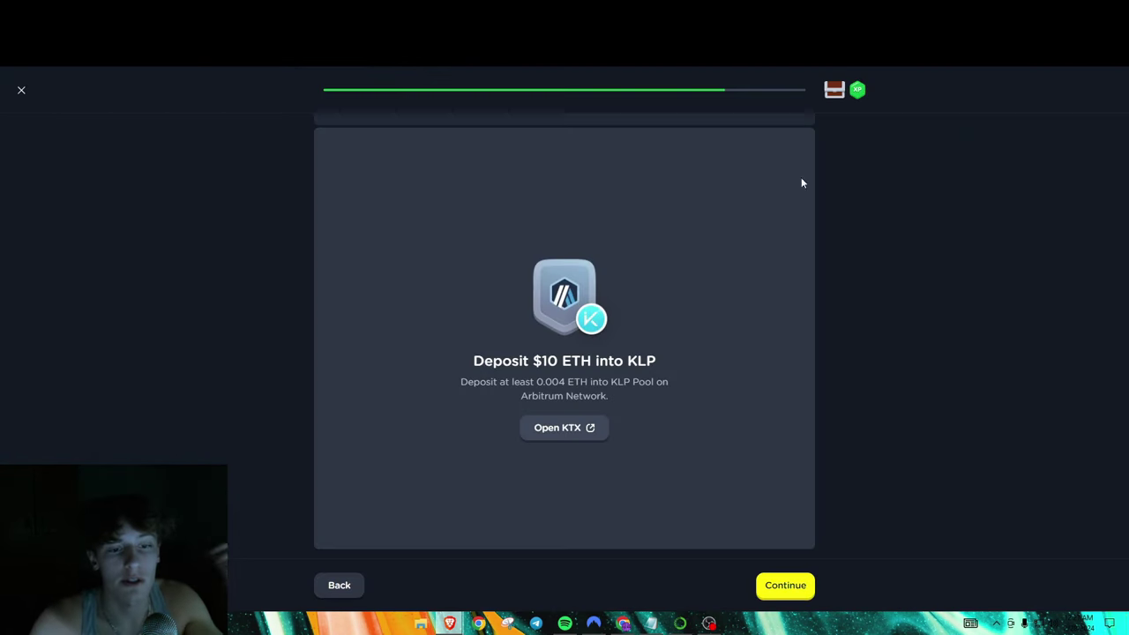
# - Finish the KLP deposit step, then open Introduction to Legend Games and review its six steps
pyautogui.click(769, 586)
pyautogui.scroll(2, 203, 183)
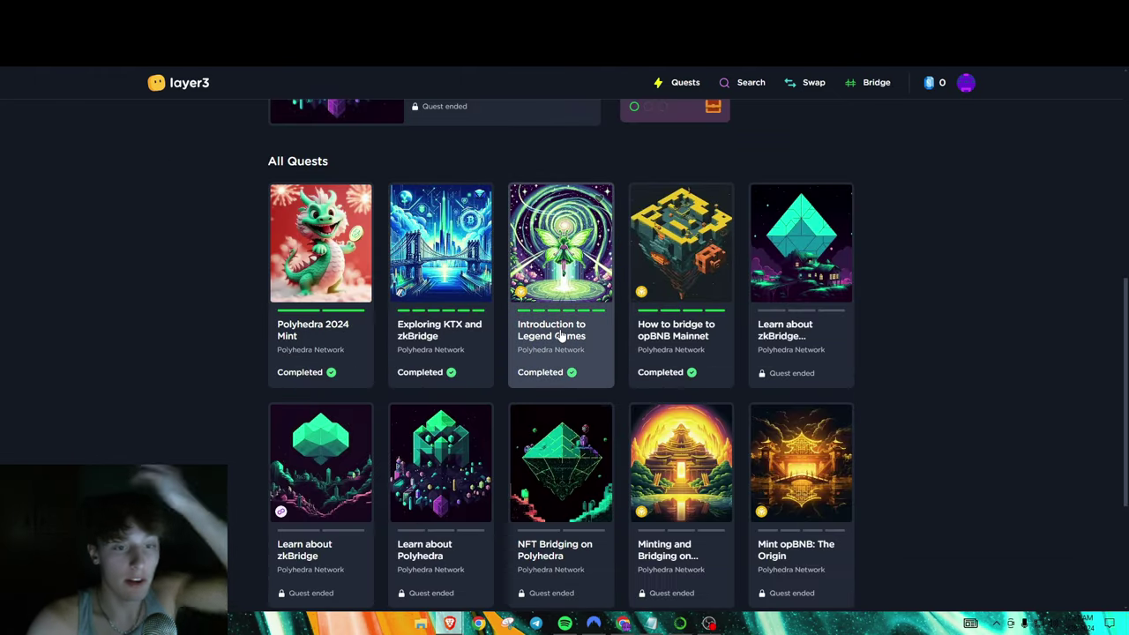
pyautogui.click(561, 335)
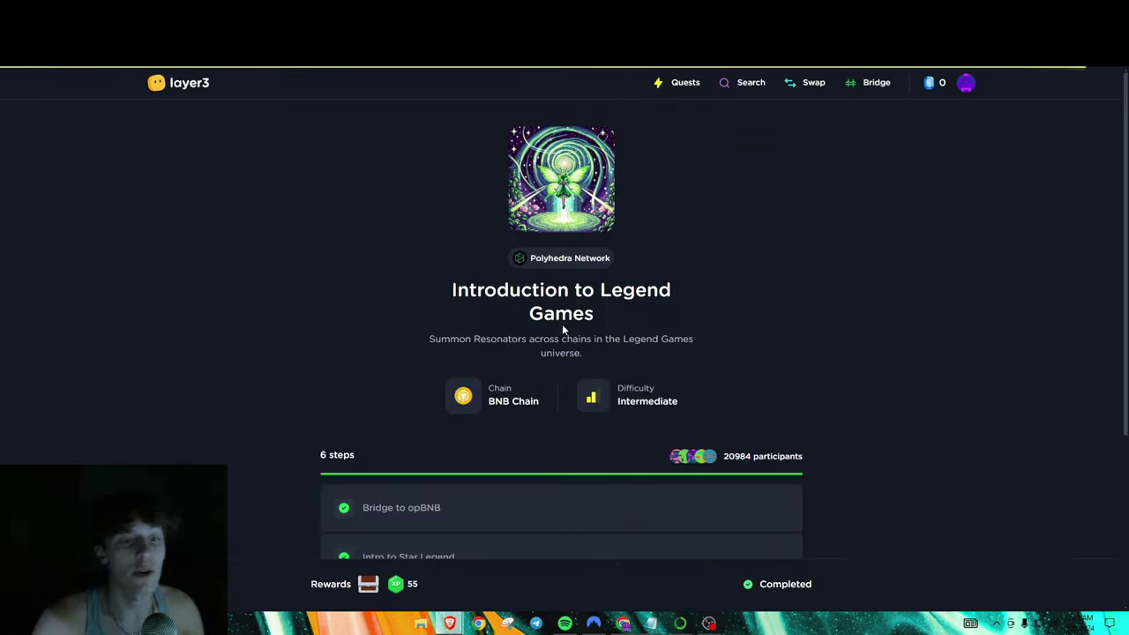
pyautogui.scroll(-3, 433, 335)
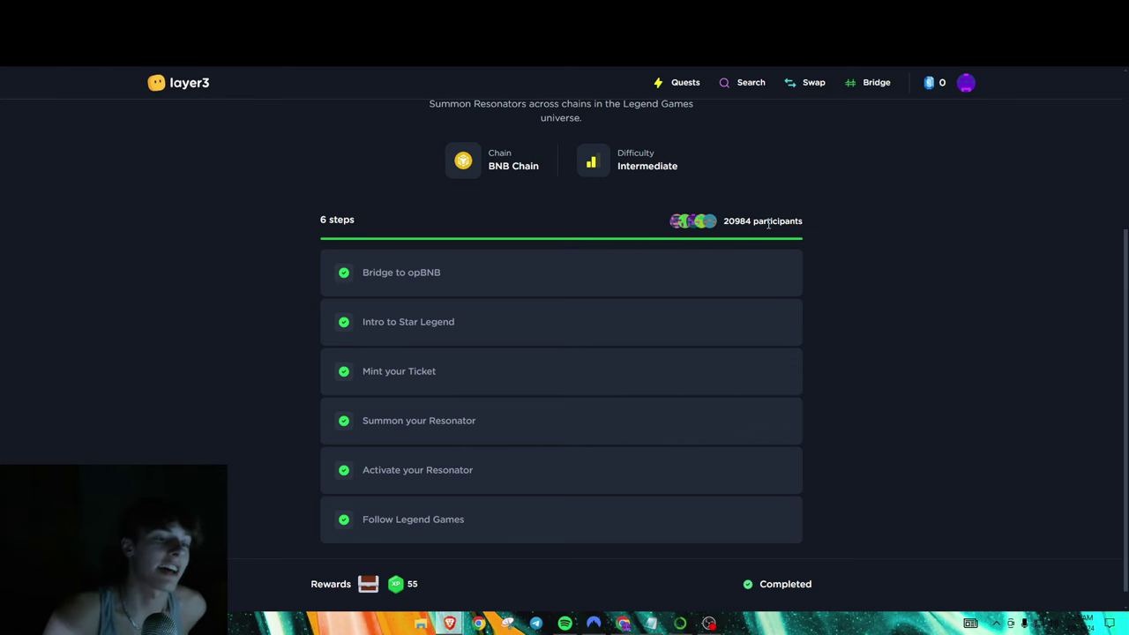
pyautogui.scroll(-1, 283, 266)
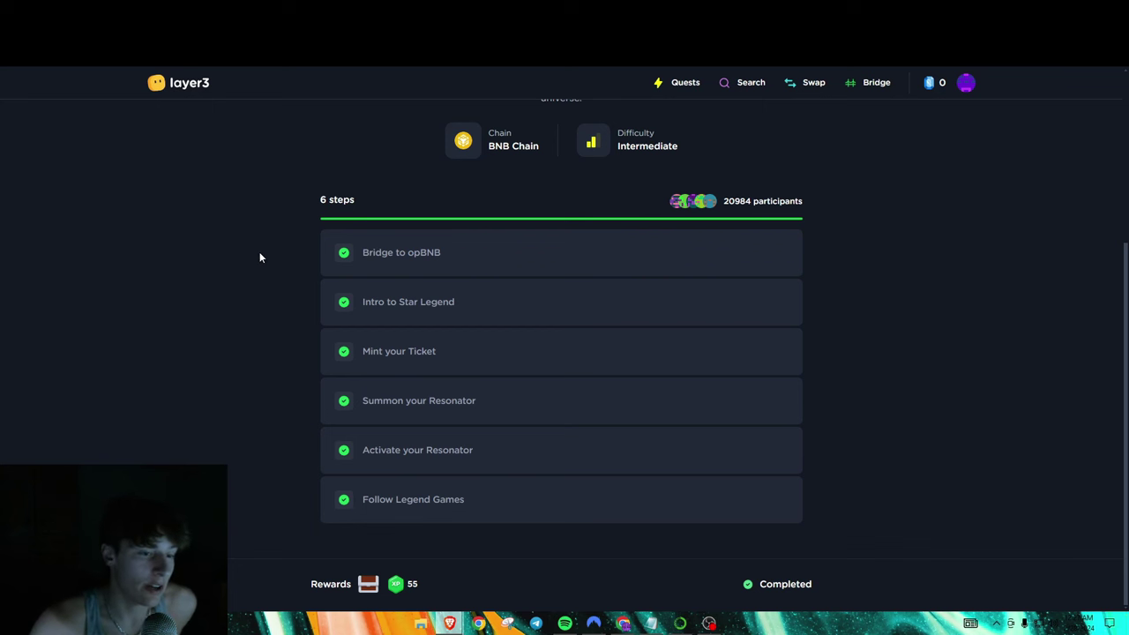
# - Step from Bridge to opBNB through the Star Legend slides to Mint your Ticket
pyautogui.click(427, 253)
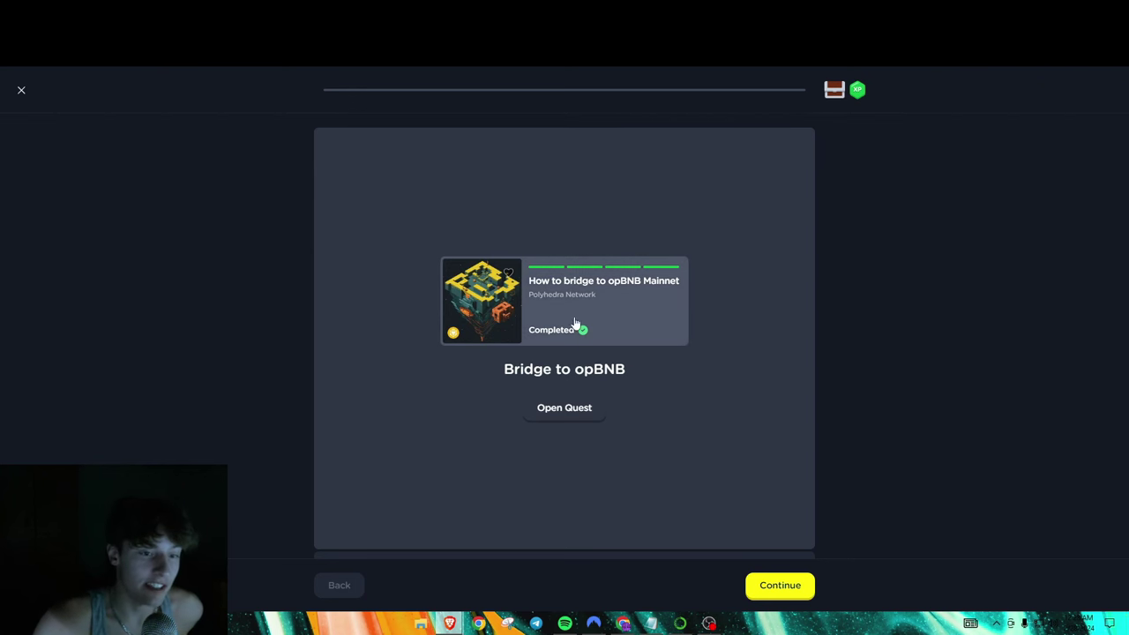
pyautogui.click(782, 582)
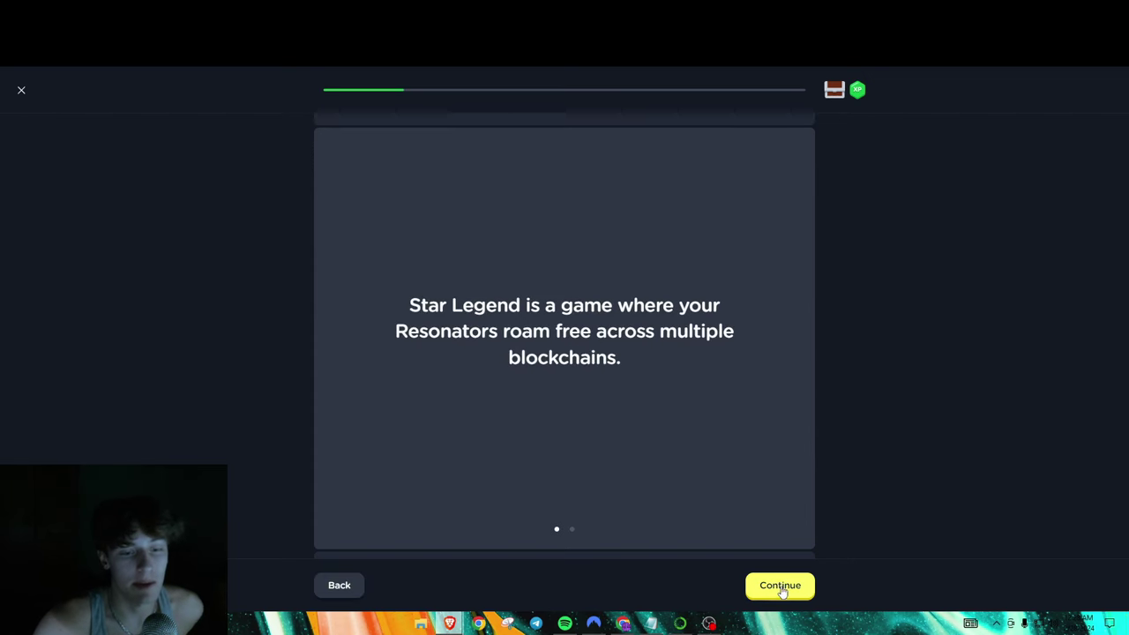
pyautogui.click(783, 587)
pyautogui.click(783, 588)
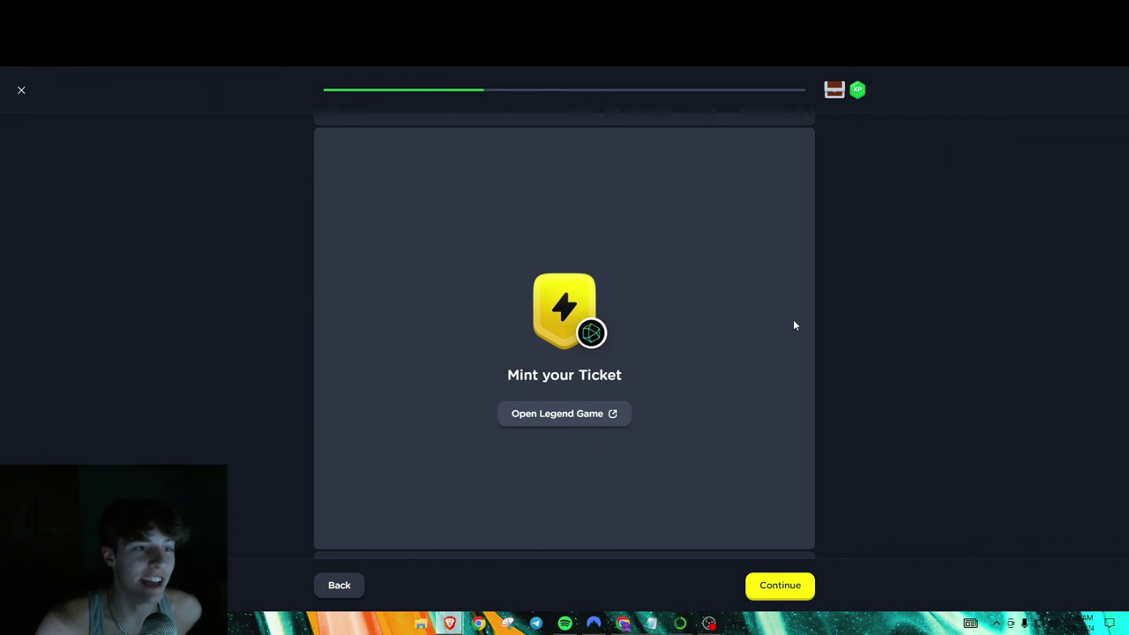
# - Look at the Summon your Resonator step, then go back to Mint your Ticket
pyautogui.scroll(-3, 688, 344)
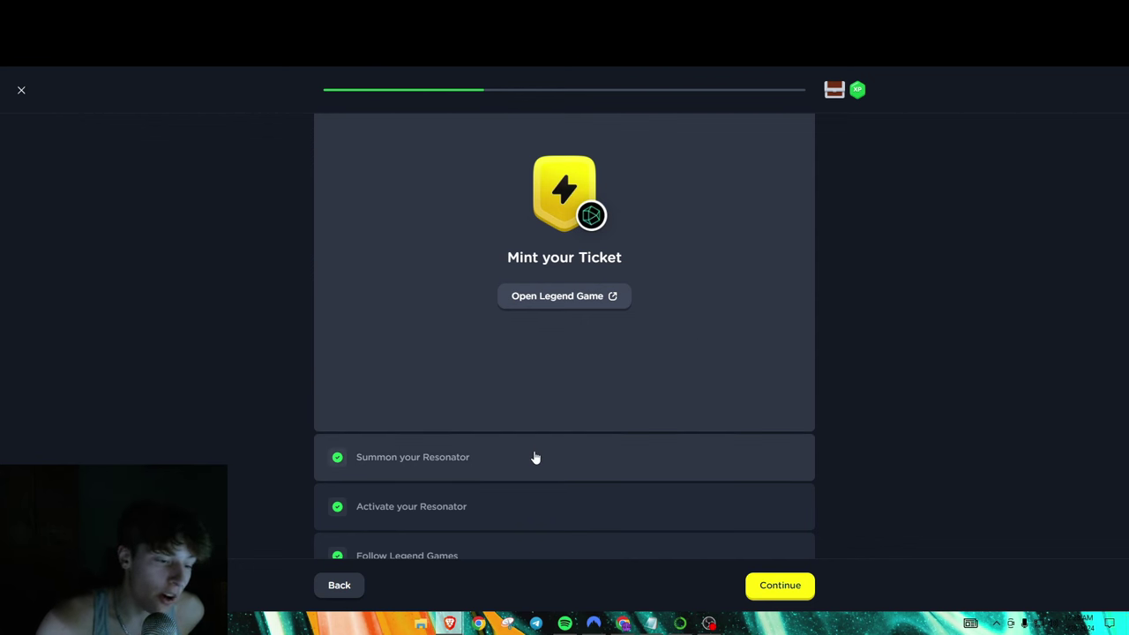
pyautogui.scroll(-1, 467, 432)
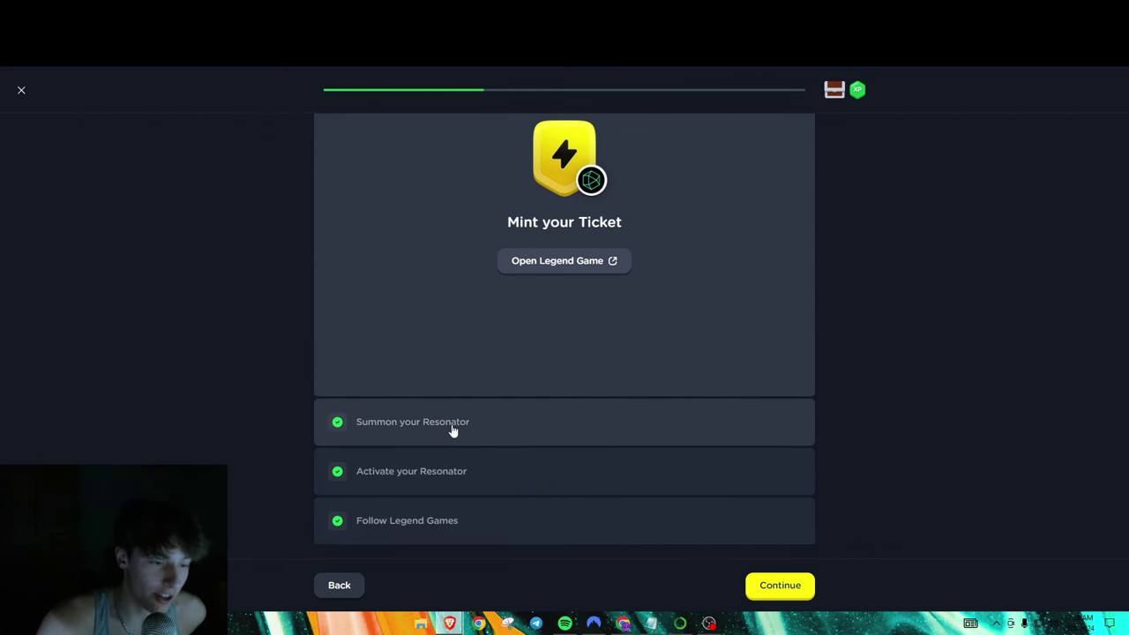
pyautogui.click(512, 422)
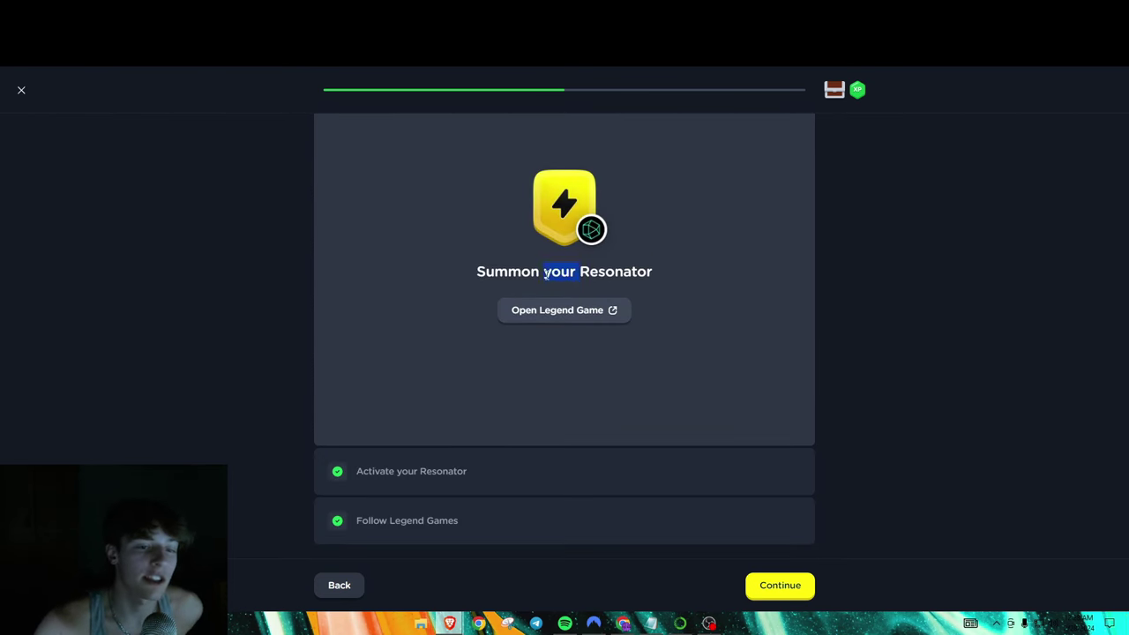
pyautogui.click(583, 275)
pyautogui.scroll(5, 586, 286)
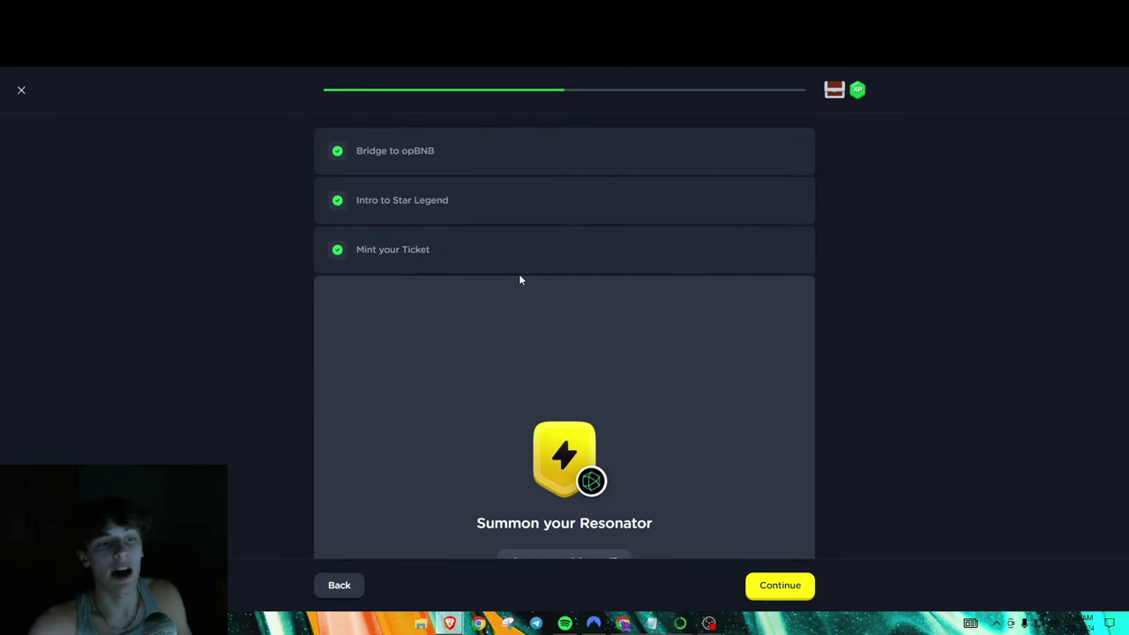
pyautogui.click(521, 269)
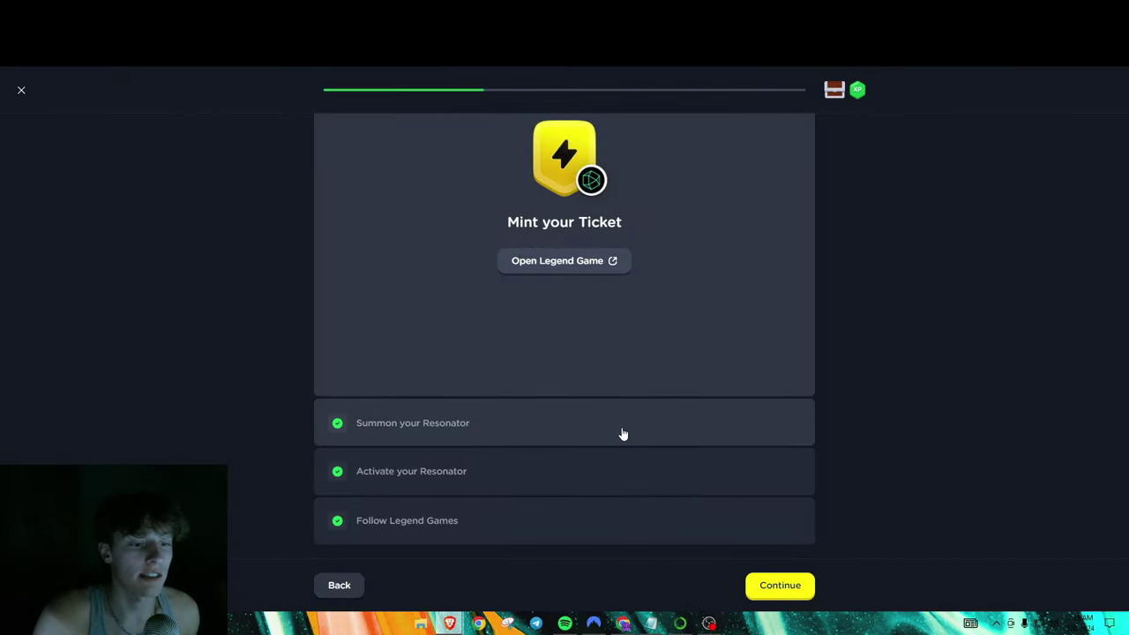
# - Continue through the Summon, Activate Resonator and Follow Legend Games steps to finish the quest
pyautogui.click(623, 433)
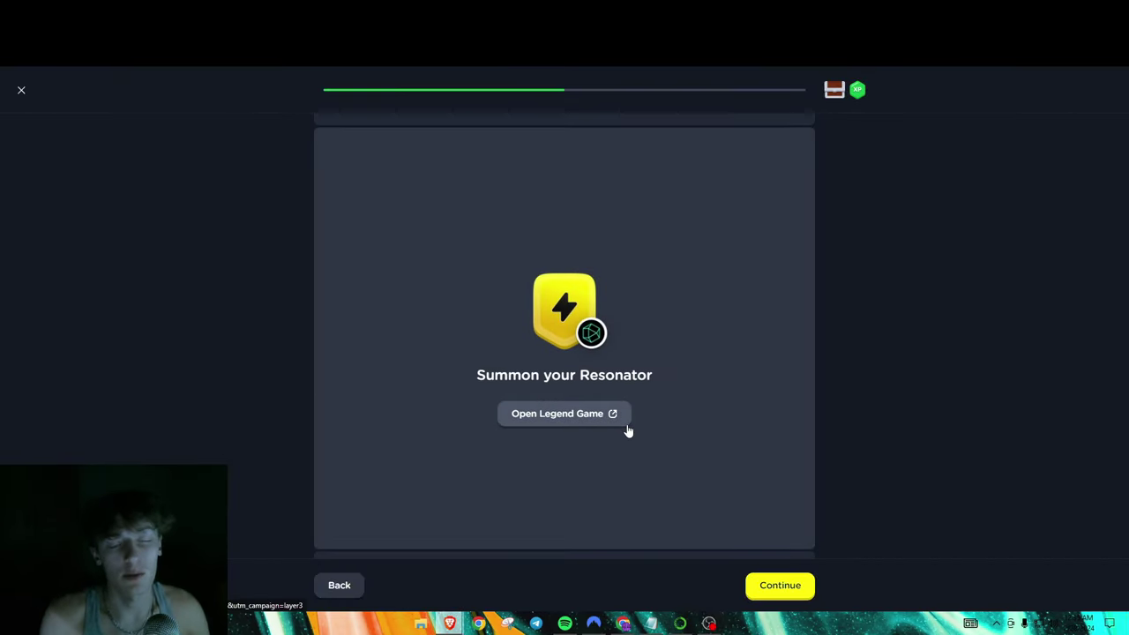
pyautogui.click(760, 585)
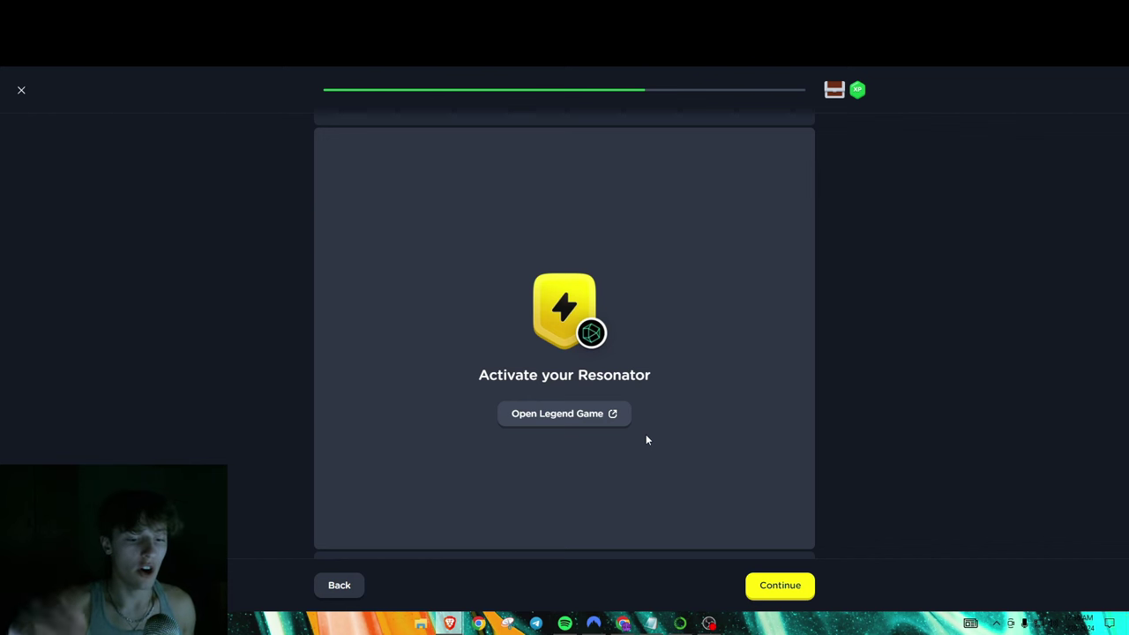
pyautogui.scroll(-1, 632, 406)
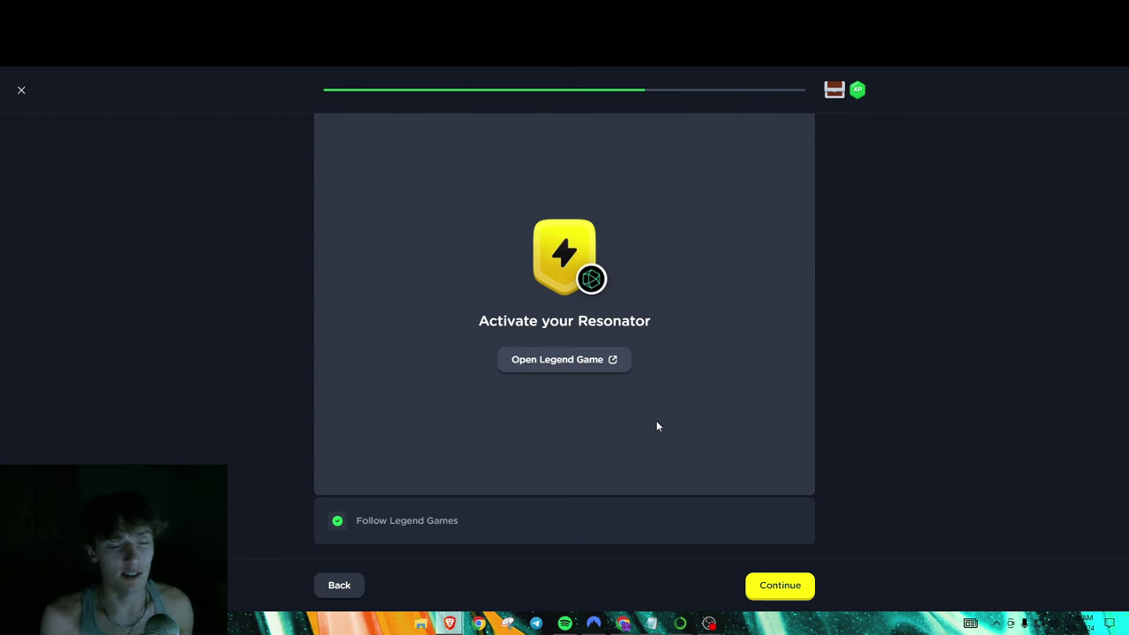
pyautogui.click(780, 585)
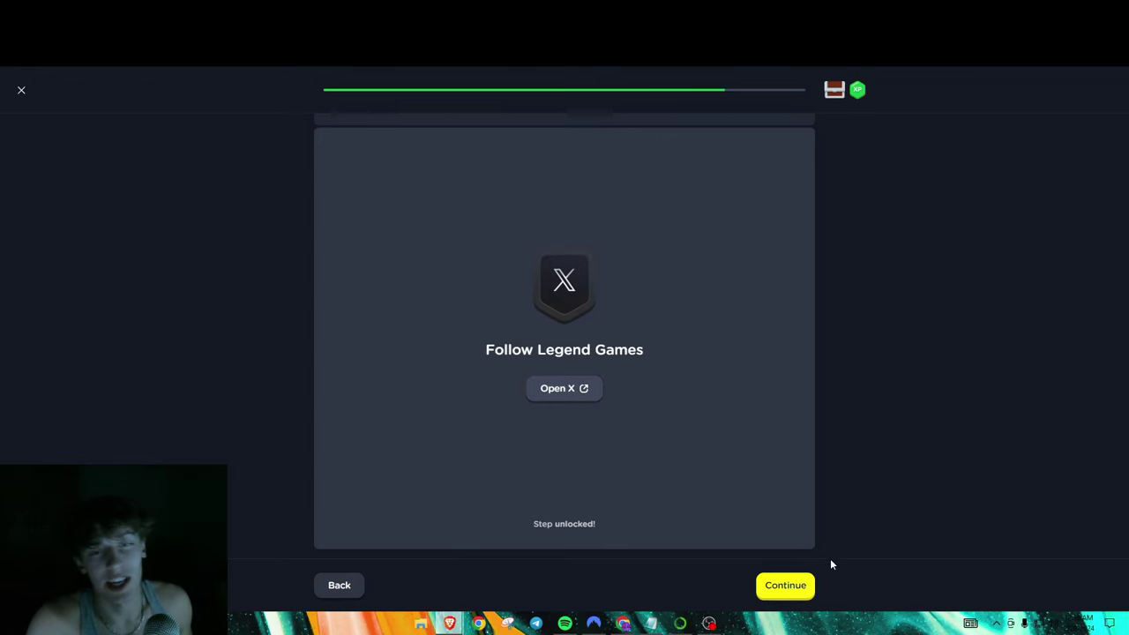
pyautogui.click(796, 591)
# - Return to the Polyhedra Network page and scroll to its All Quests list
pyautogui.scroll(3, 353, 265)
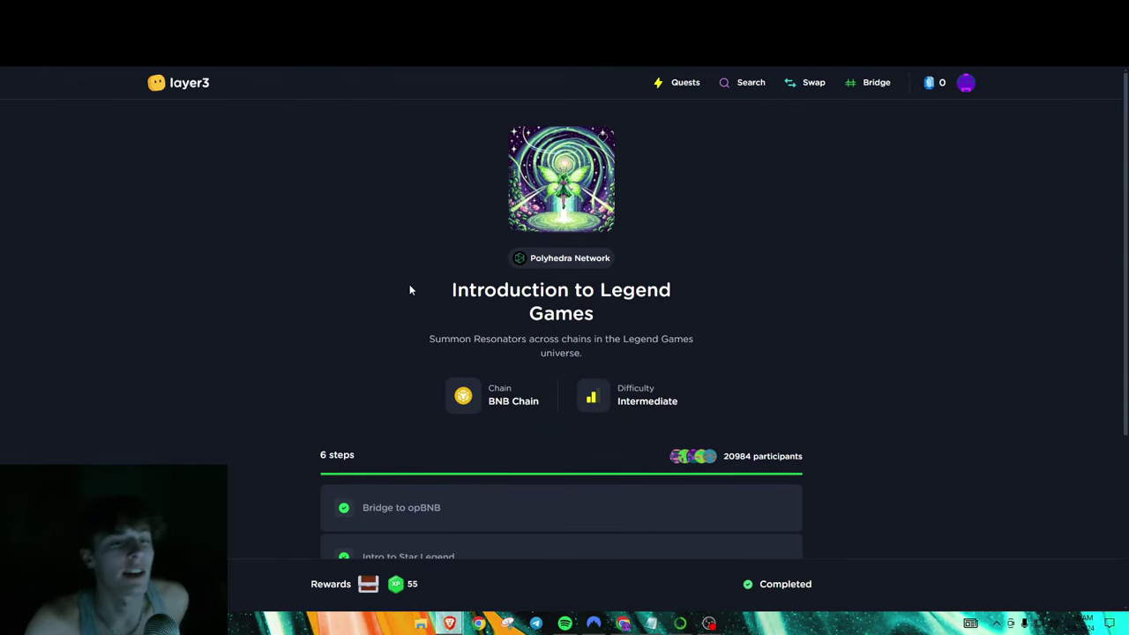
pyautogui.click(553, 260)
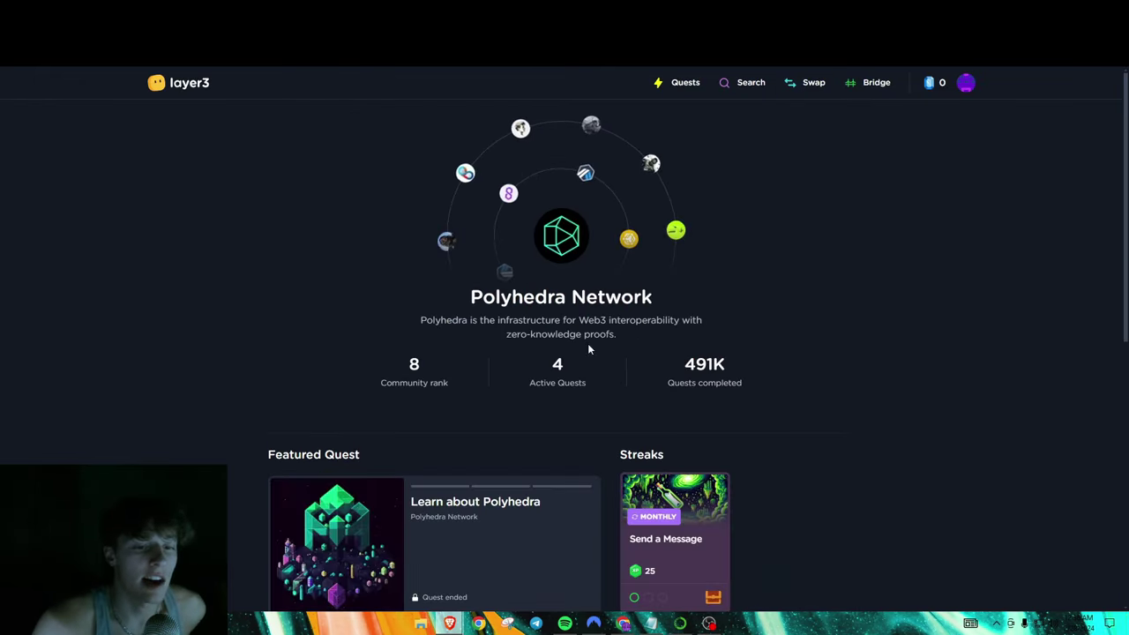
pyautogui.scroll(-5, 386, 367)
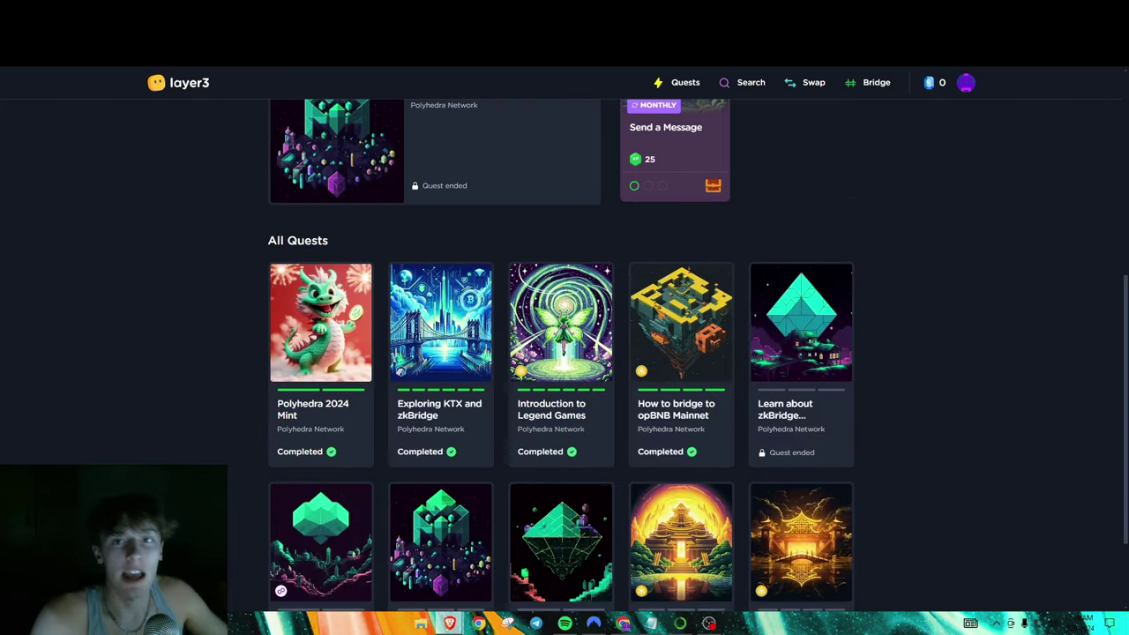
# - Open the Merkly website in a new browser tab
pyautogui.click(388, 365)
pyautogui.hotkey('ctrl', 't')
pyautogui.write('merke')
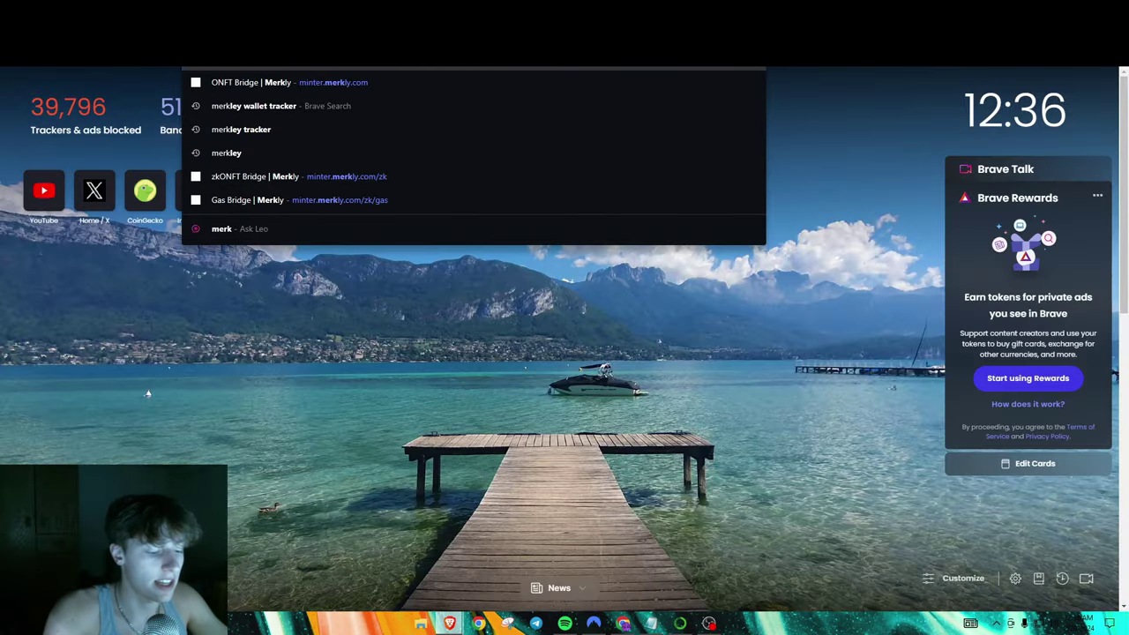
pyautogui.click(547, 74)
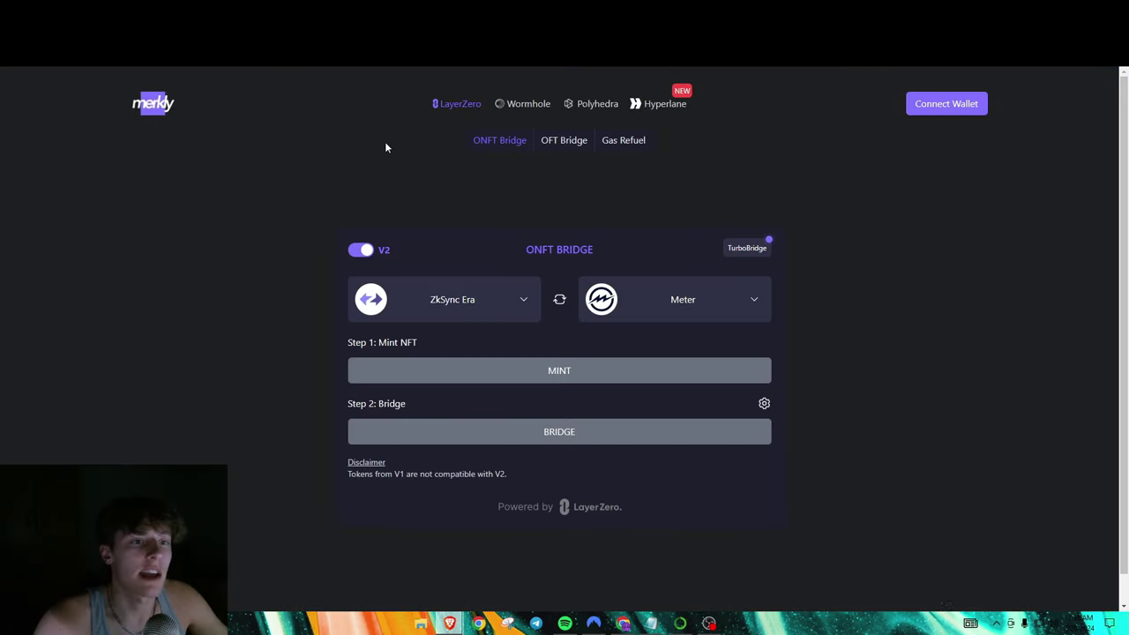
# - Look over Polyhedra's zkOFT and zkONFT bridges, then show the Gas Refuel form (BSC to Moonbeam)
pyautogui.click(586, 109)
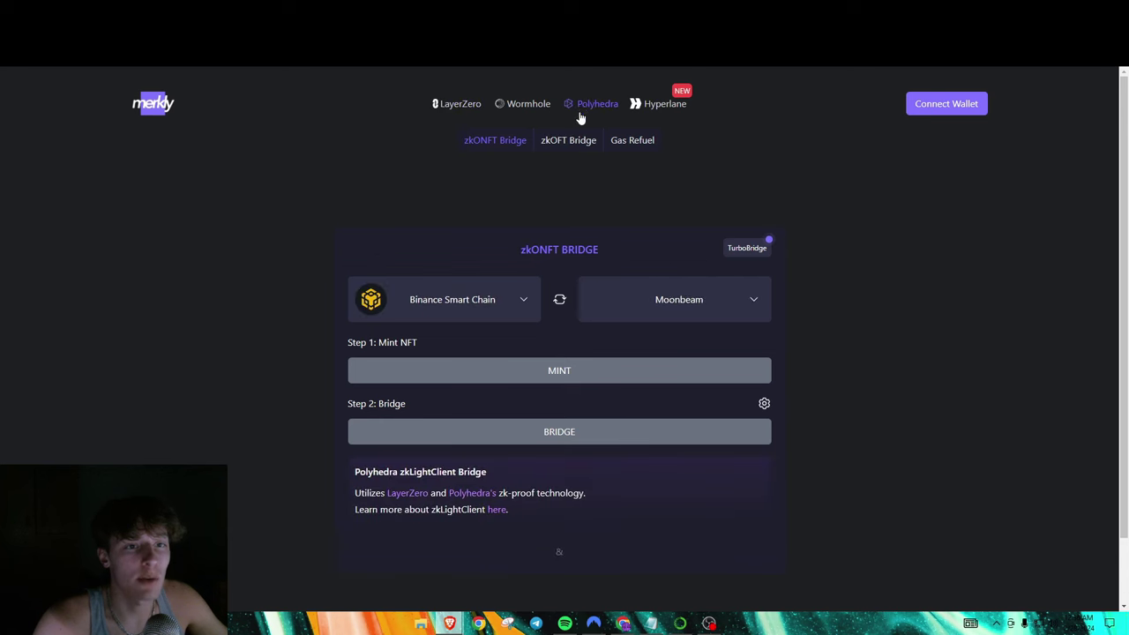
pyautogui.click(544, 147)
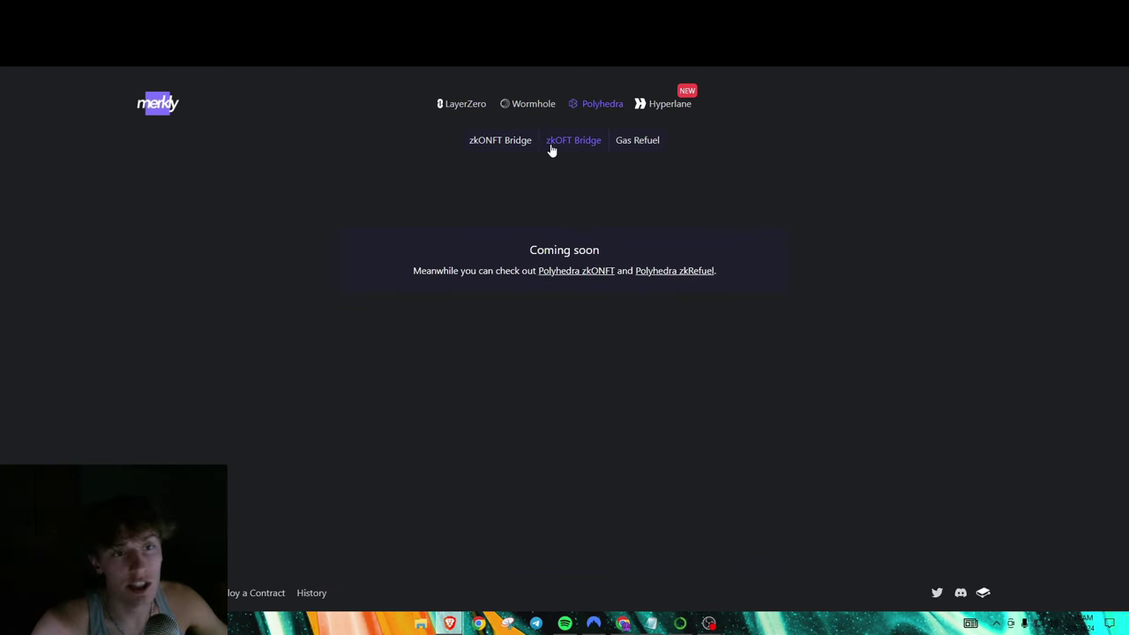
pyautogui.click(621, 152)
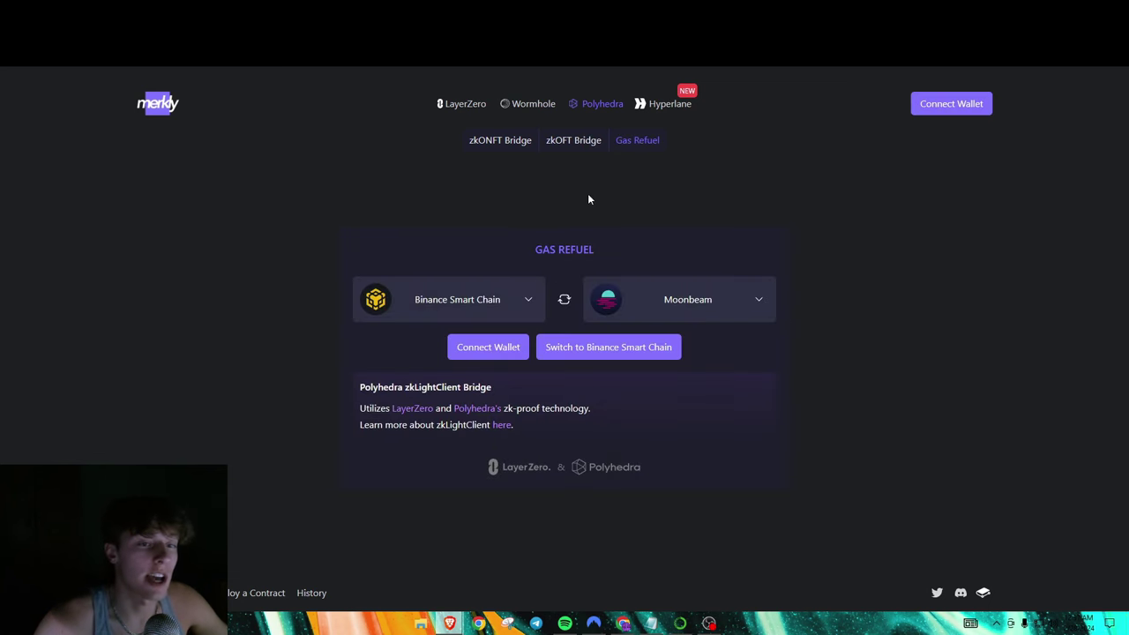
pyautogui.click(503, 153)
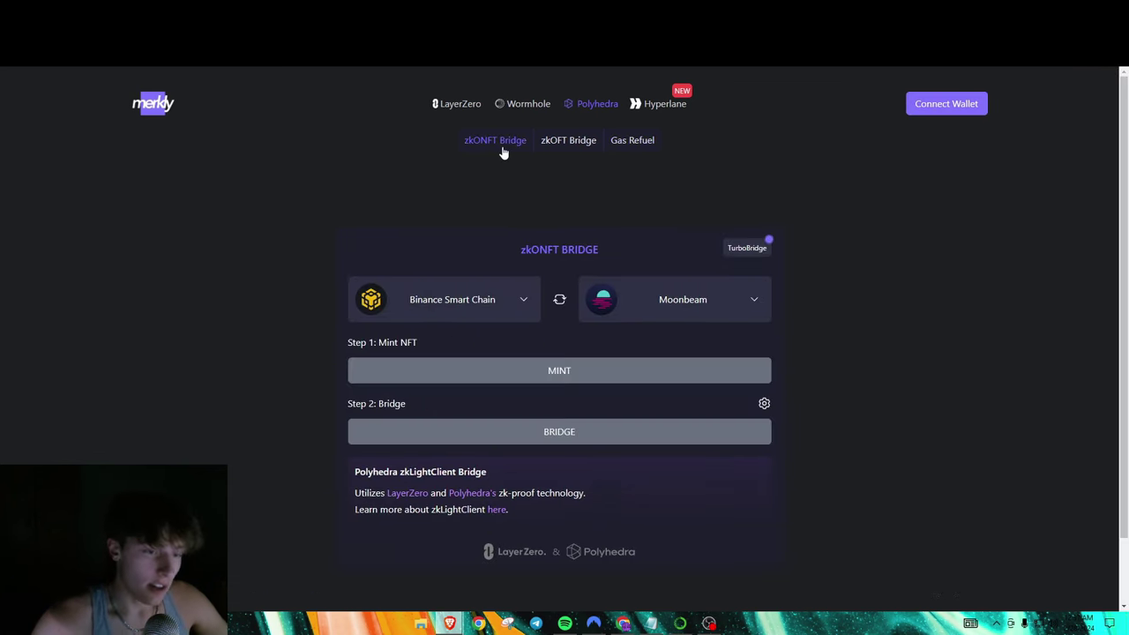
pyautogui.click(484, 300)
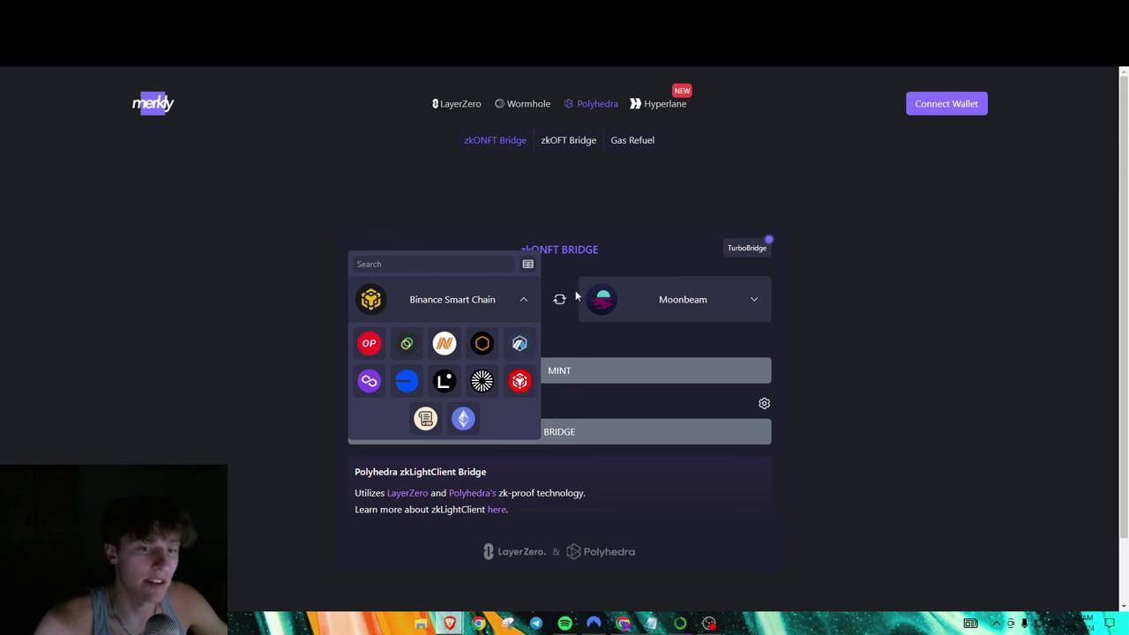
pyautogui.click(374, 345)
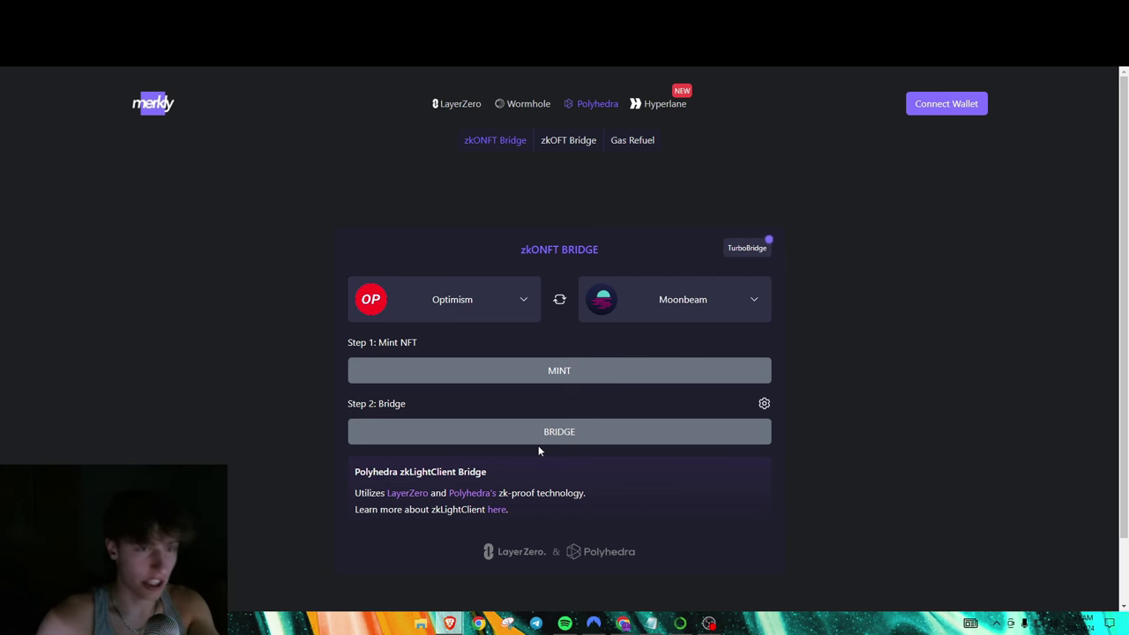
pyautogui.click(634, 147)
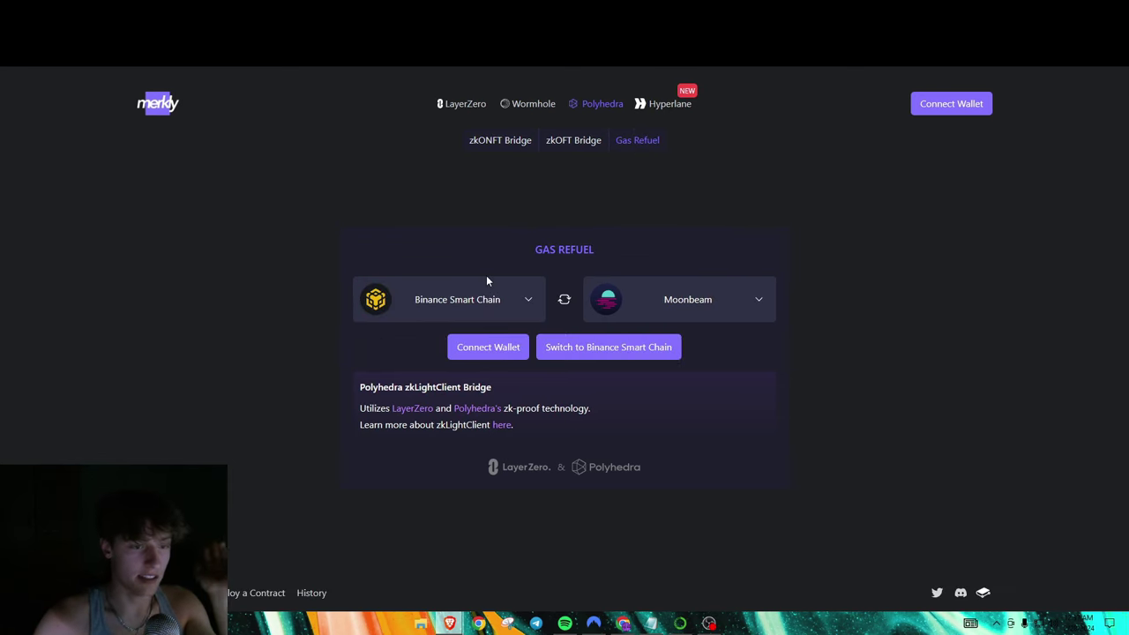
# - Connect the wallet and set Polygon as the source chain, switching the wallet network to Polygon
pyautogui.click(500, 346)
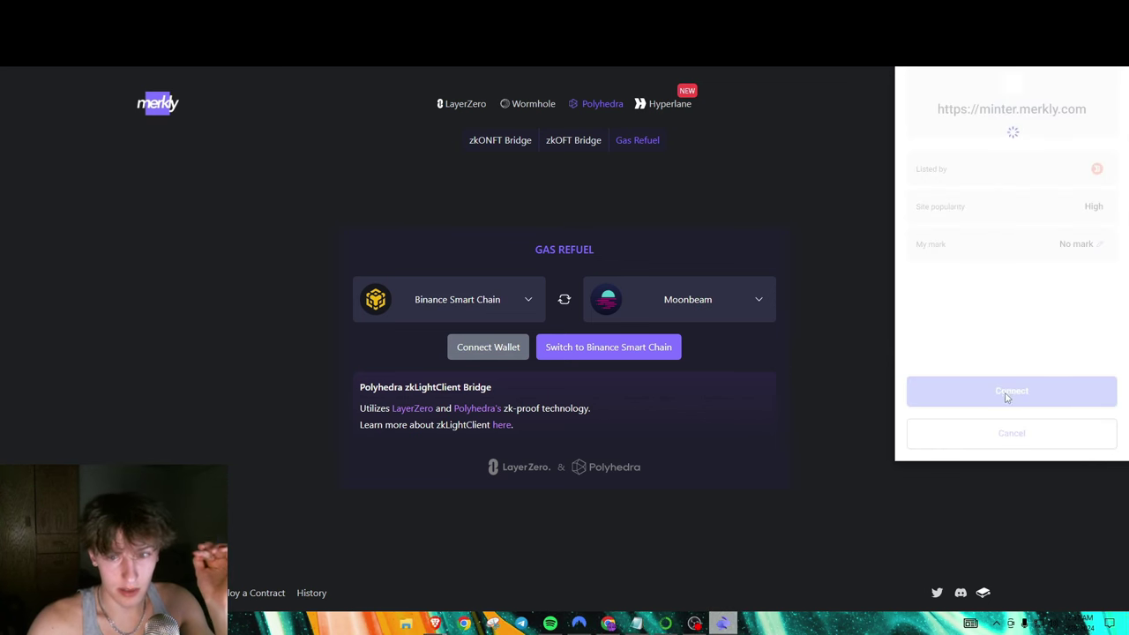
pyautogui.click(1001, 397)
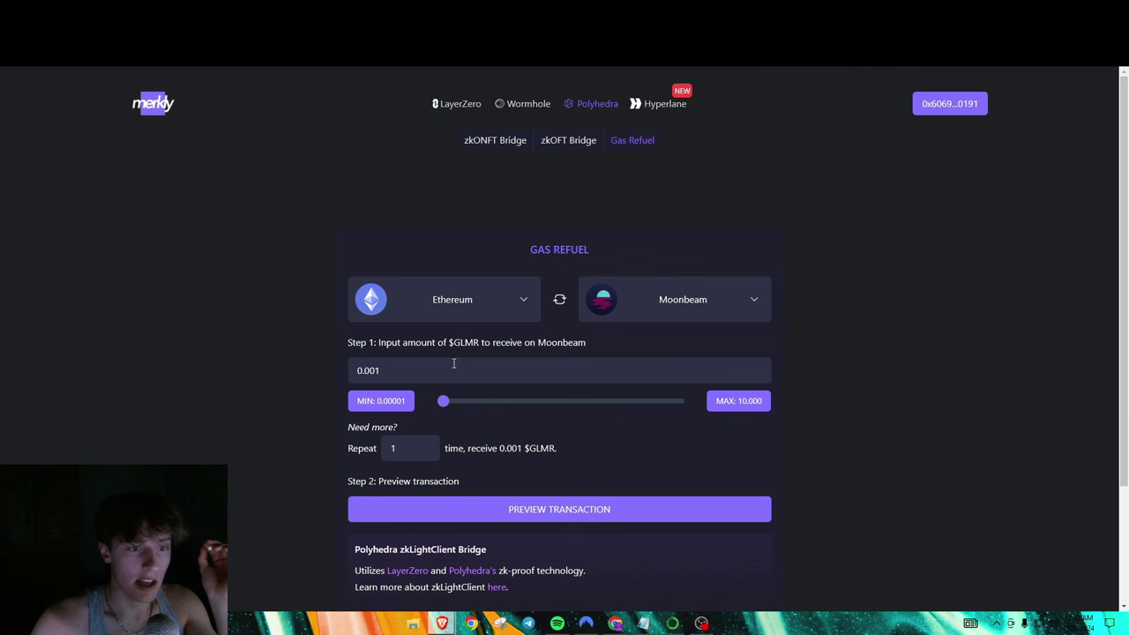
pyautogui.click(527, 308)
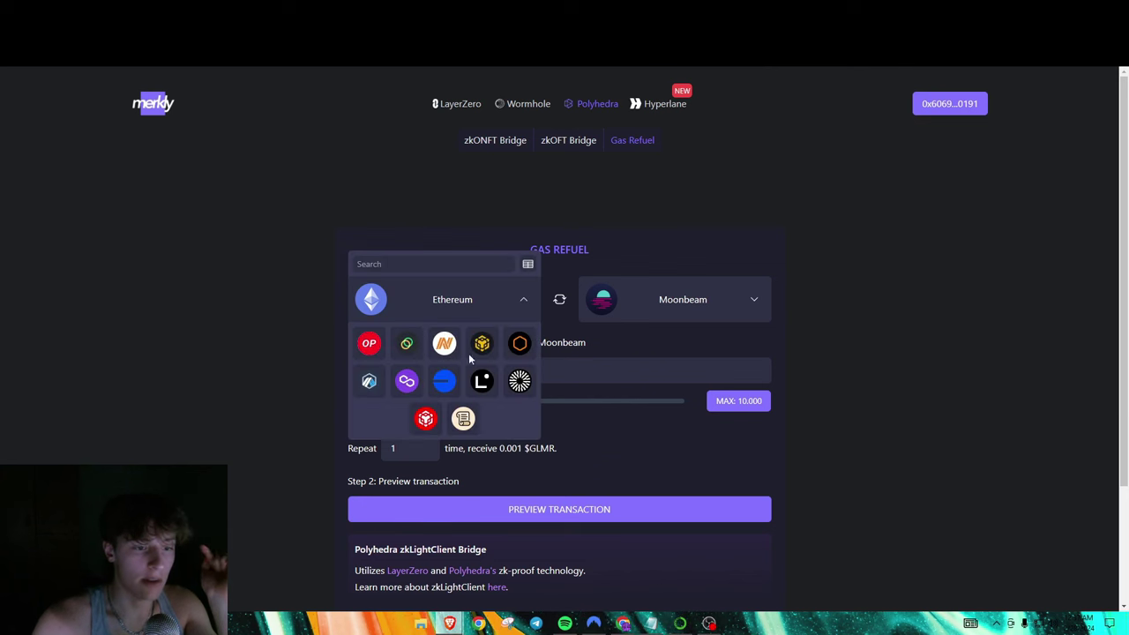
pyautogui.click(406, 381)
pyautogui.click(551, 349)
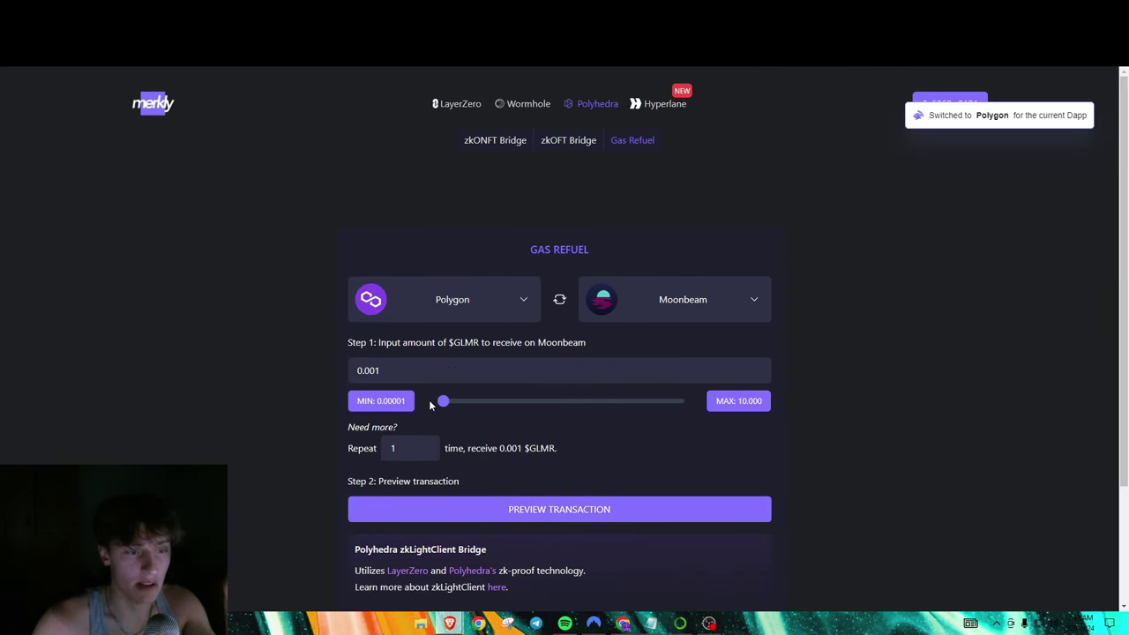
# - Set the refuel to 0.10704 GLMR, preview it, and sign the Polygon-to-Moonbeam refuel transaction
pyautogui.moveTo(444, 403); pyautogui.dragTo(448, 404)
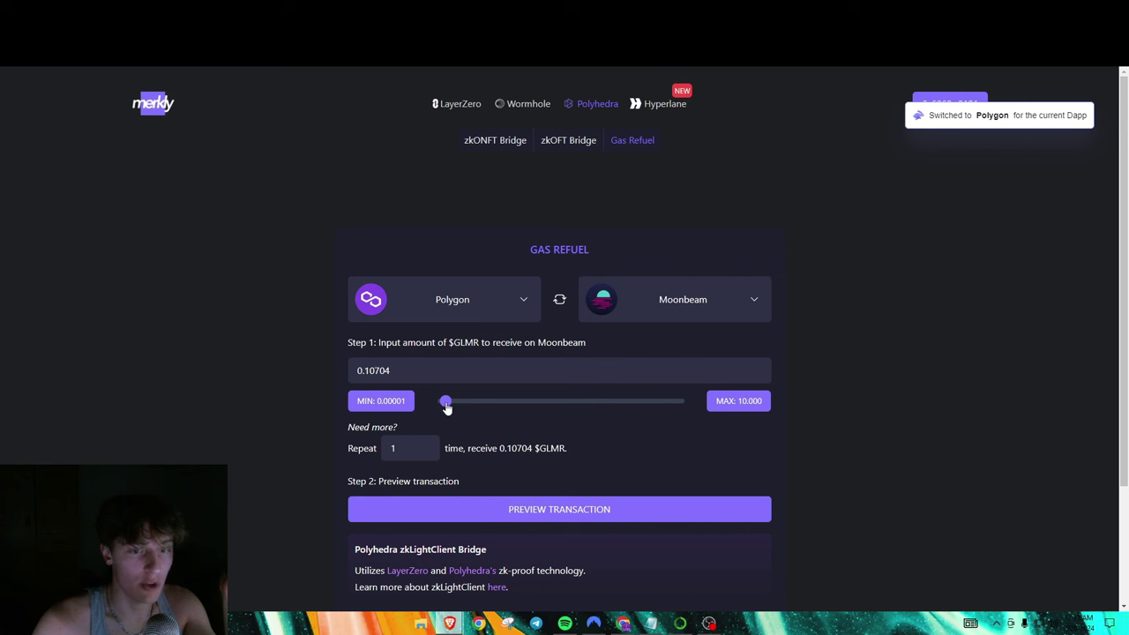
pyautogui.click(544, 508)
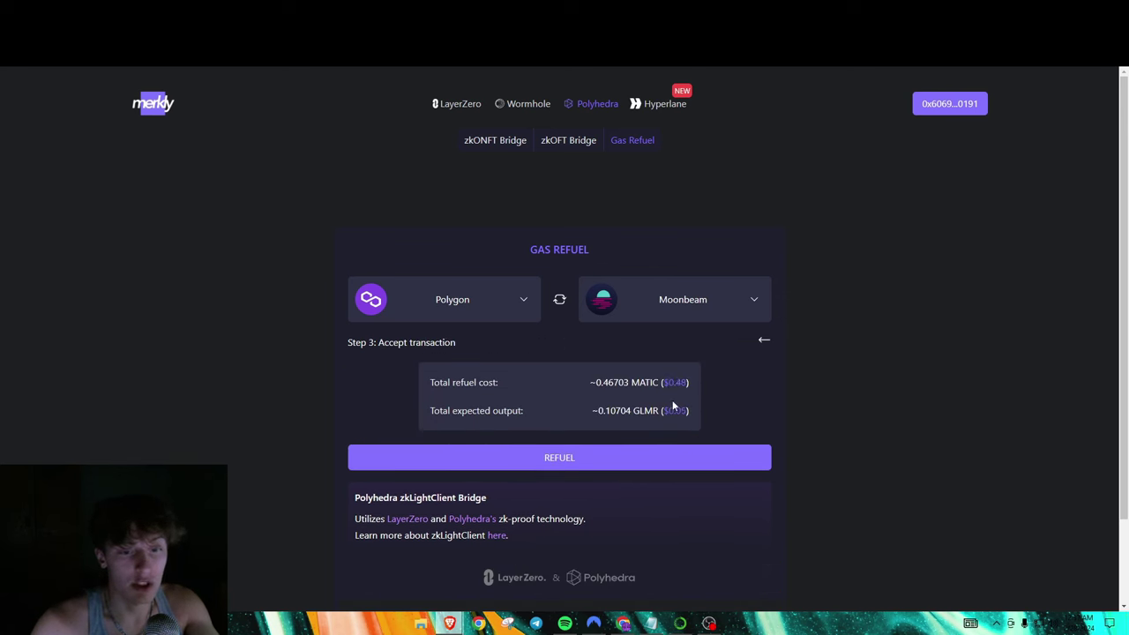
pyautogui.click(642, 457)
pyautogui.click(467, 470)
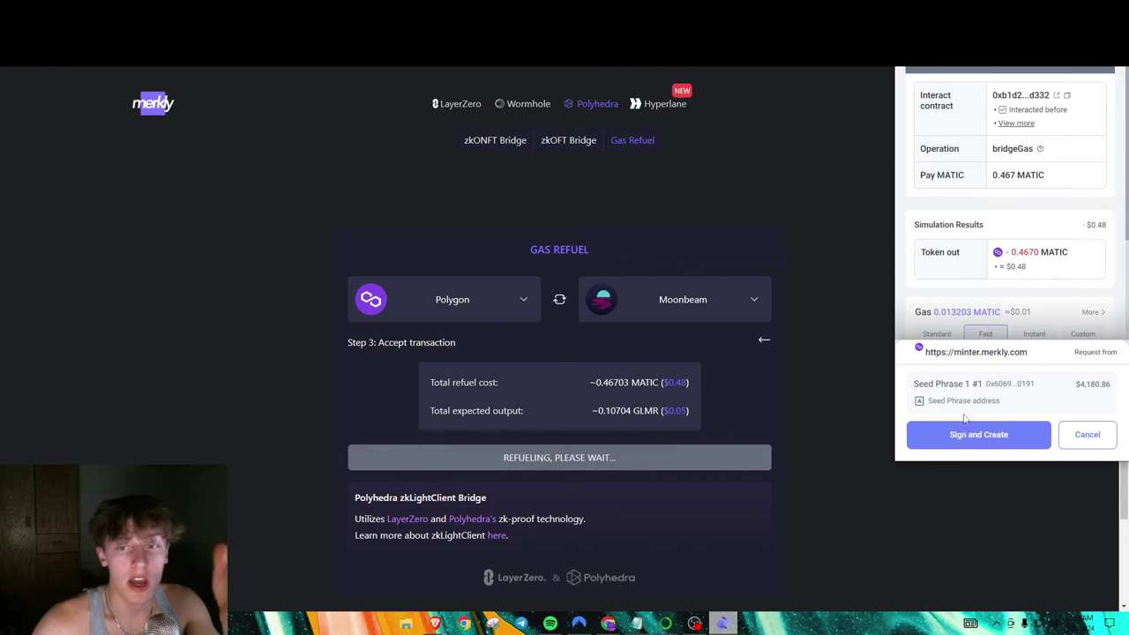
pyautogui.click(973, 432)
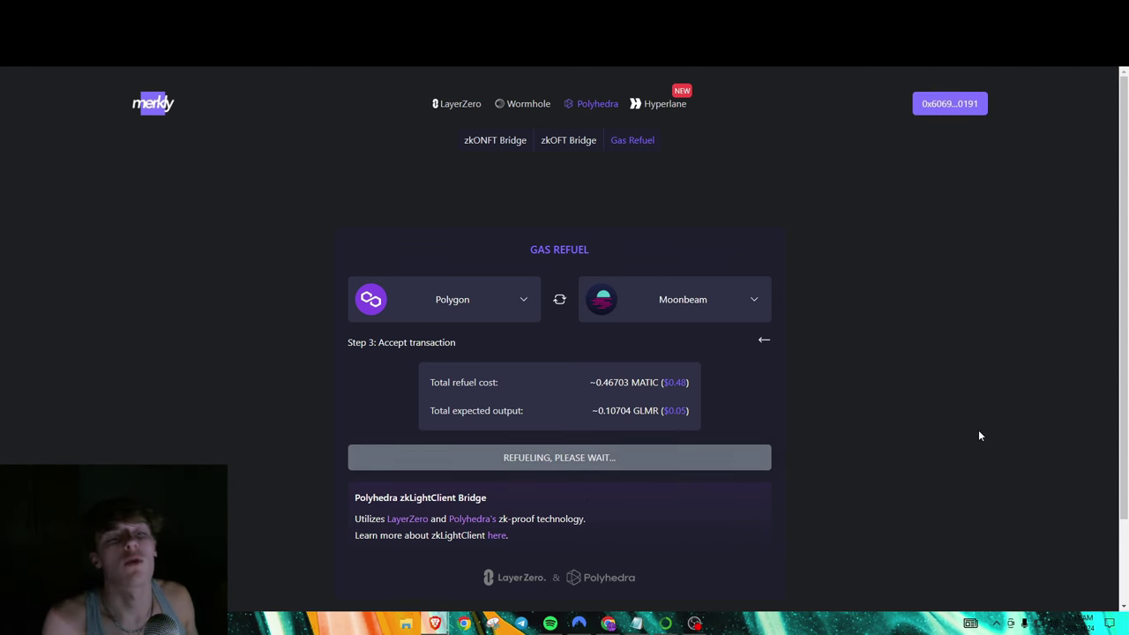
pyautogui.click(496, 310)
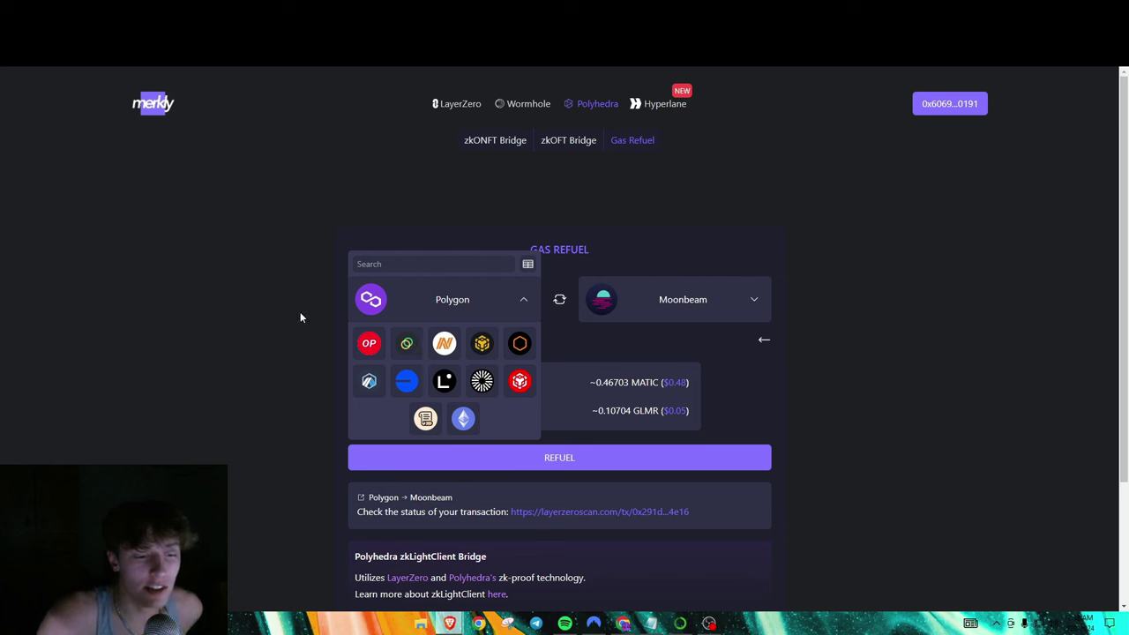
pyautogui.click(499, 314)
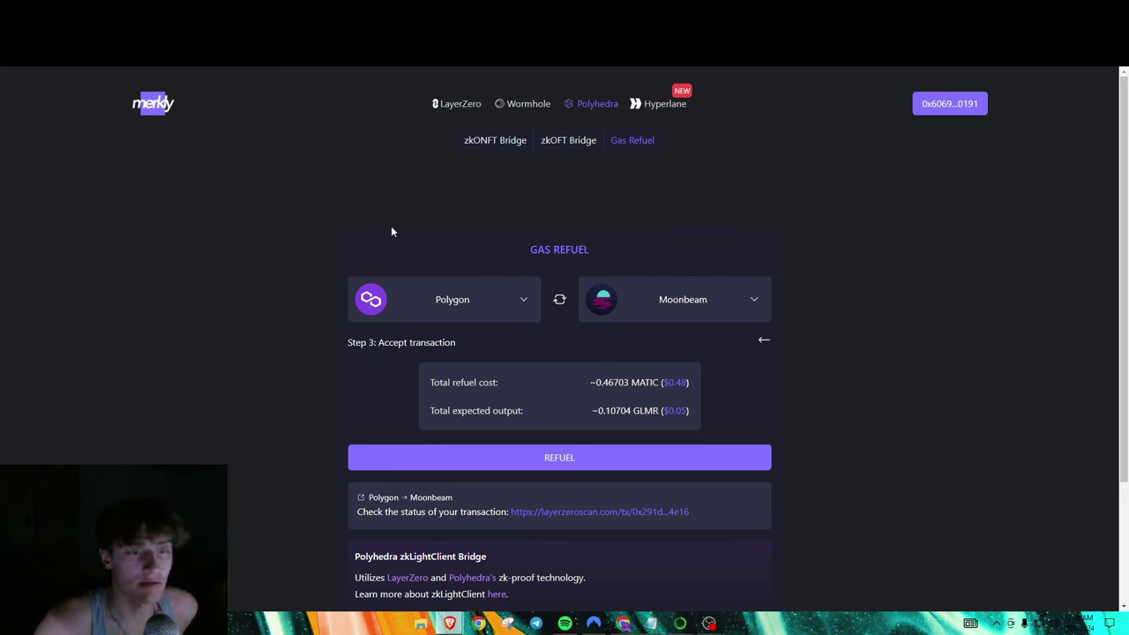
# - In the Notion Airdrop Tracker, expand PolyHedra Network's tasks and follow the linked Galxe task
pyautogui.hotkey('alt', 'Tab')
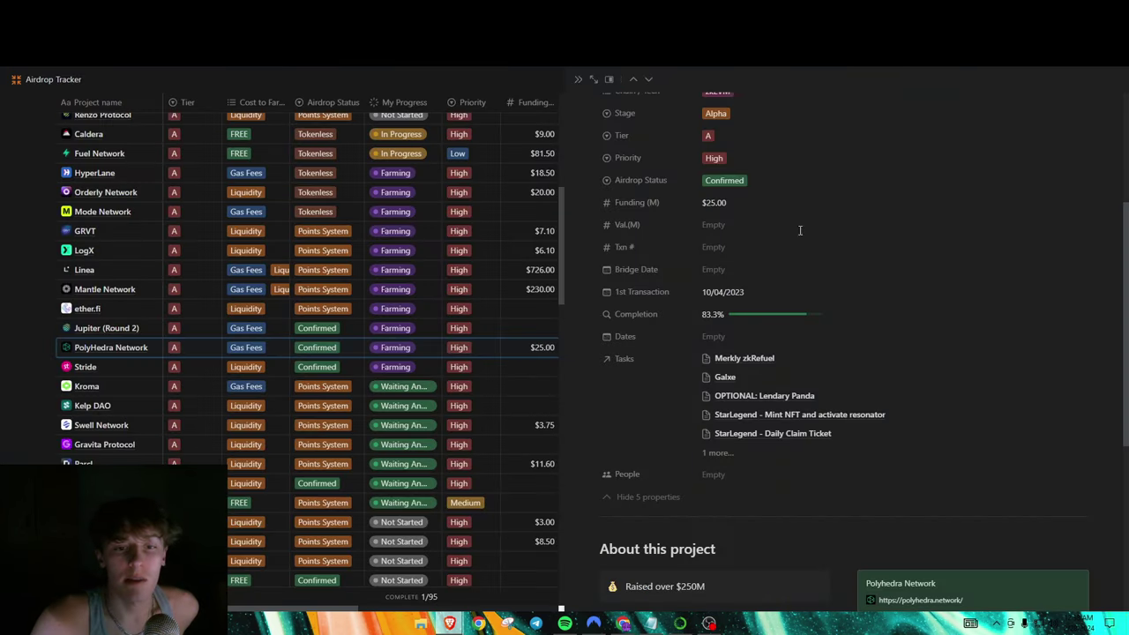
pyautogui.click(713, 454)
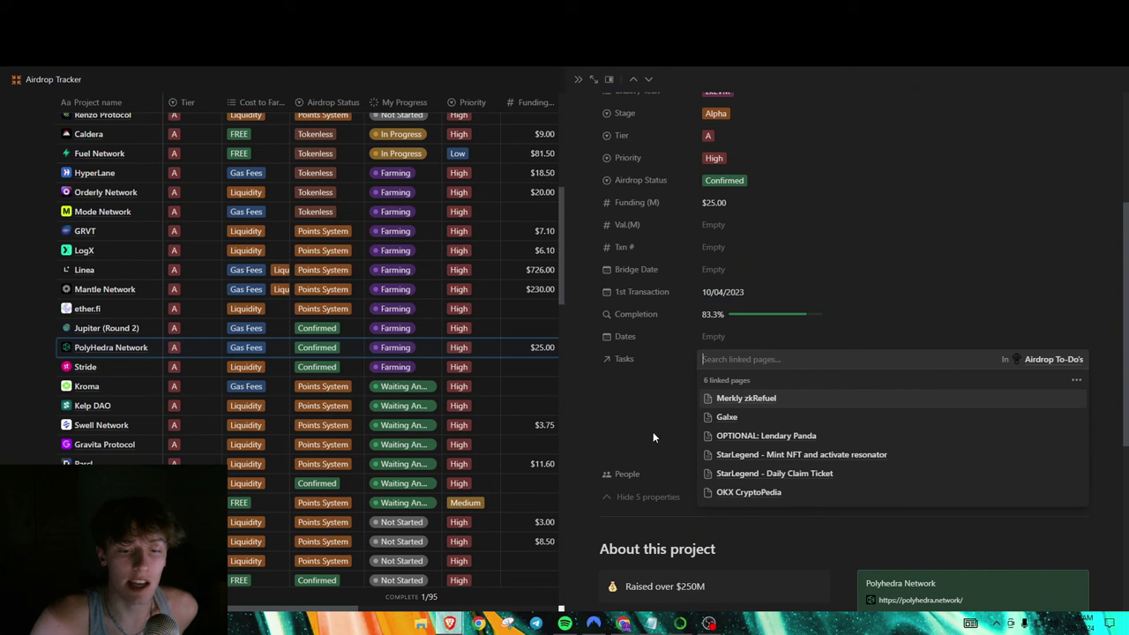
pyautogui.click(726, 418)
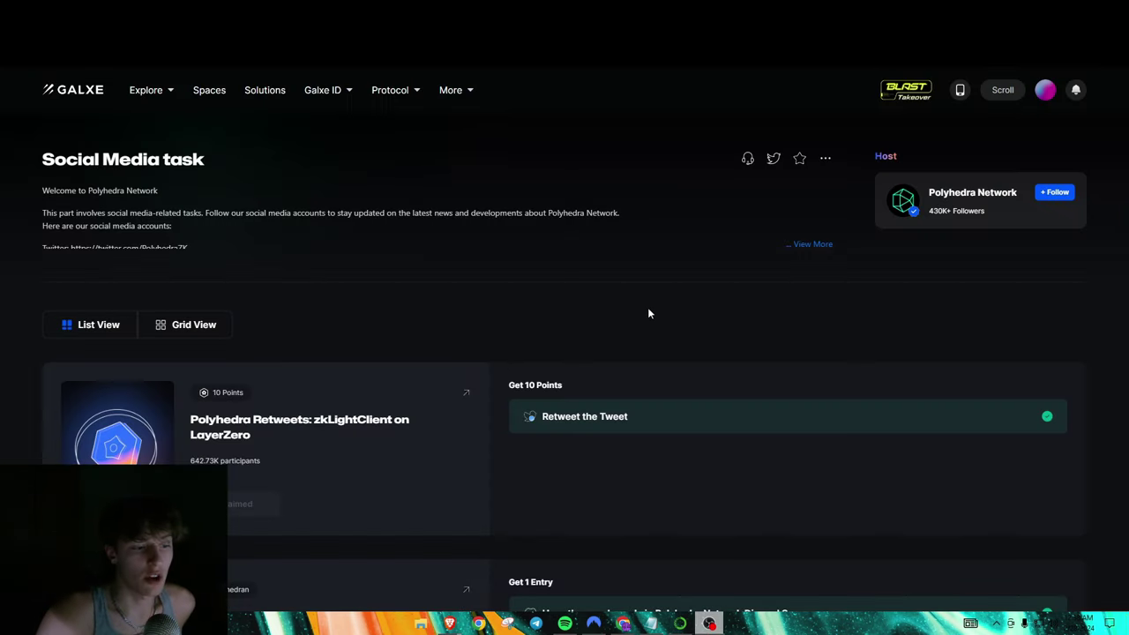
# - Scroll through the Social Media campaign cards to check which are claimed, ending back at the top
pyautogui.scroll(-8, 645, 312)
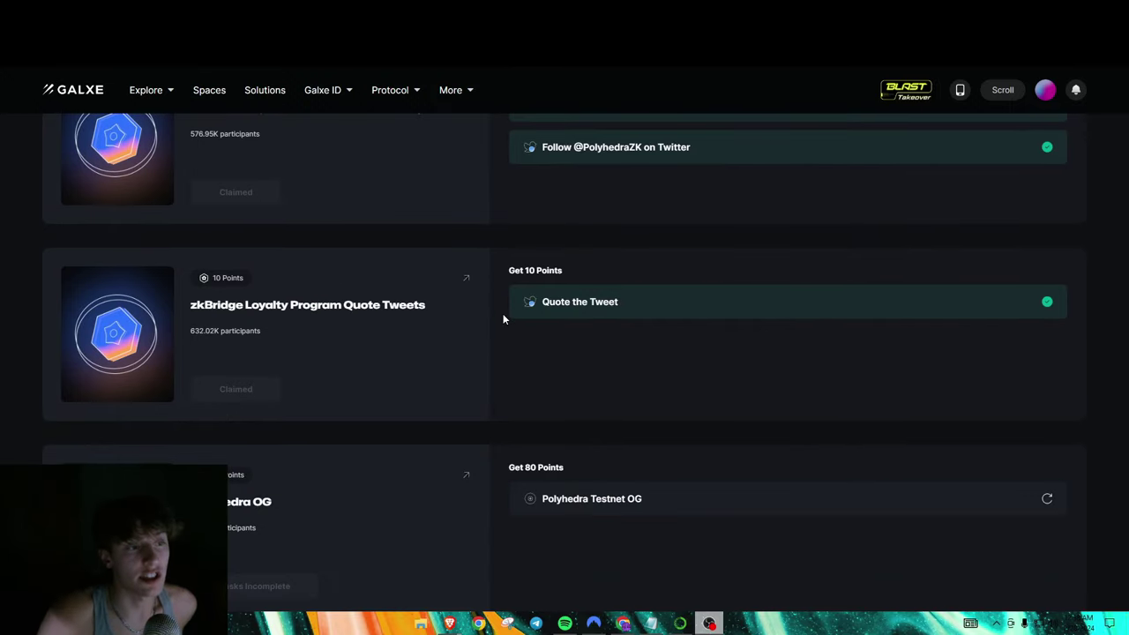
pyautogui.scroll(2, 500, 327)
pyautogui.scroll(3, 500, 328)
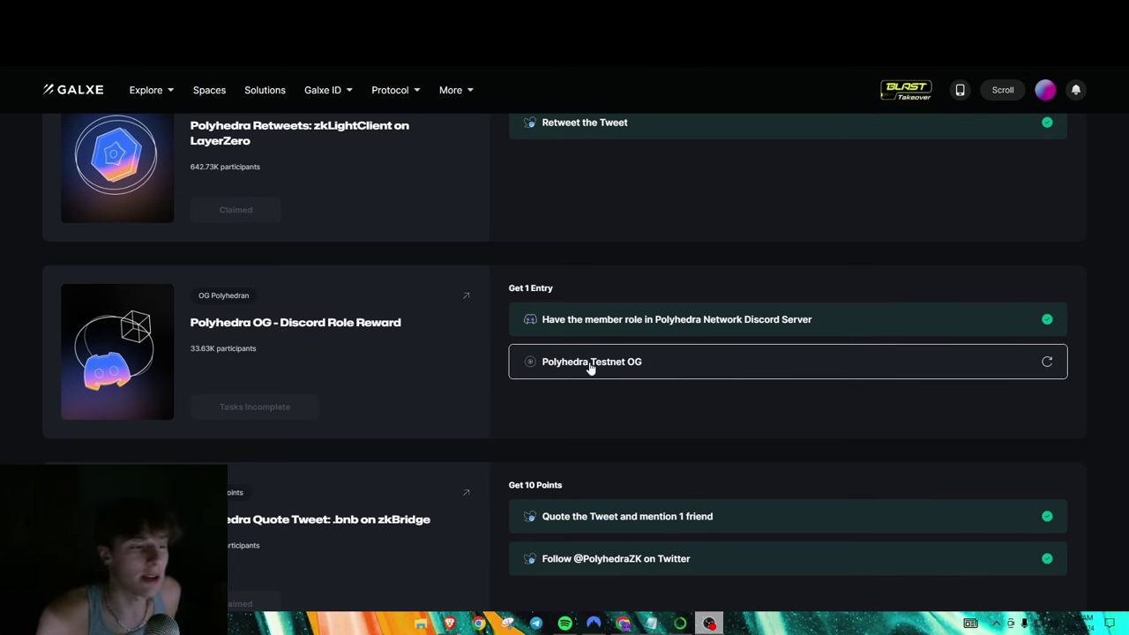
pyautogui.scroll(-7, 265, 333)
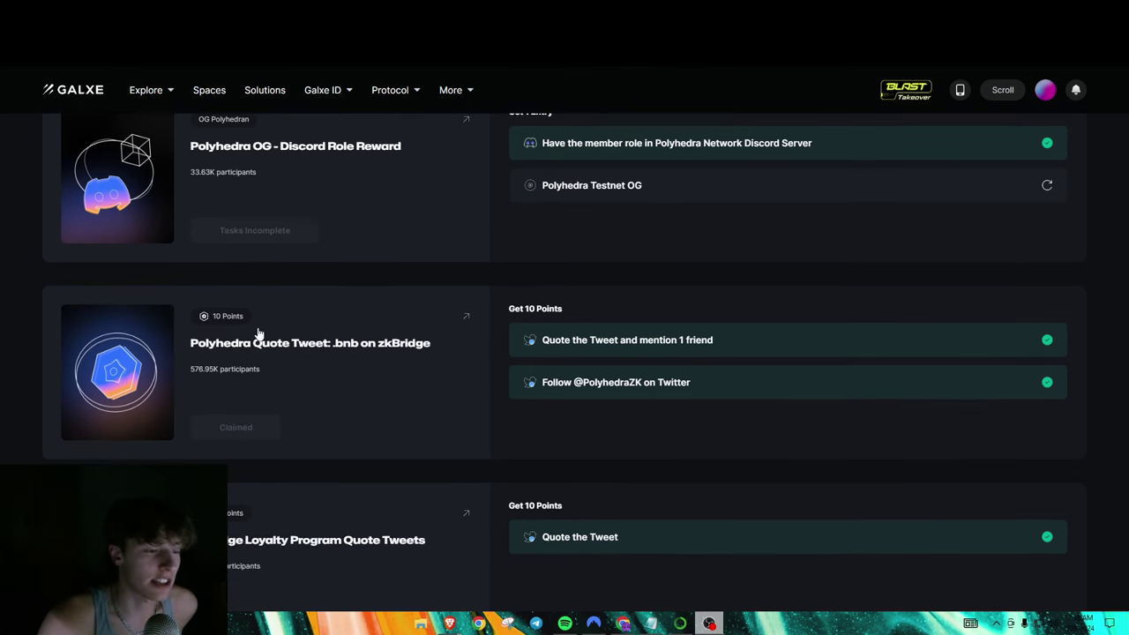
pyautogui.scroll(-4, 258, 334)
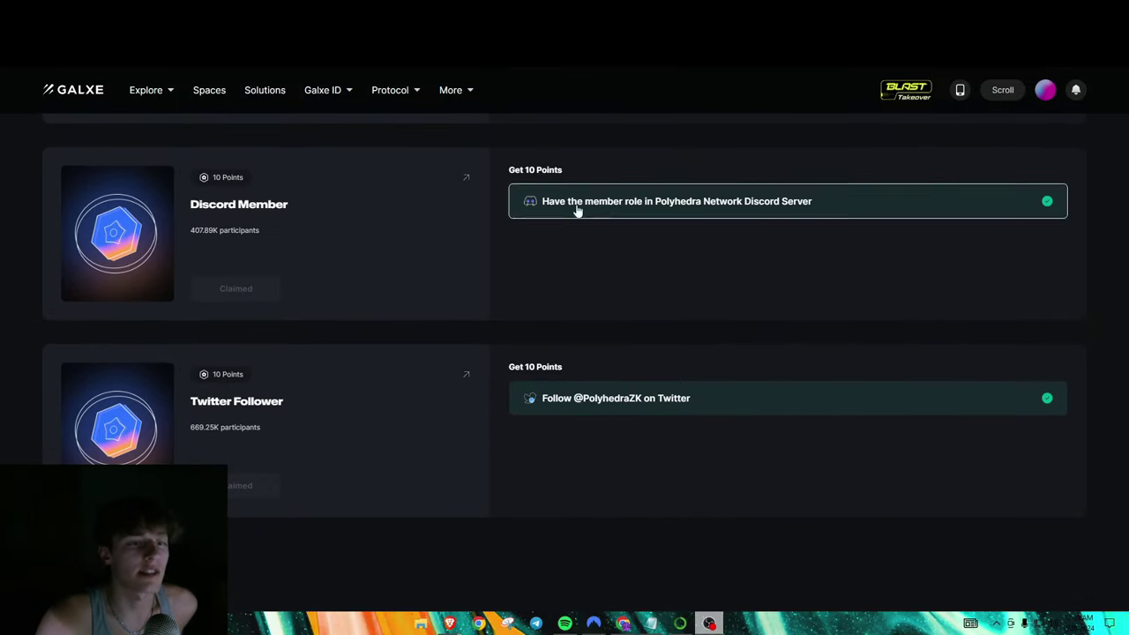
pyautogui.scroll(5, 597, 411)
pyautogui.scroll(10, 609, 426)
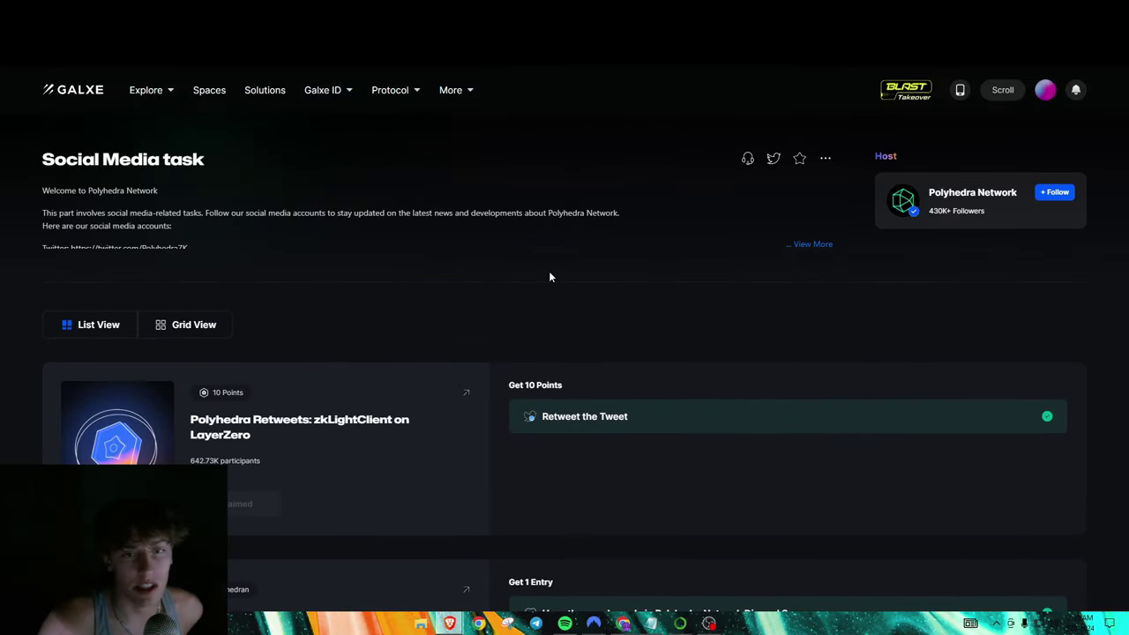
pyautogui.tripleClick(458, 214)
pyautogui.click(458, 214)
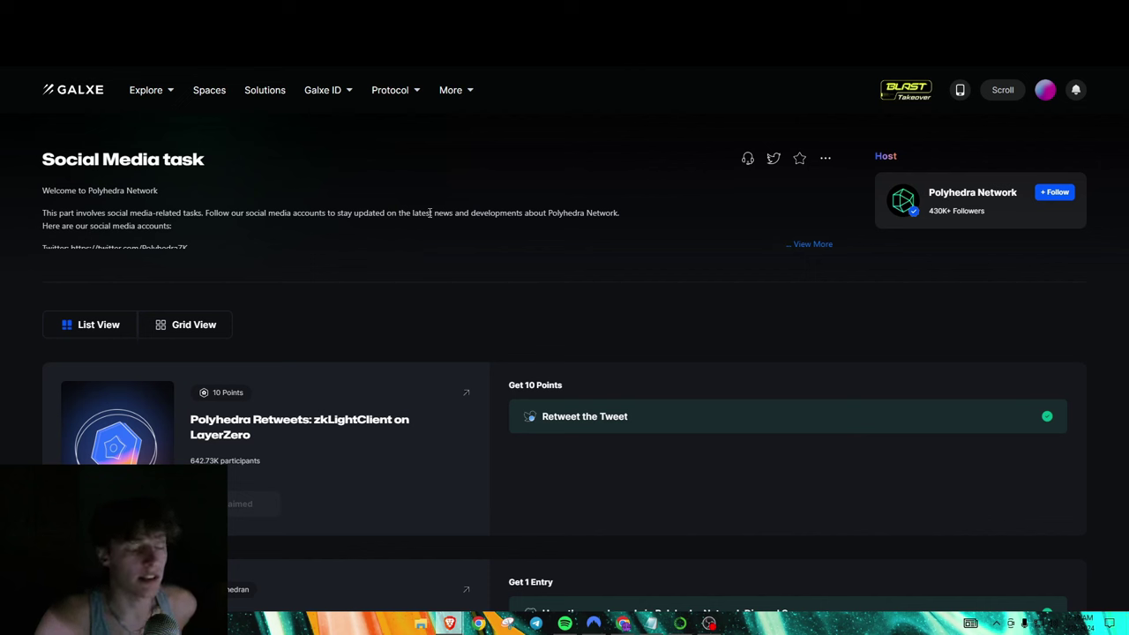